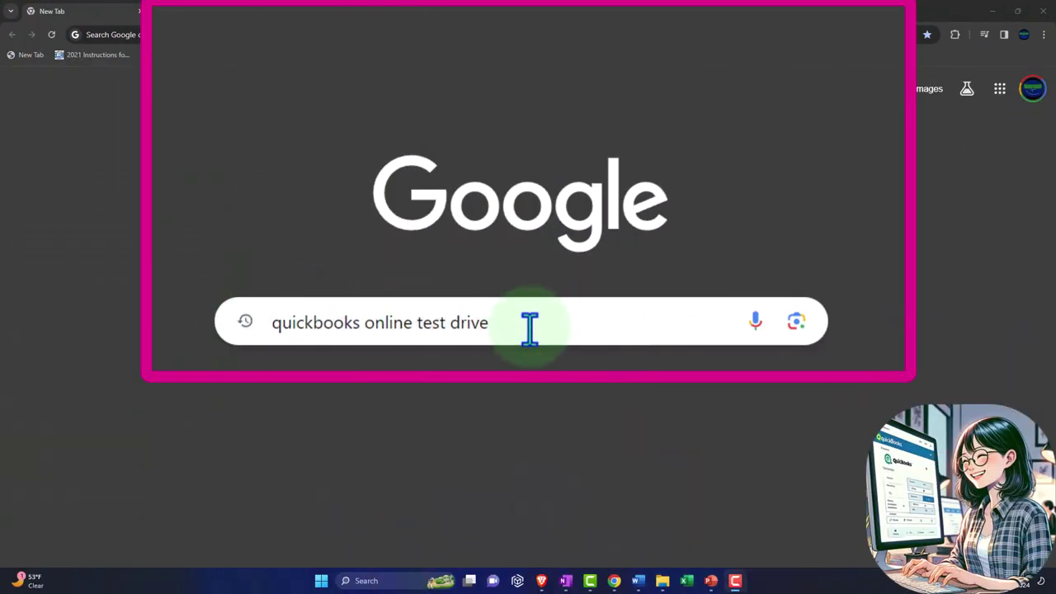
- Search for the QuickBooks Online test drive and enter the US sample company past the reCAPTCHA check
{"action": "key", "text": "Return"}
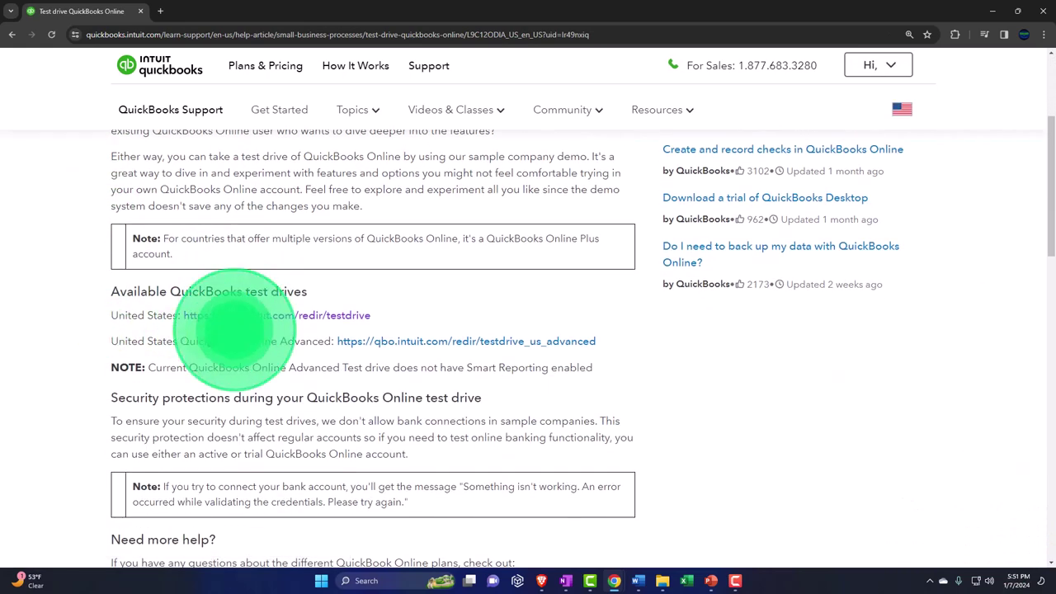
{"action": "left_click", "coordinate": [295, 323]}
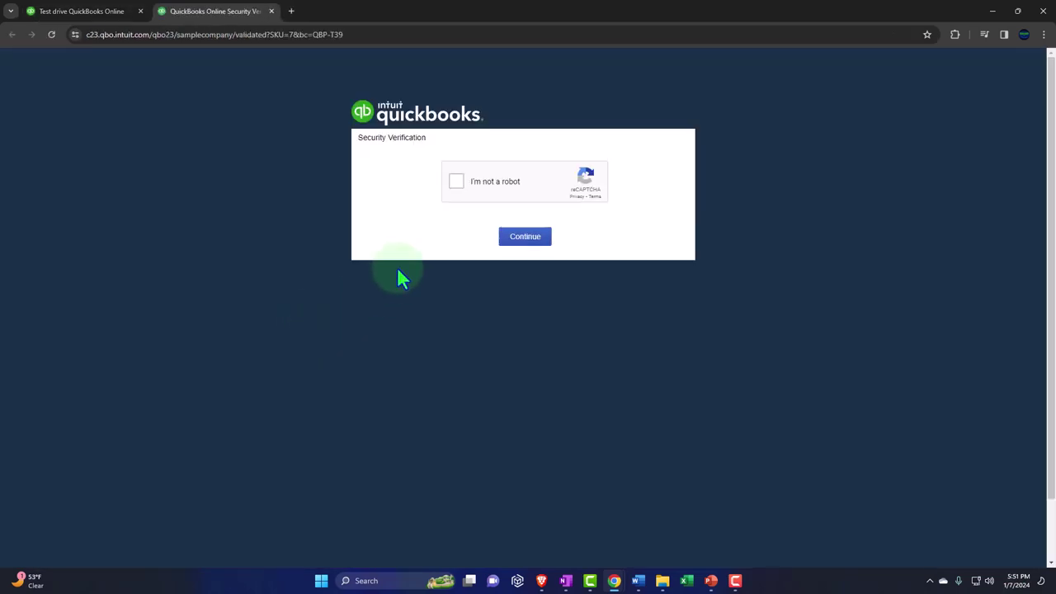
{"action": "left_click", "coordinate": [455, 183]}
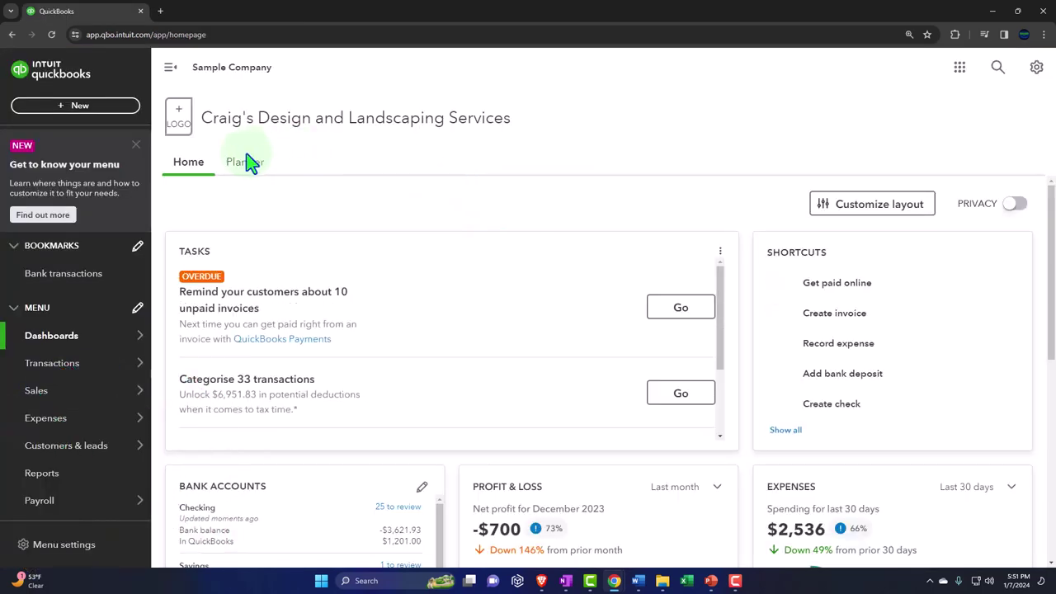
- Dismiss the menu intro card and the tour to reach the Reports page
{"action": "left_click", "coordinate": [136, 145]}
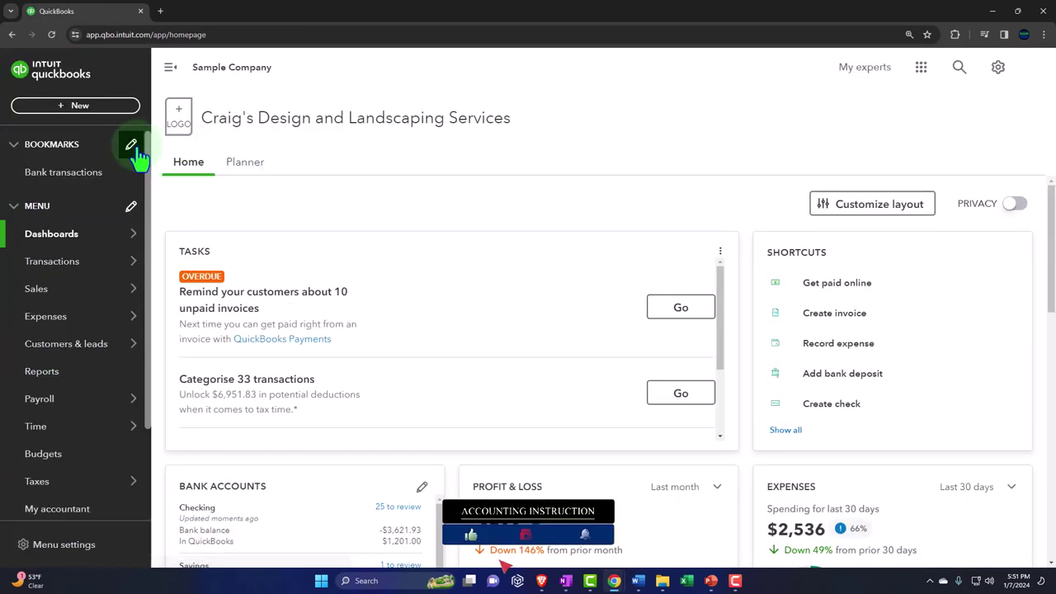
{"action": "left_click", "coordinate": [74, 373]}
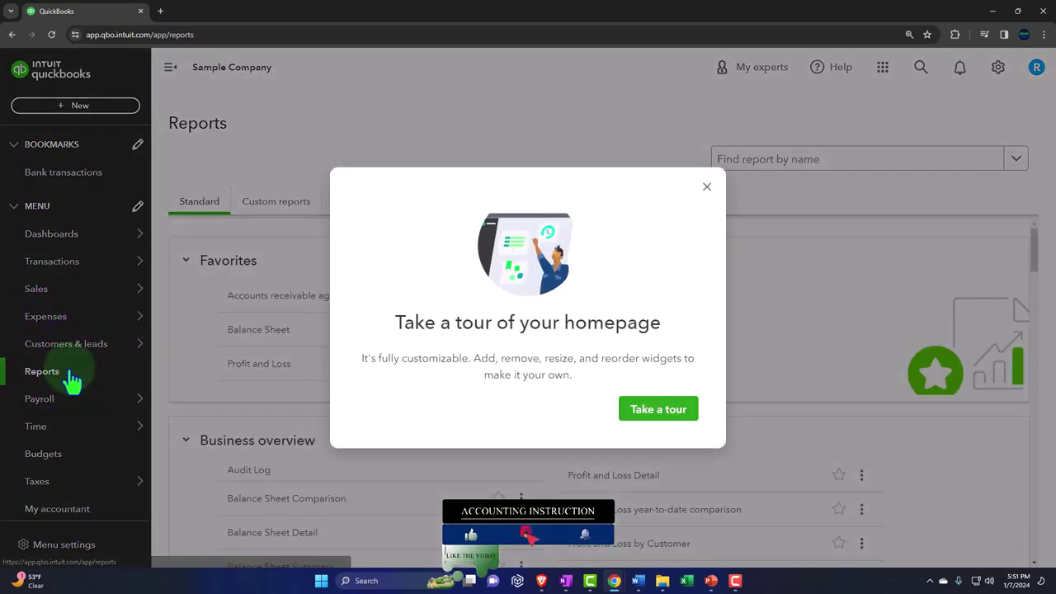
{"action": "left_click", "coordinate": [706, 187]}
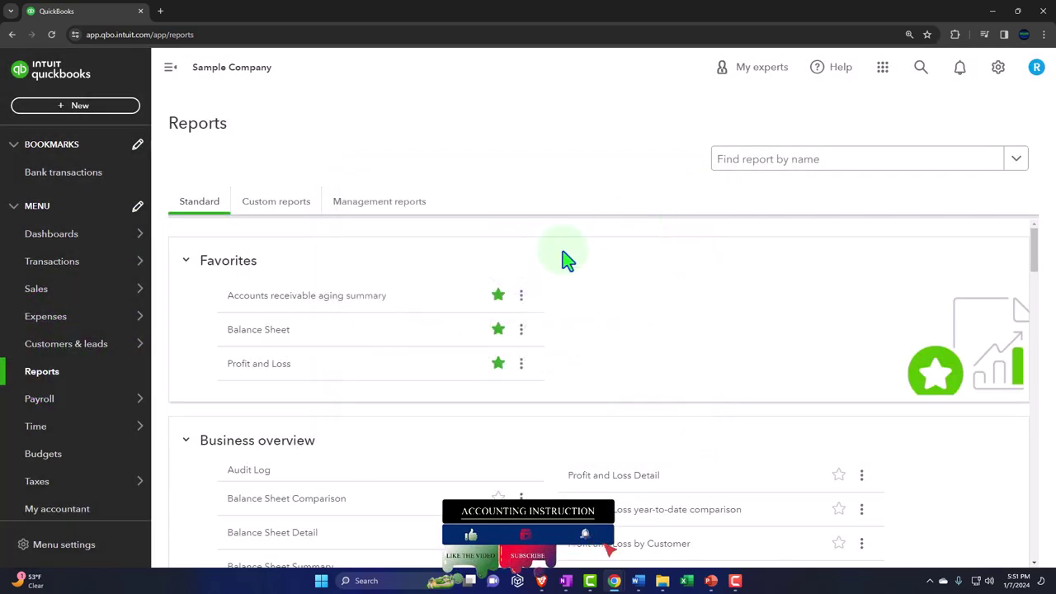
- Open Balance Sheet and Profit and Loss in new tabs, then view the Balance Sheet
{"action": "right_click", "coordinate": [283, 332]}
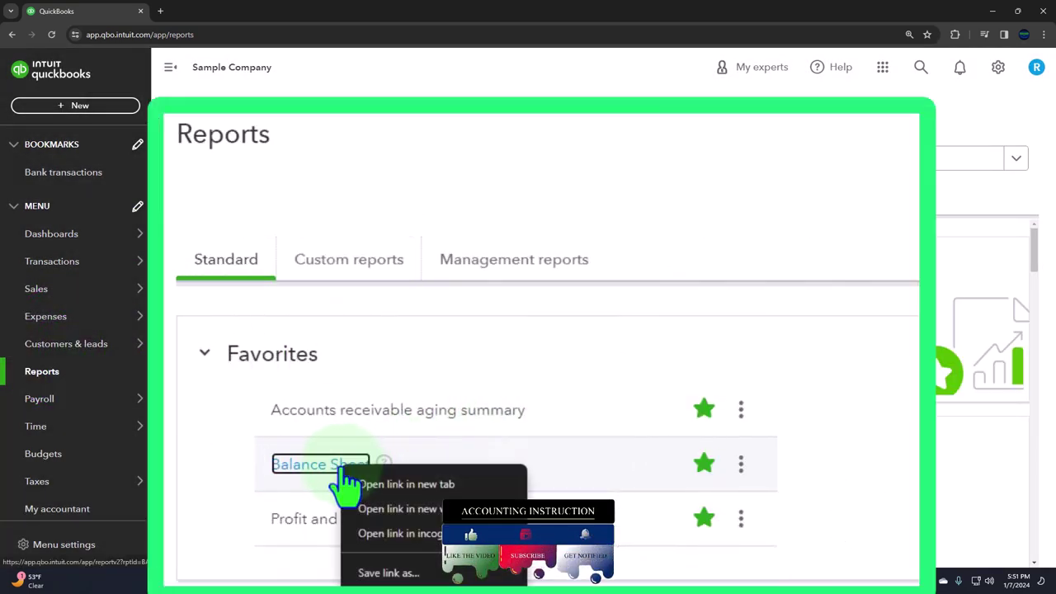
{"action": "left_click", "coordinate": [466, 492]}
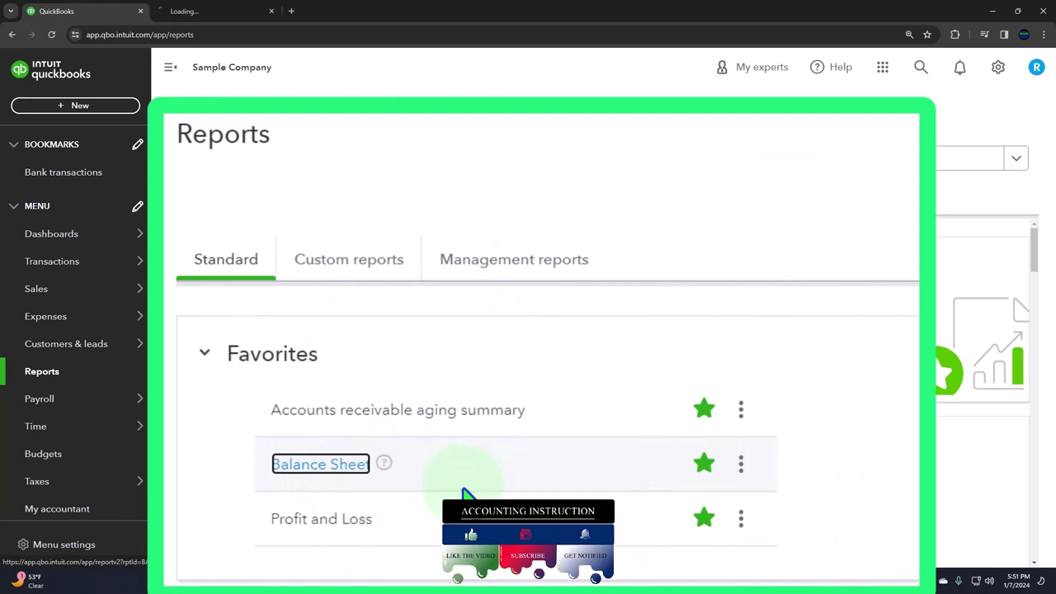
{"action": "right_click", "coordinate": [347, 536]}
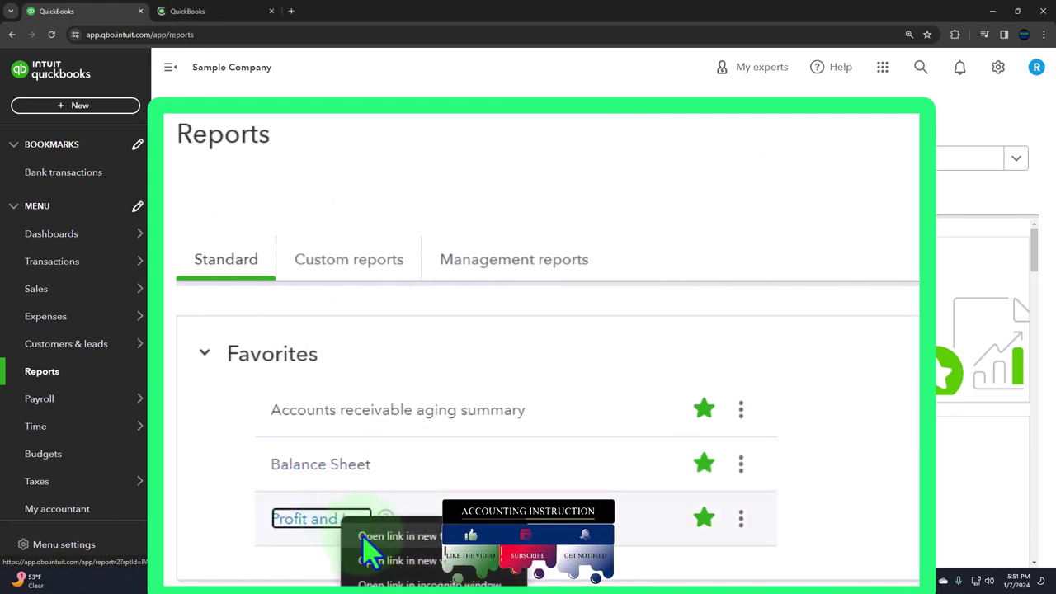
{"action": "left_click", "coordinate": [425, 536]}
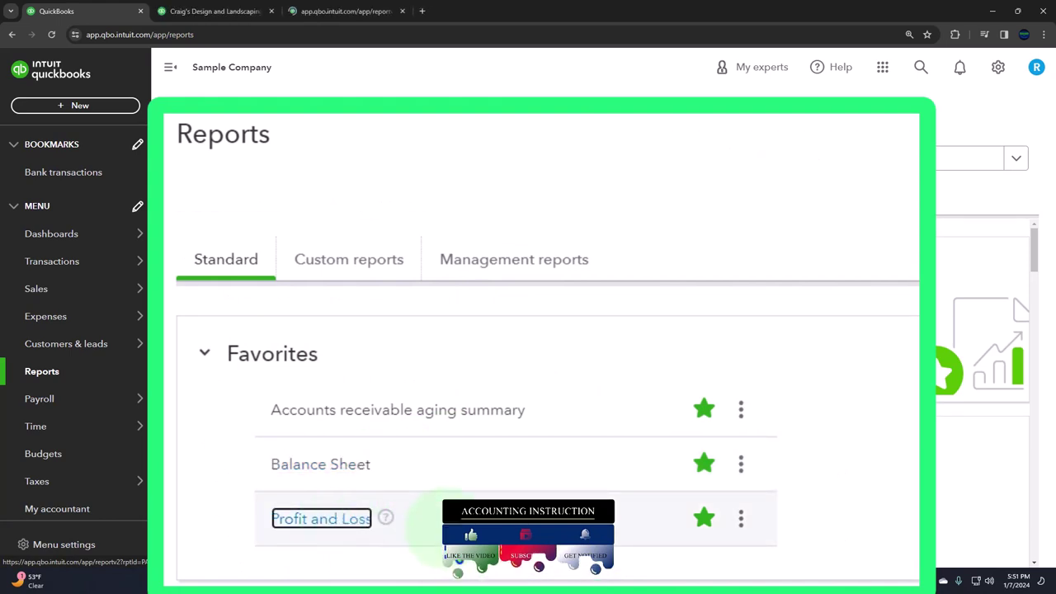
{"action": "left_click", "coordinate": [229, 18]}
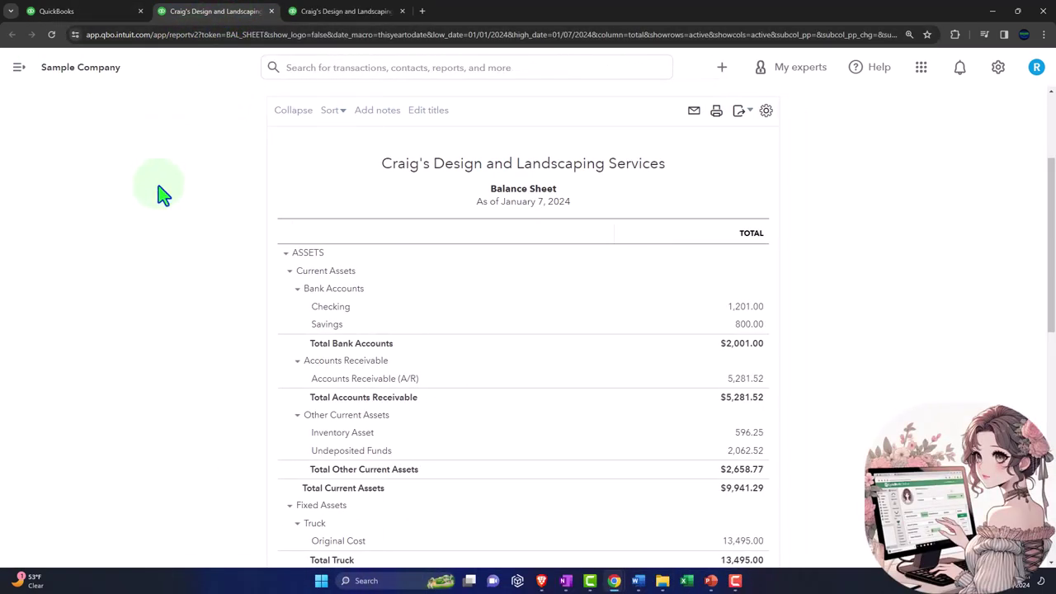
- Rerun the Balance Sheet for 01/01/2023 through 12/31/2023
{"action": "left_click", "coordinate": [218, 173]}
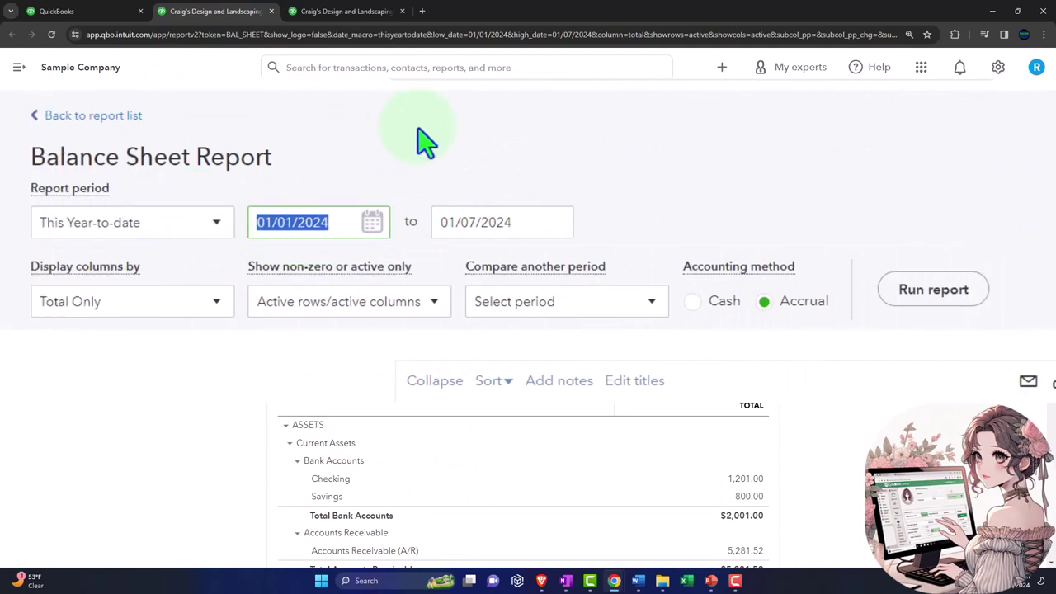
{"action": "type", "text": "010123"}
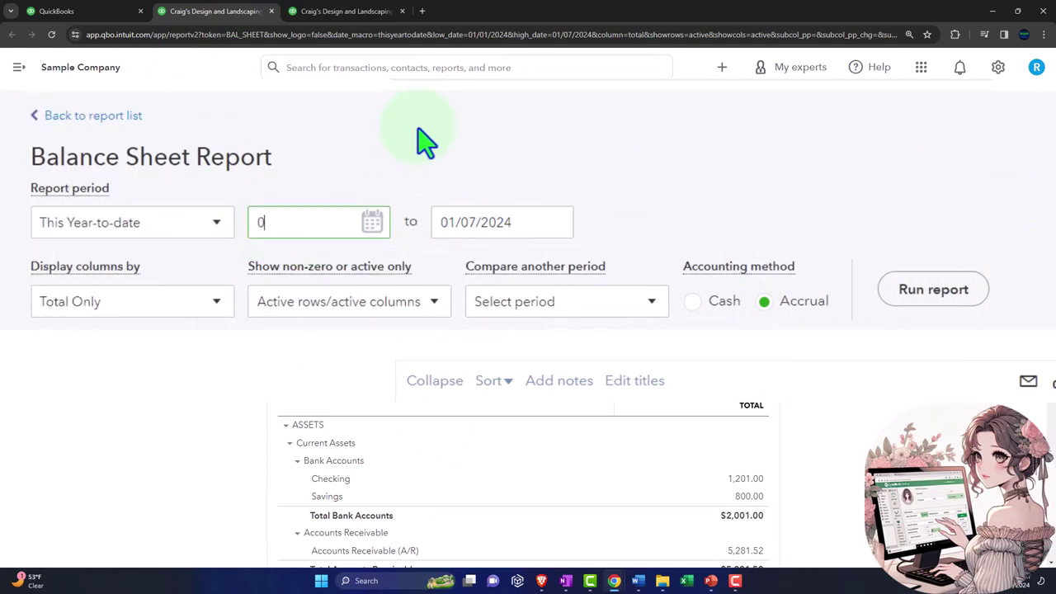
{"action": "key", "text": "Tab"}
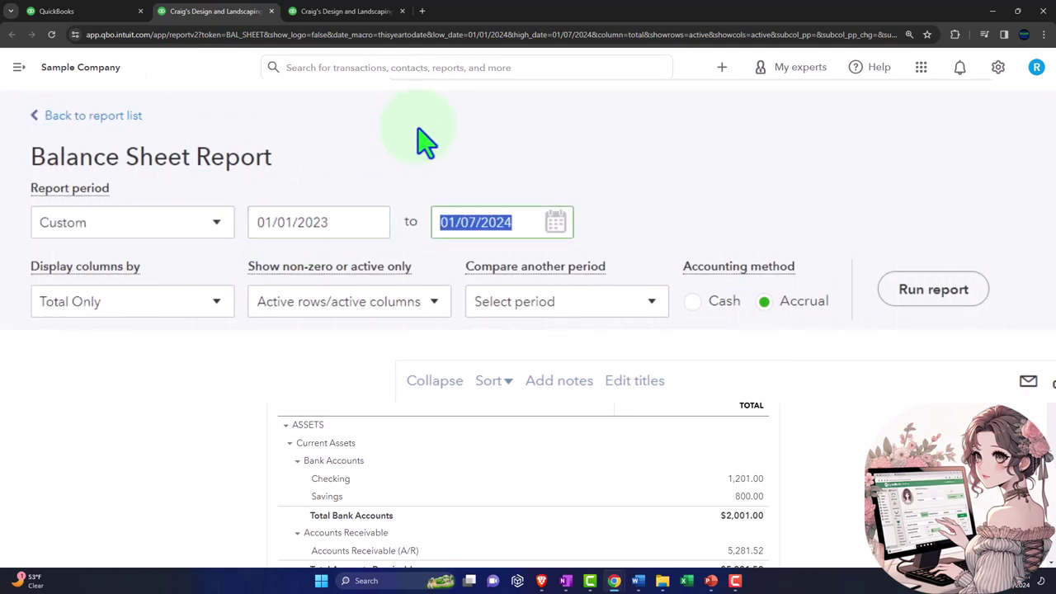
{"action": "type", "text": "123123"}
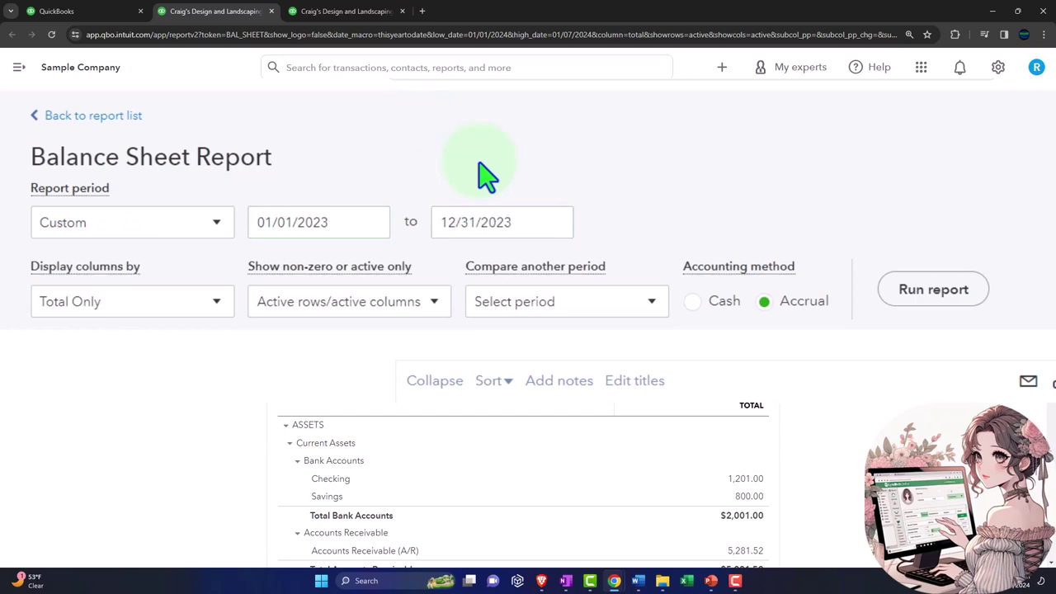
{"action": "left_click", "coordinate": [628, 221]}
{"action": "scroll", "coordinate": [627, 223], "scroll_direction": "down", "scroll_amount": 2}
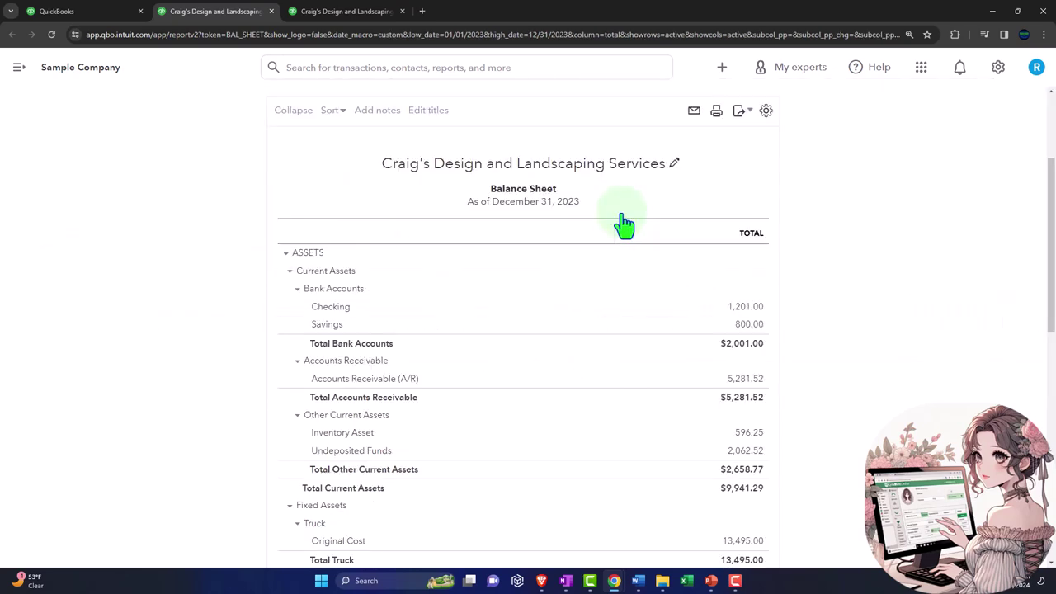
- On the Profit and Loss tab, hide the sidebar and set the start date to 01/01/2023
{"action": "left_click", "coordinate": [359, 12]}
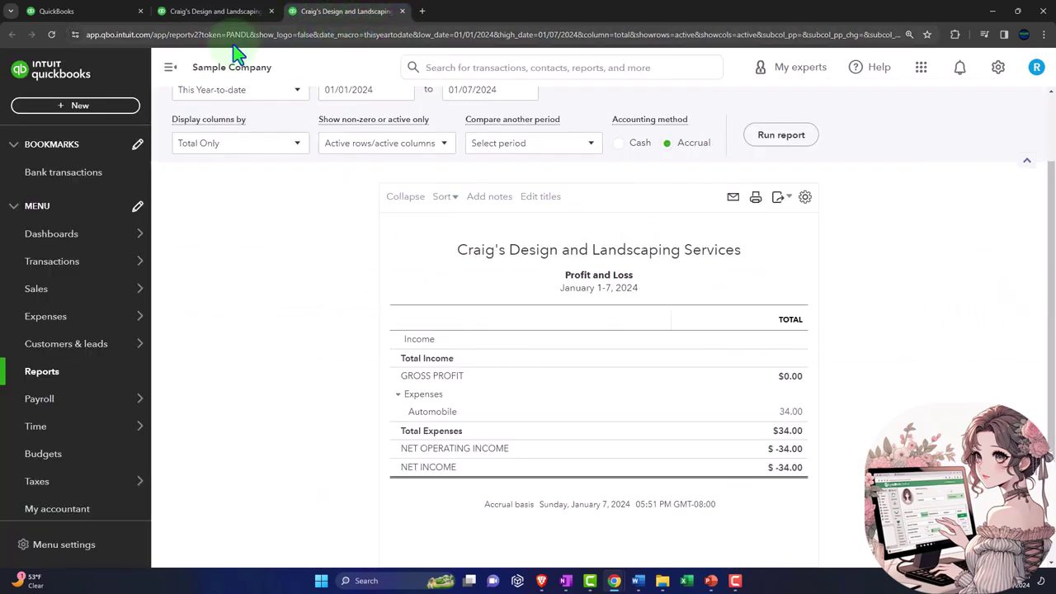
{"action": "left_click", "coordinate": [170, 67]}
{"action": "scroll", "coordinate": [179, 238], "scroll_direction": "up", "scroll_amount": 1}
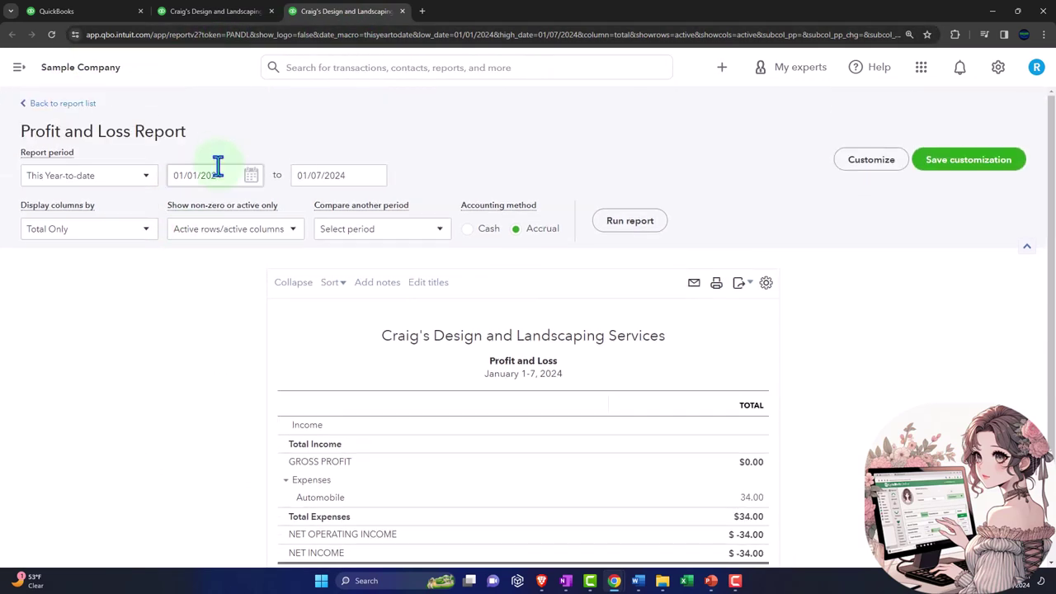
{"action": "double_click", "coordinate": [220, 175]}
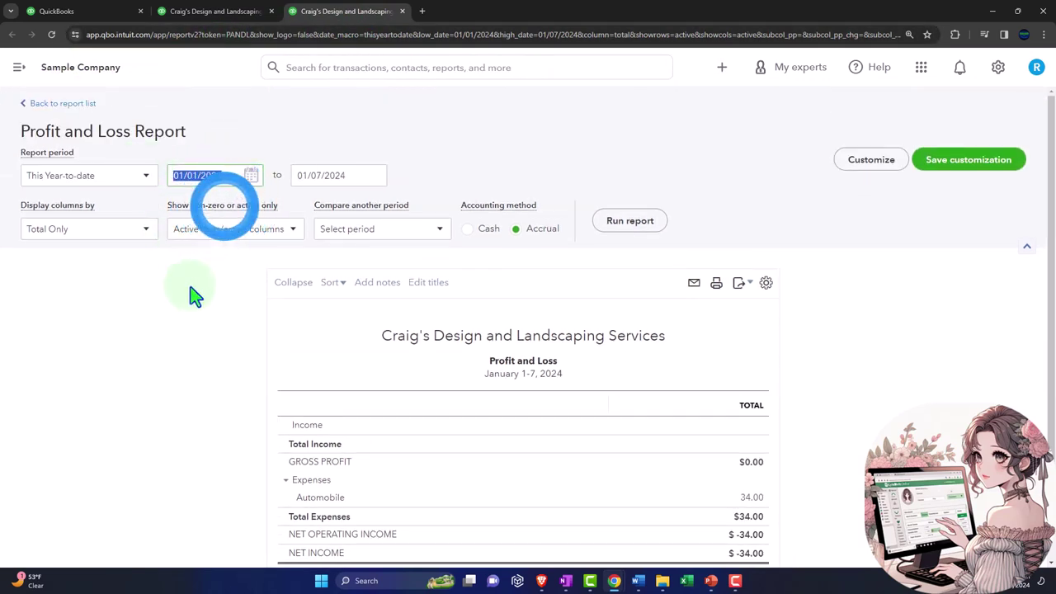
{"action": "type", "text": "01/01/2023"}
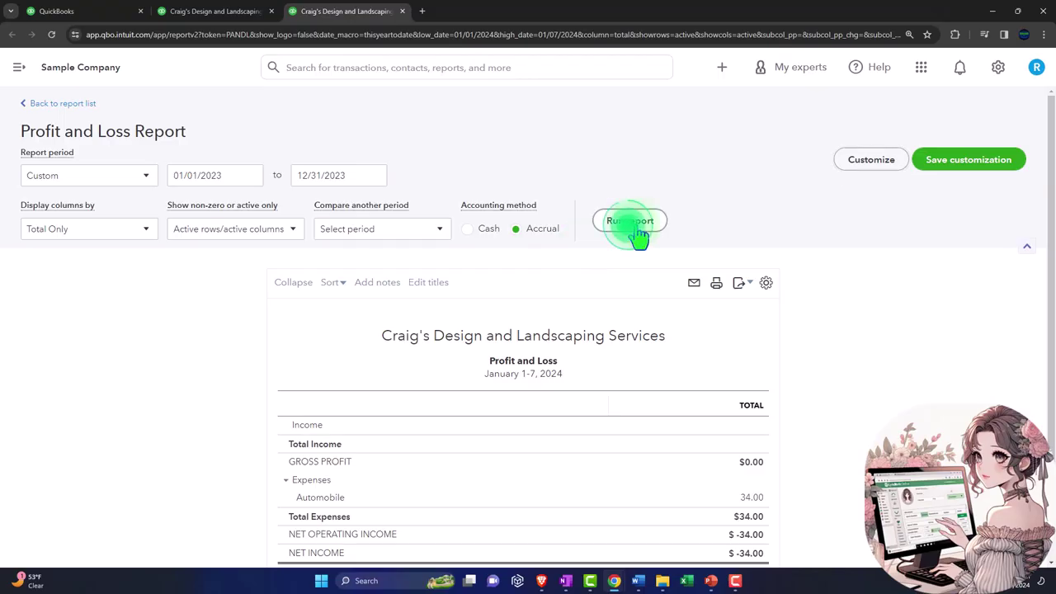
- Run the Profit and Loss for 01/01/2023 to 12/31/2023
{"action": "left_click", "coordinate": [632, 223]}
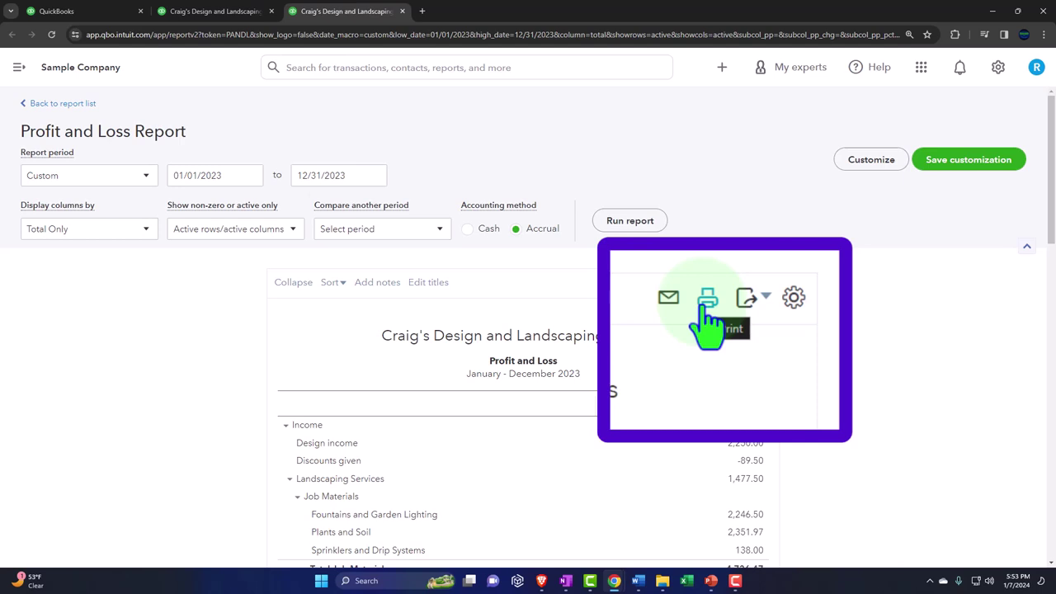
{"action": "left_click", "coordinate": [753, 305]}
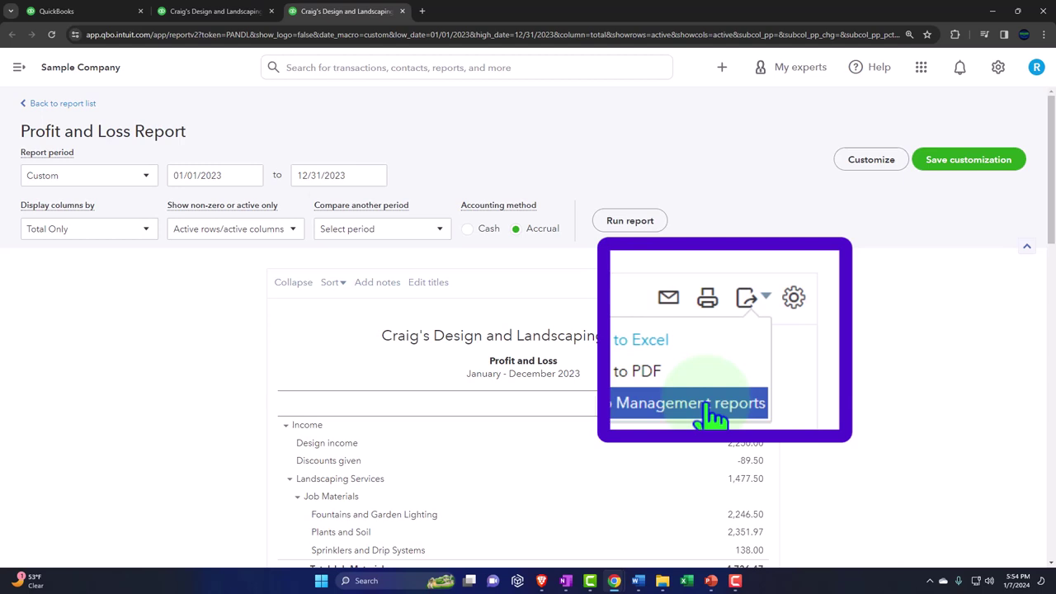
{"action": "left_click", "coordinate": [243, 382]}
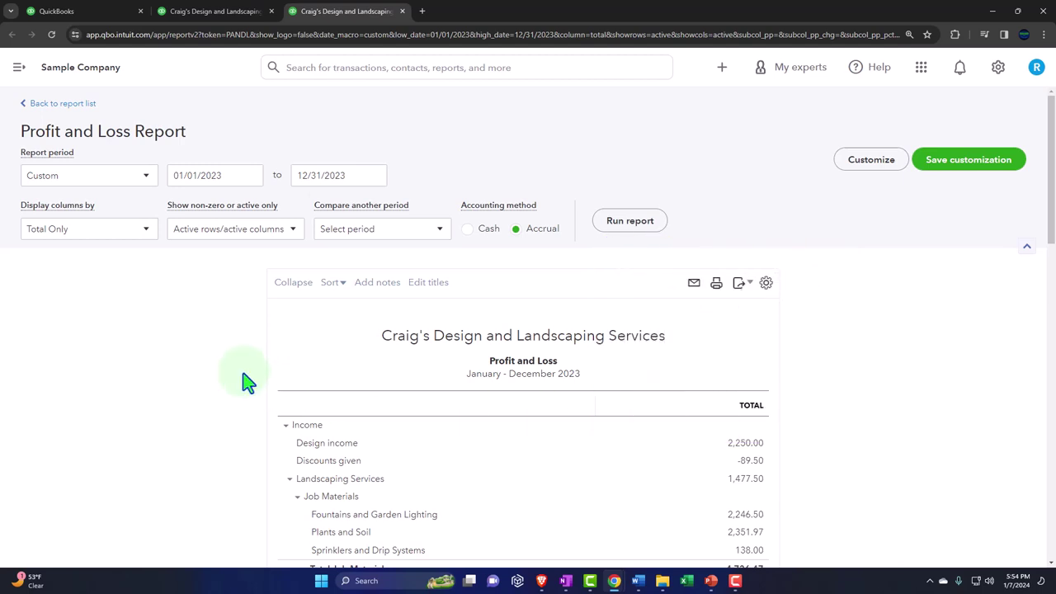
- Check the Custom reports list and Management reports, ending on the empty custom reports list
{"action": "left_click", "coordinate": [104, 12]}
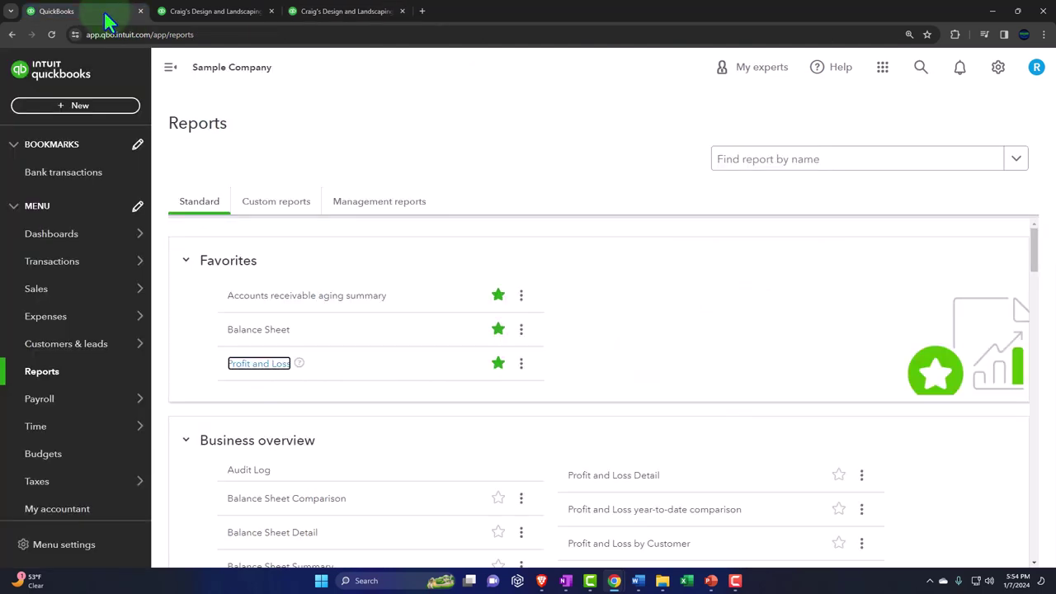
{"action": "left_click", "coordinate": [253, 213]}
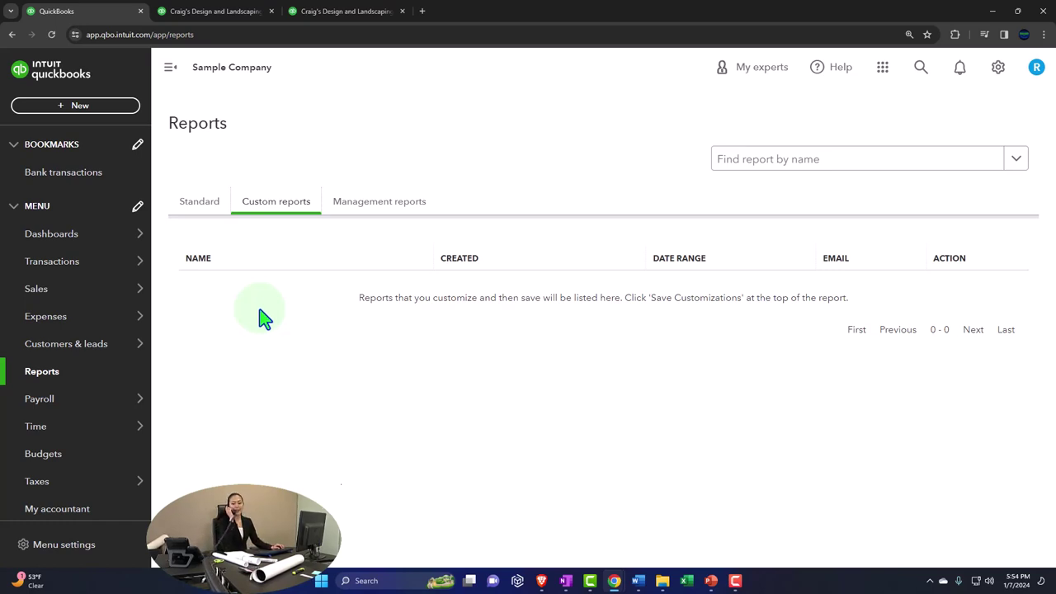
{"action": "left_click", "coordinate": [369, 212]}
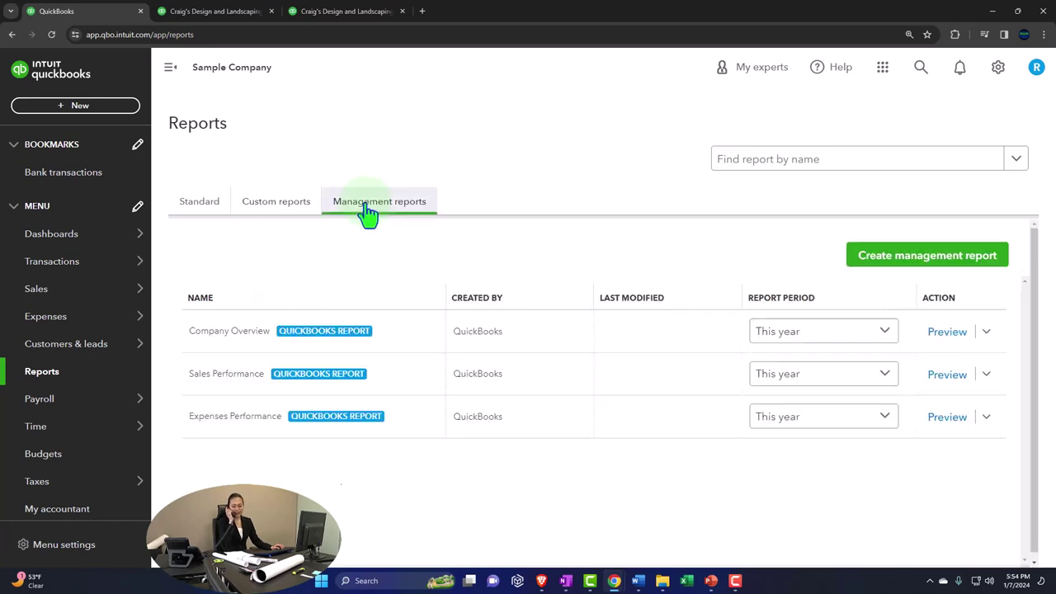
{"action": "left_click", "coordinate": [377, 340]}
{"action": "left_click", "coordinate": [278, 212]}
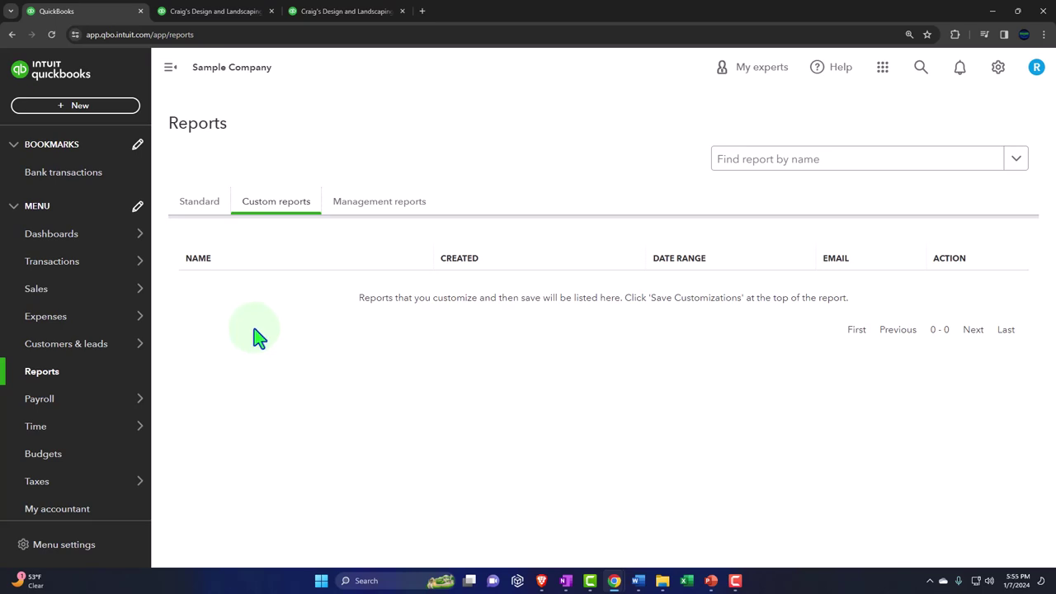
{"action": "left_click", "coordinate": [995, 12]}
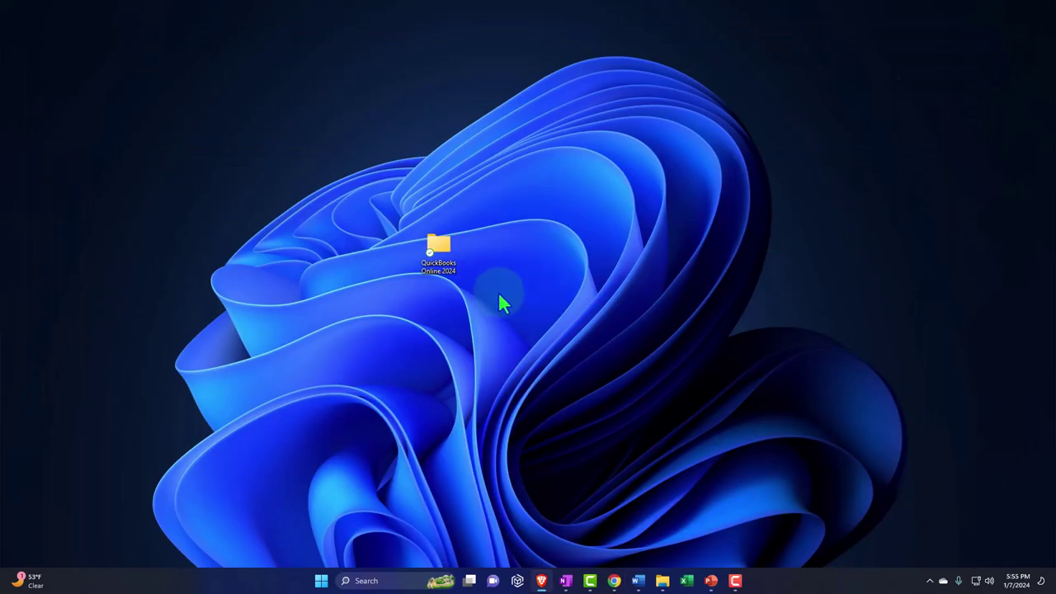
{"action": "double_click", "coordinate": [433, 247]}
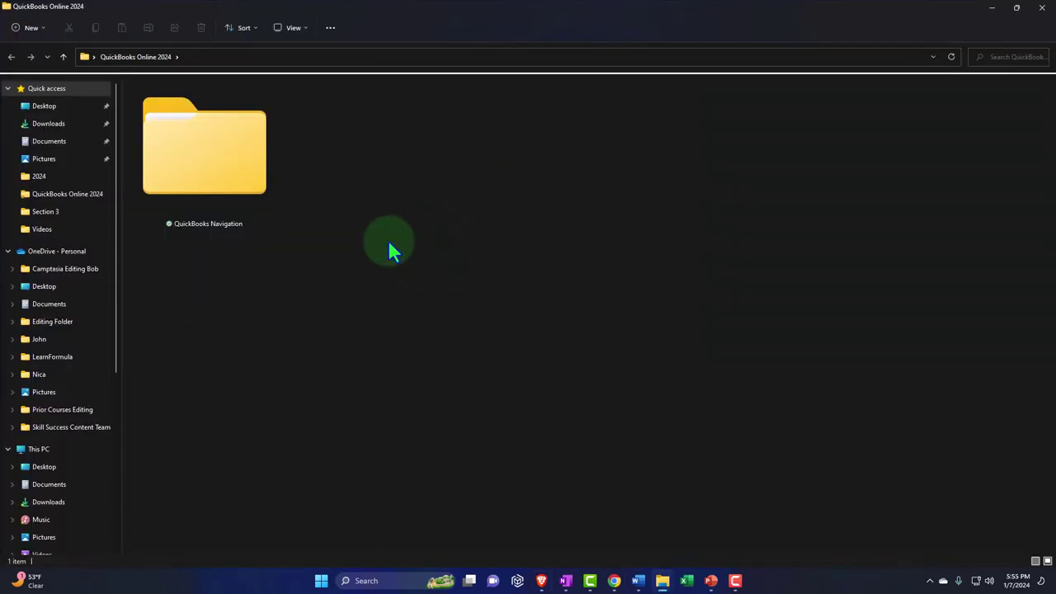
{"action": "double_click", "coordinate": [228, 182]}
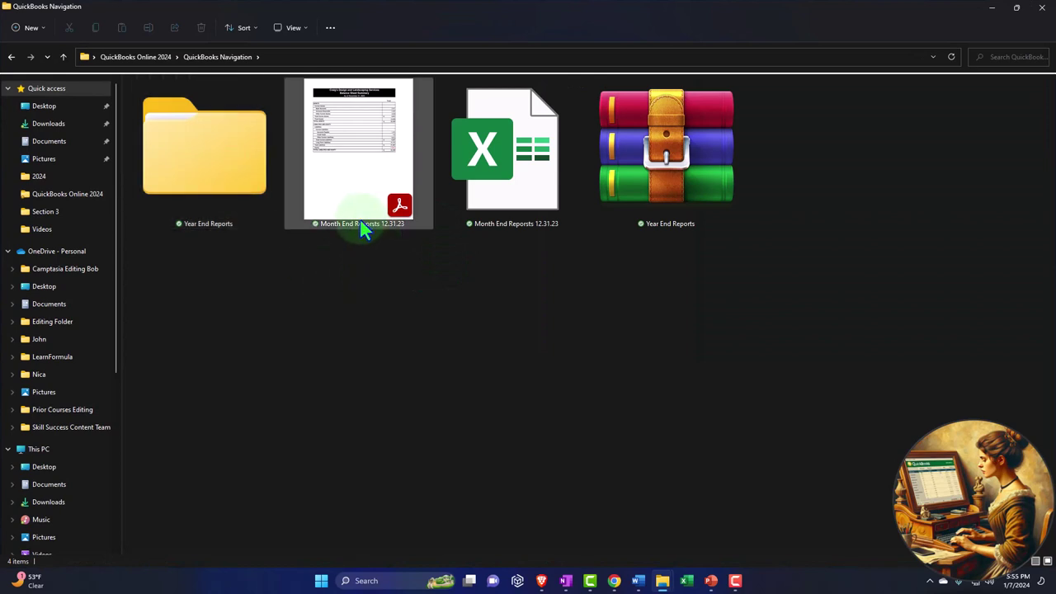
{"action": "double_click", "coordinate": [223, 208]}
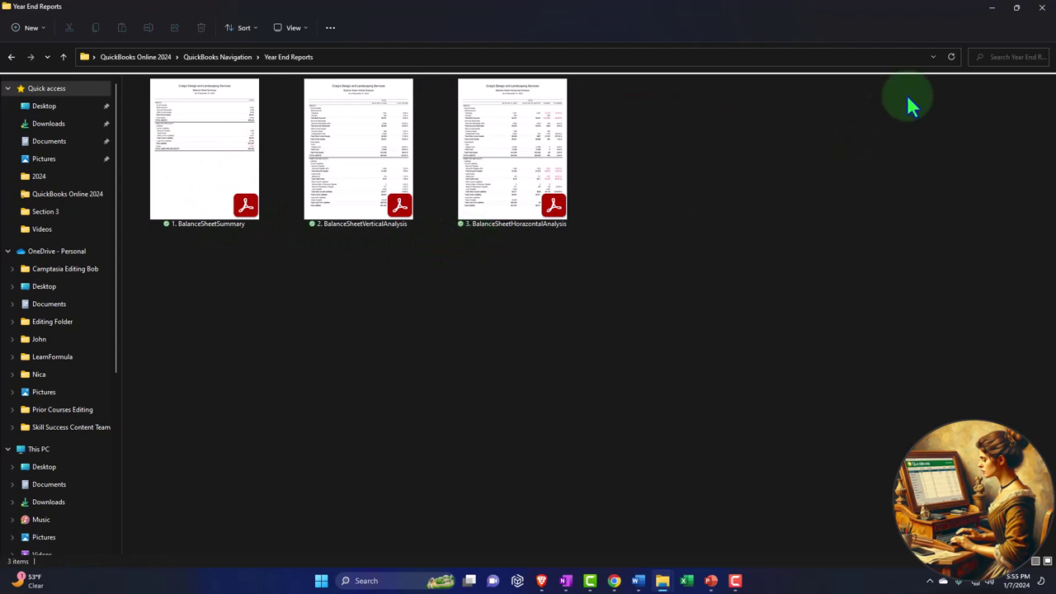
{"action": "left_click", "coordinate": [991, 10]}
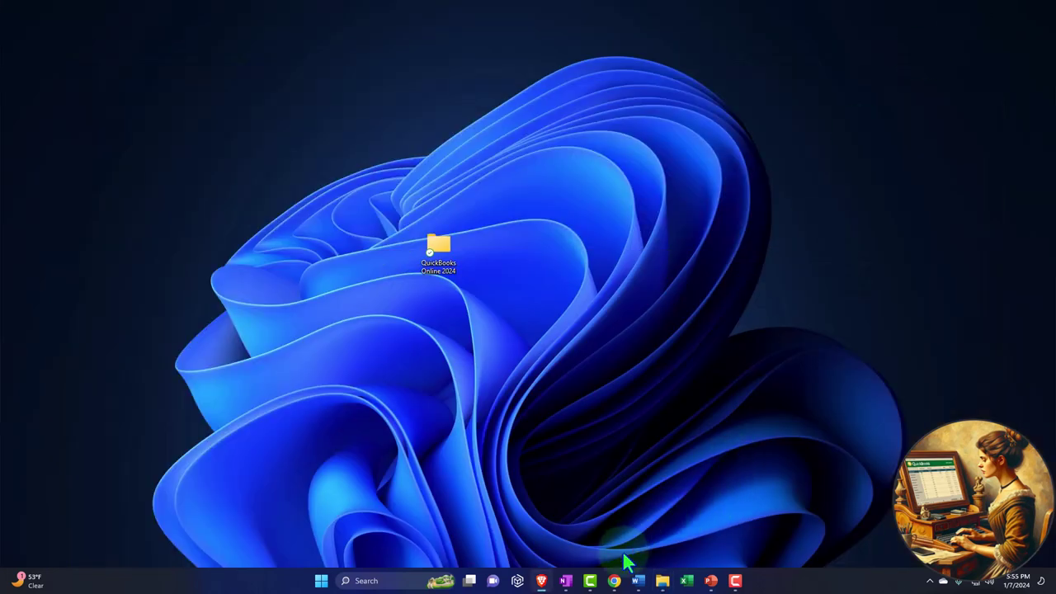
- Return to the QuickBooks window and scroll the Standard reports to Business overview
{"action": "mouse_move", "coordinate": [614, 581]}
{"action": "left_click", "coordinate": [673, 499]}
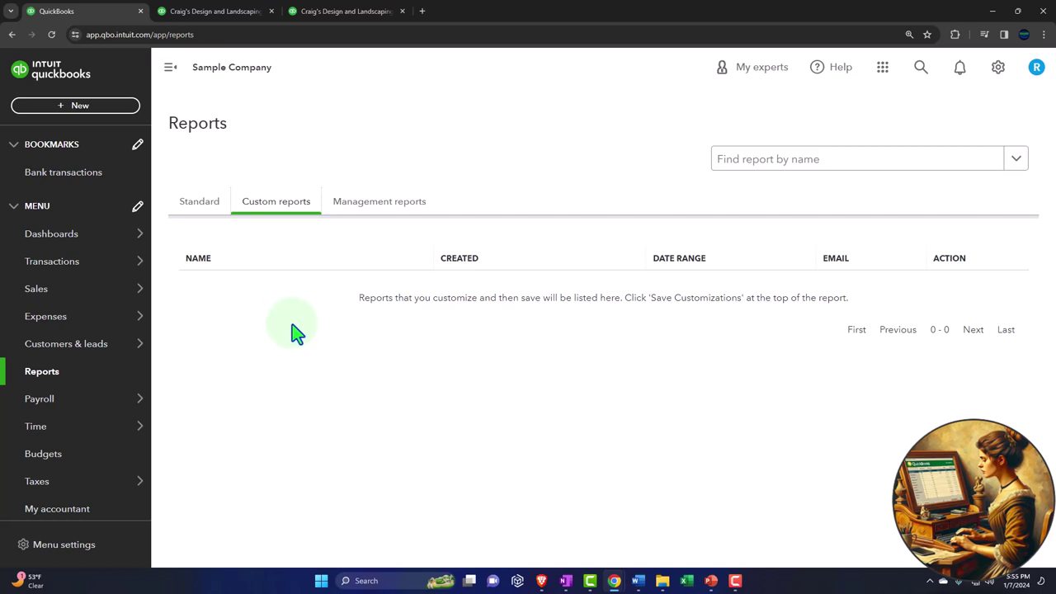
{"action": "left_click", "coordinate": [203, 216]}
{"action": "scroll", "coordinate": [323, 330], "scroll_direction": "down", "scroll_amount": 2}
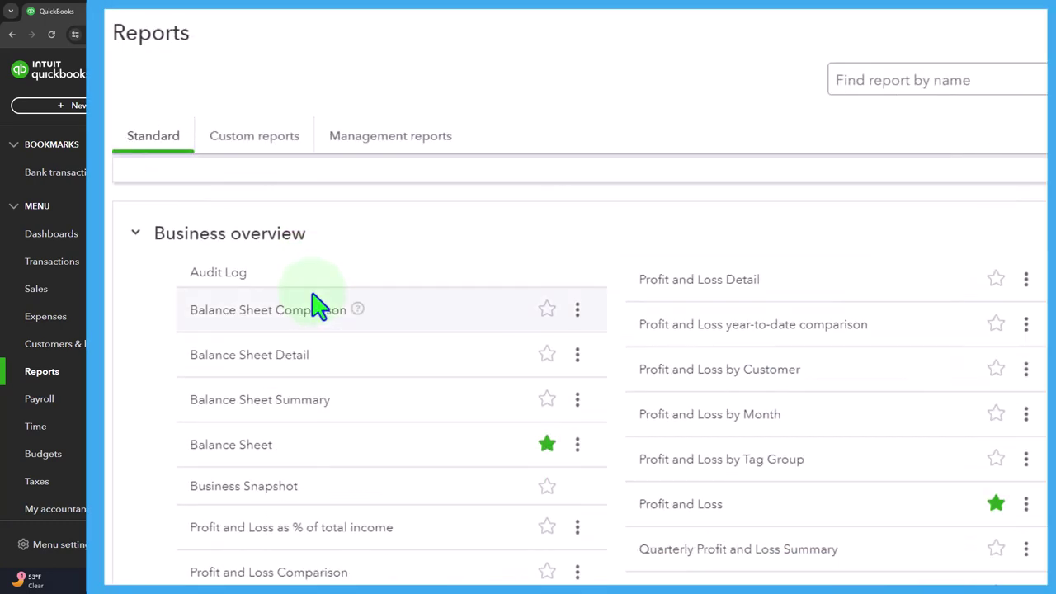
{"action": "scroll", "coordinate": [319, 307], "scroll_direction": "down", "scroll_amount": 1}
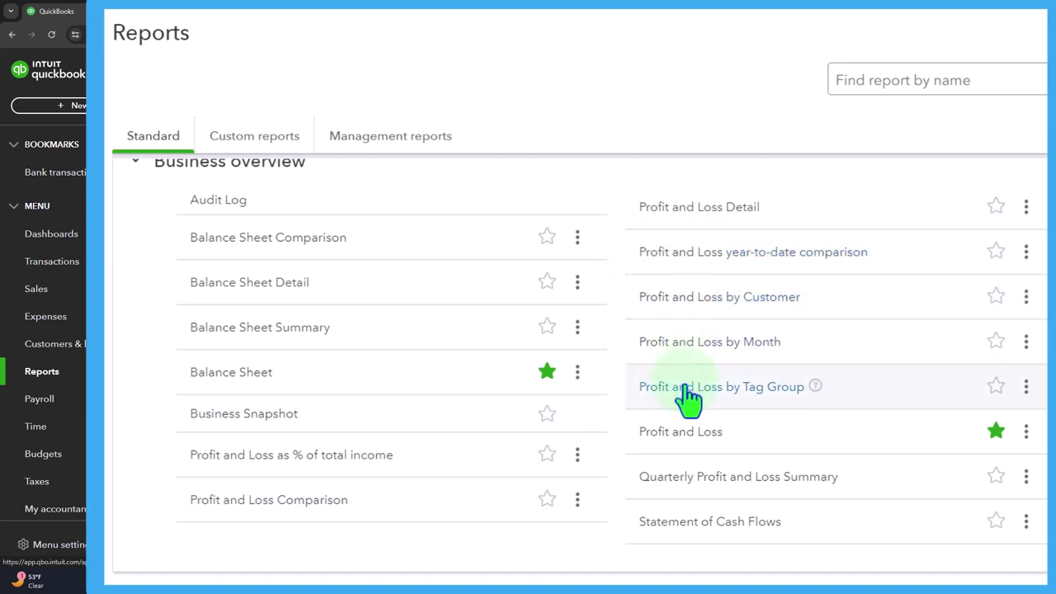
- Open the Business overview Profit and Loss report in a new tab
{"action": "left_click", "coordinate": [681, 431]}
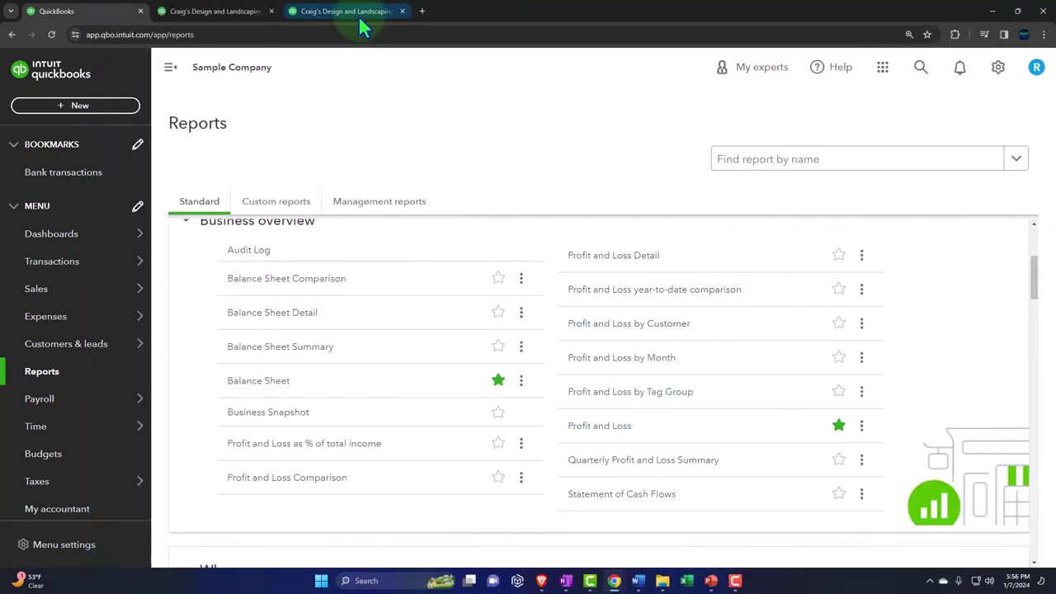
- In the new Profit and Loss tab, collapse the report to top-level accounts
{"action": "left_click", "coordinate": [355, 11]}
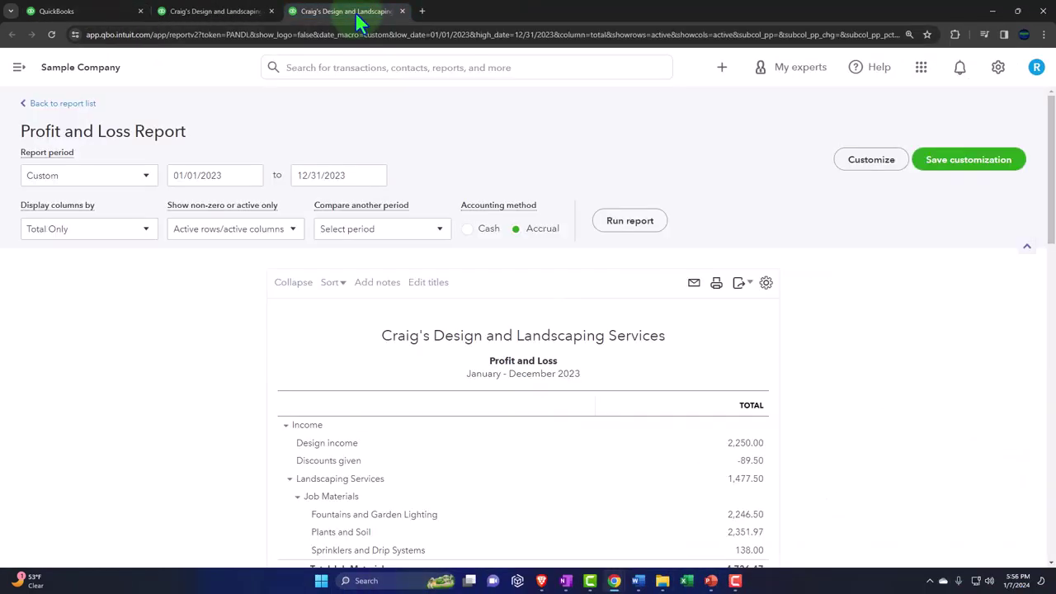
{"action": "left_click", "coordinate": [342, 345]}
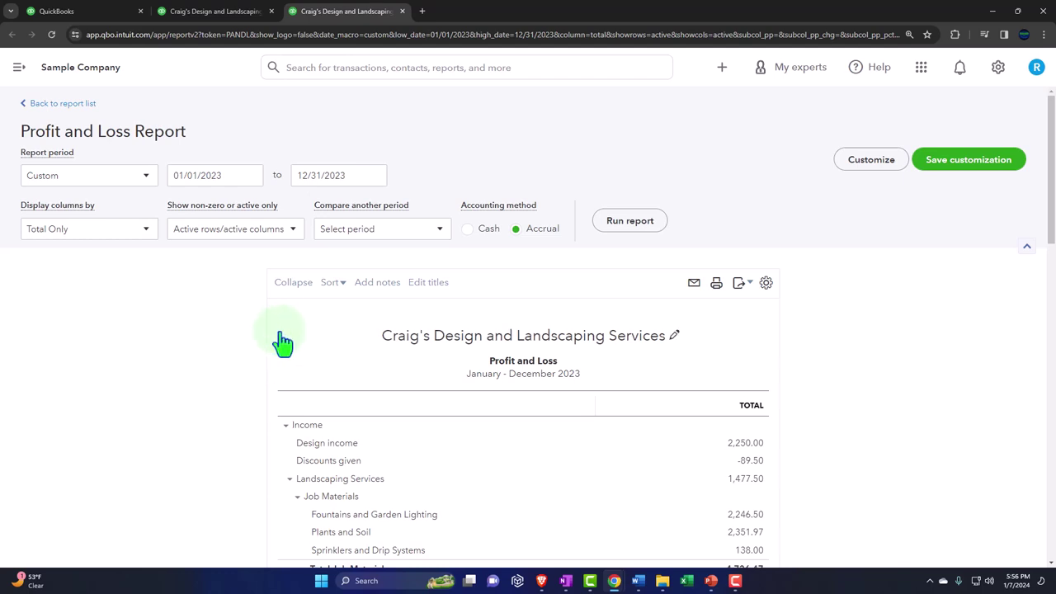
{"action": "left_click", "coordinate": [290, 289]}
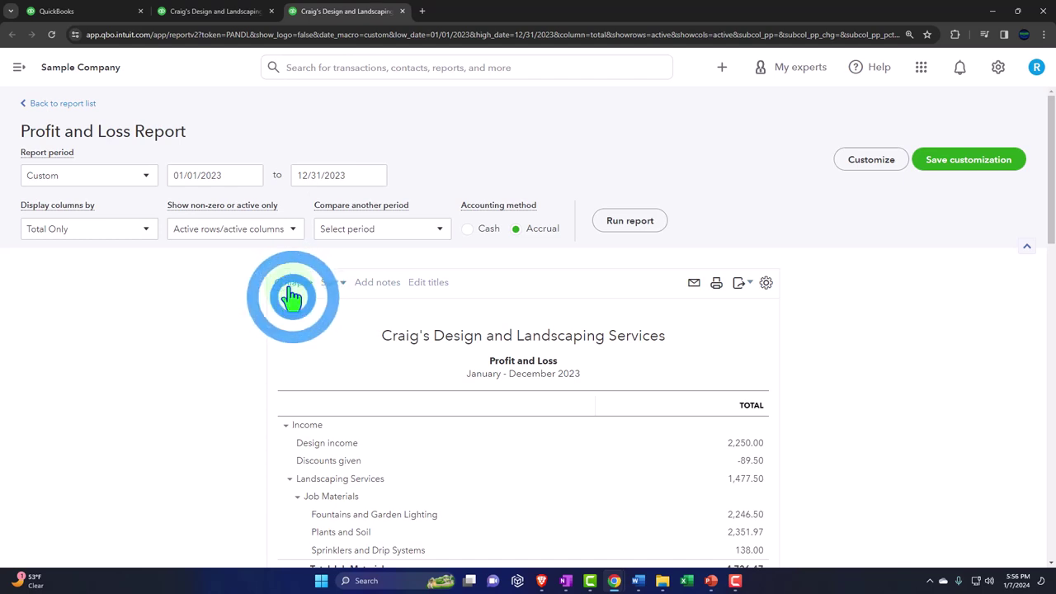
{"action": "scroll", "coordinate": [288, 289], "scroll_direction": "down", "scroll_amount": 2}
{"action": "scroll", "coordinate": [288, 306], "scroll_direction": "down", "scroll_amount": 3}
{"action": "scroll", "coordinate": [288, 312], "scroll_direction": "down", "scroll_amount": 2}
{"action": "scroll", "coordinate": [252, 280], "scroll_direction": "up", "scroll_amount": 1}
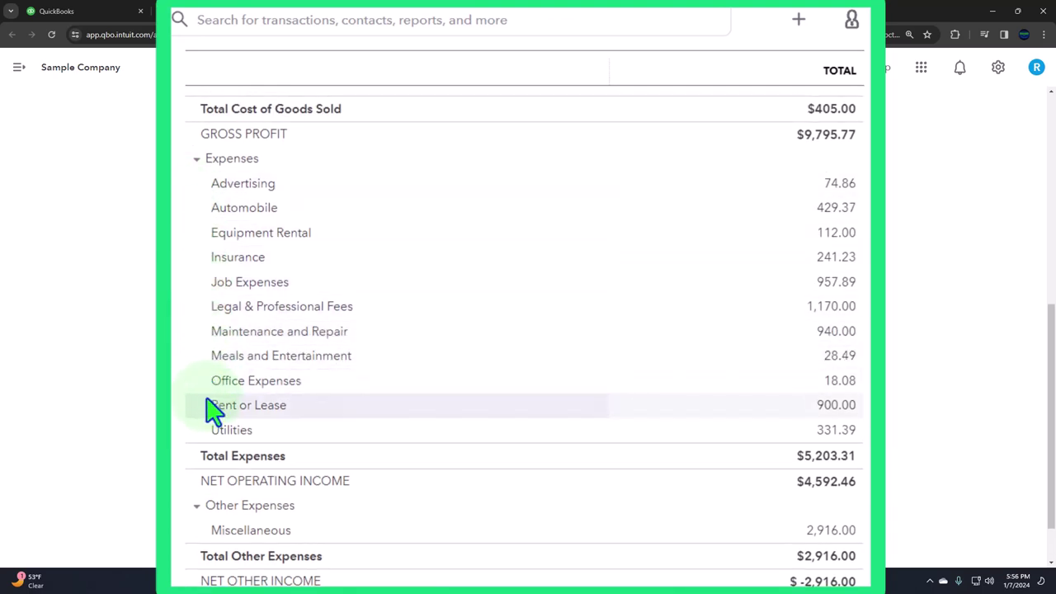
{"action": "scroll", "coordinate": [213, 409], "scroll_direction": "up", "scroll_amount": 5}
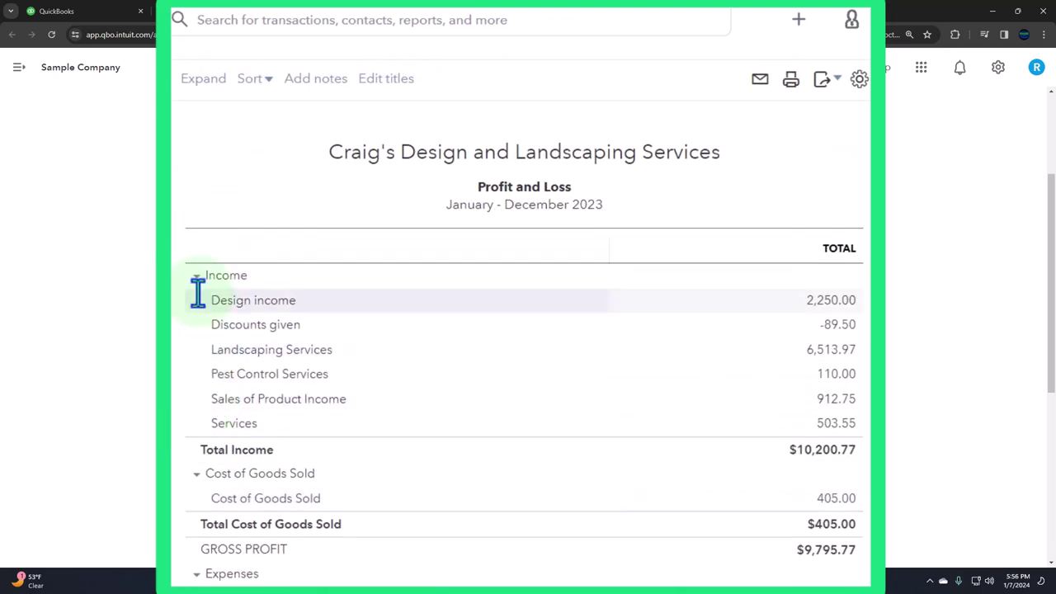
- Expand the report to show all sub-accounts and review the rows
{"action": "left_click", "coordinate": [193, 99]}
{"action": "scroll", "coordinate": [525, 339], "scroll_direction": "down", "scroll_amount": 5}
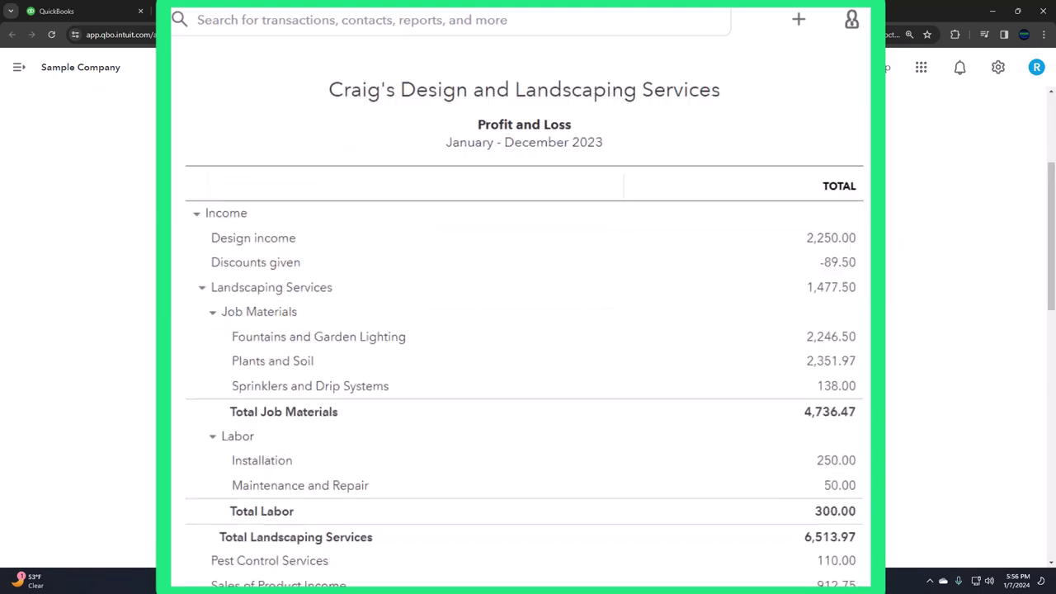
{"action": "scroll", "coordinate": [525, 338], "scroll_direction": "down", "scroll_amount": 3}
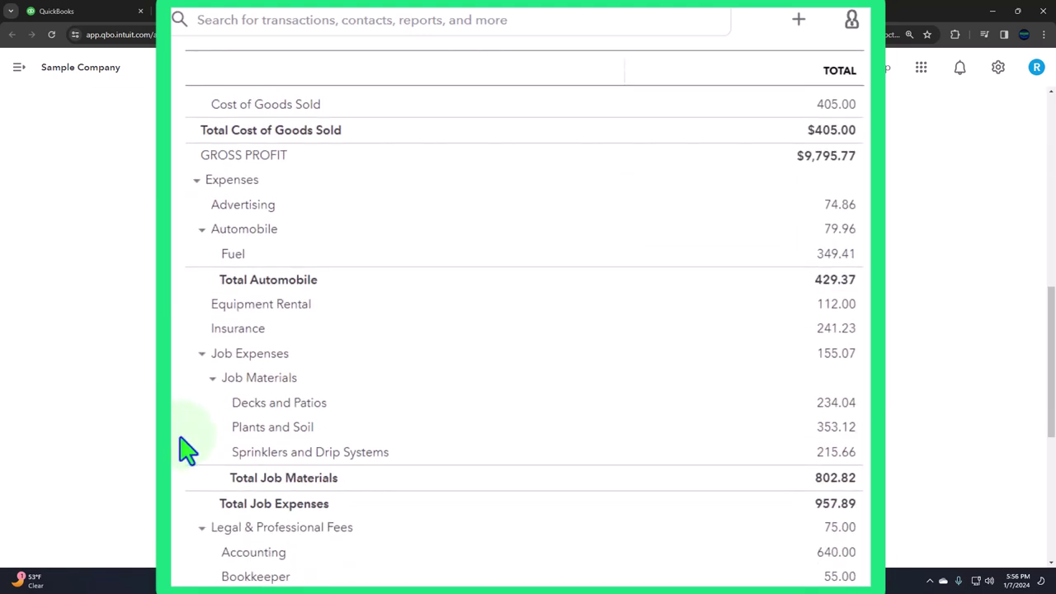
{"action": "scroll", "coordinate": [217, 505], "scroll_direction": "down", "scroll_amount": 2}
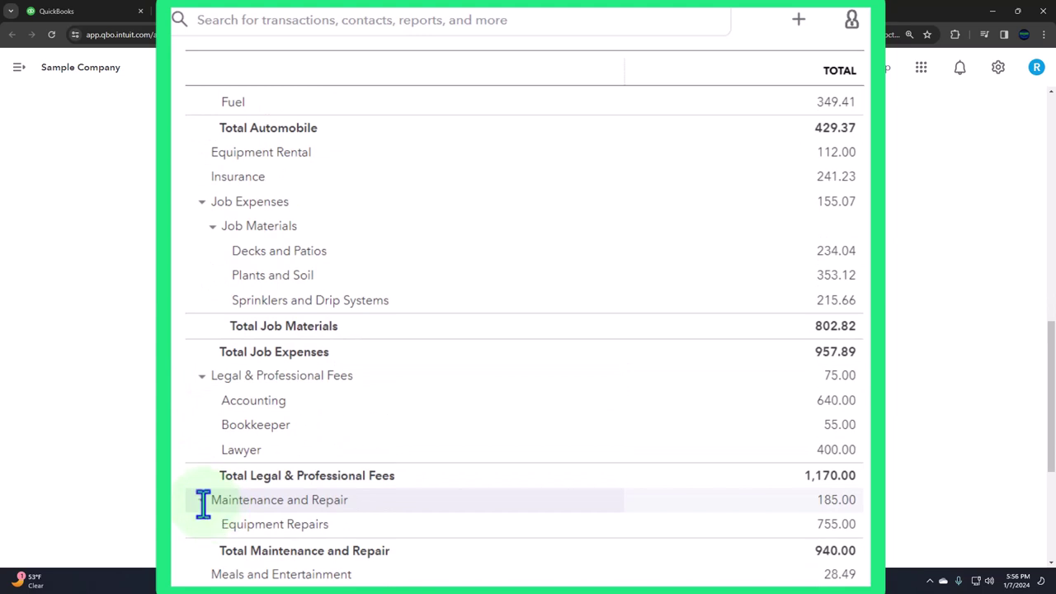
{"action": "scroll", "coordinate": [203, 505], "scroll_direction": "up", "scroll_amount": 6}
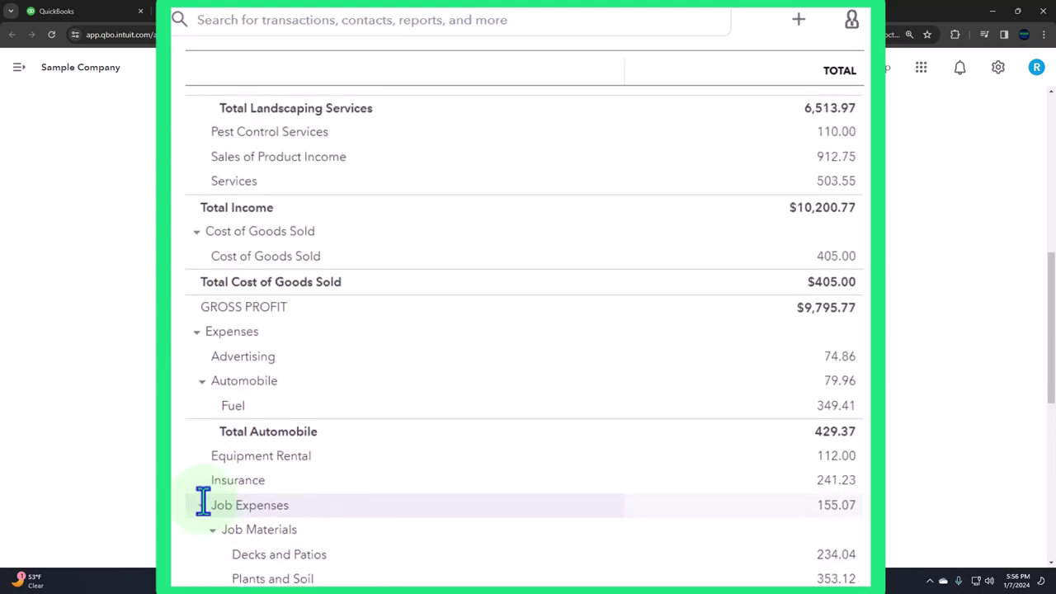
{"action": "scroll", "coordinate": [200, 401], "scroll_direction": "up", "scroll_amount": 3}
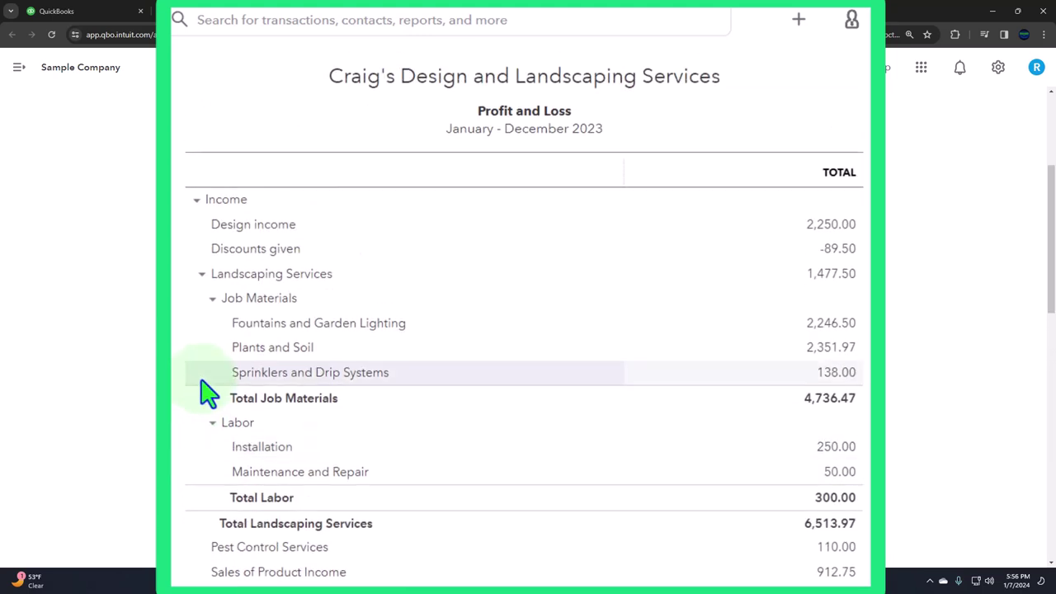
{"action": "scroll", "coordinate": [207, 396], "scroll_direction": "up", "scroll_amount": 3}
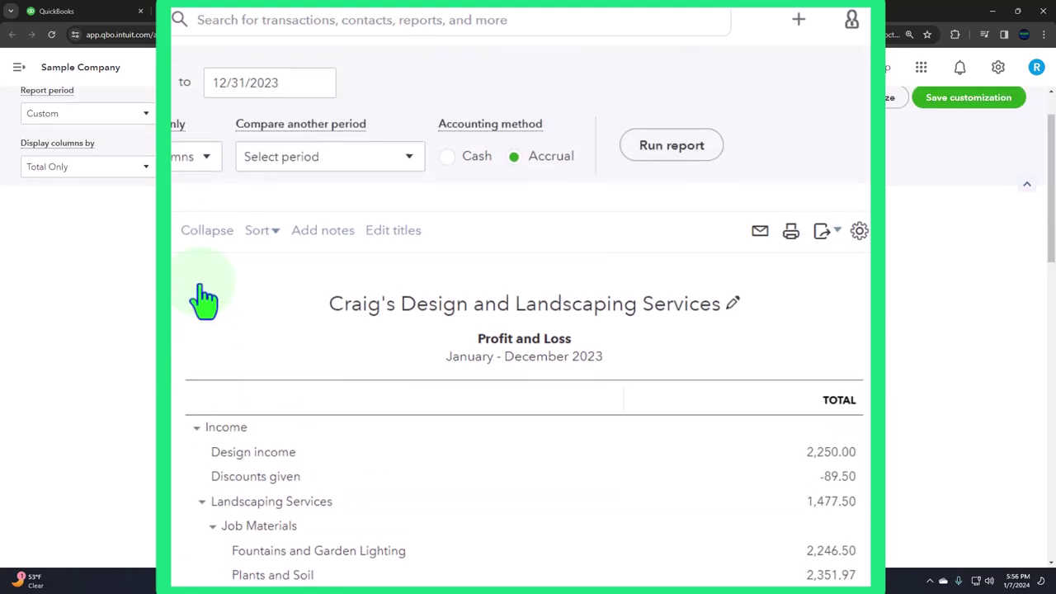
- Collapse the 2023 Profit and Loss, showing Total Expenses $5,203.31 and Net Operating Income $4,592.46
{"action": "left_click", "coordinate": [202, 241]}
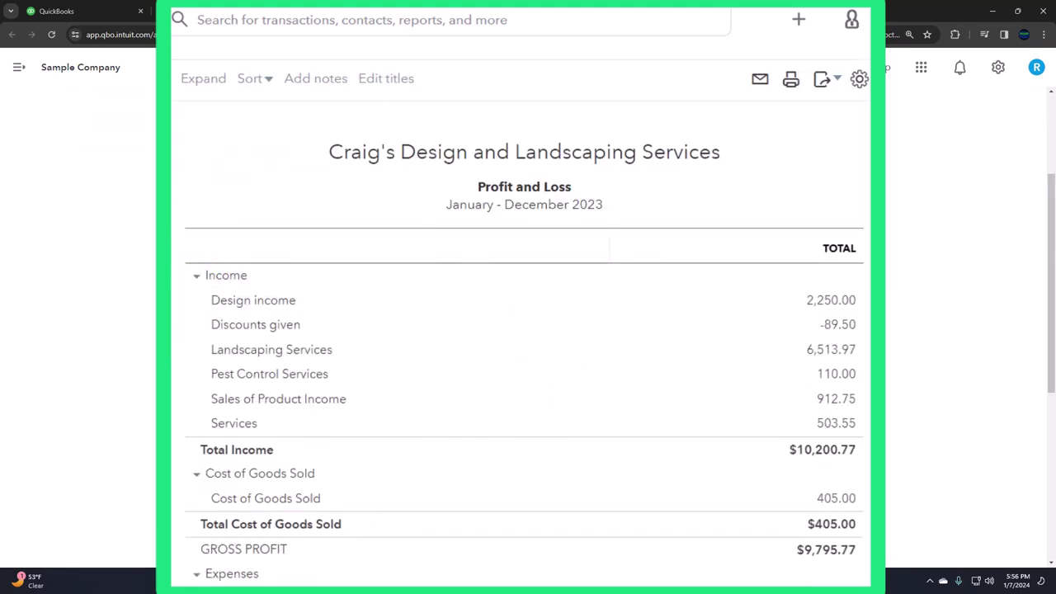
{"action": "scroll", "coordinate": [193, 405], "scroll_direction": "down", "scroll_amount": 1}
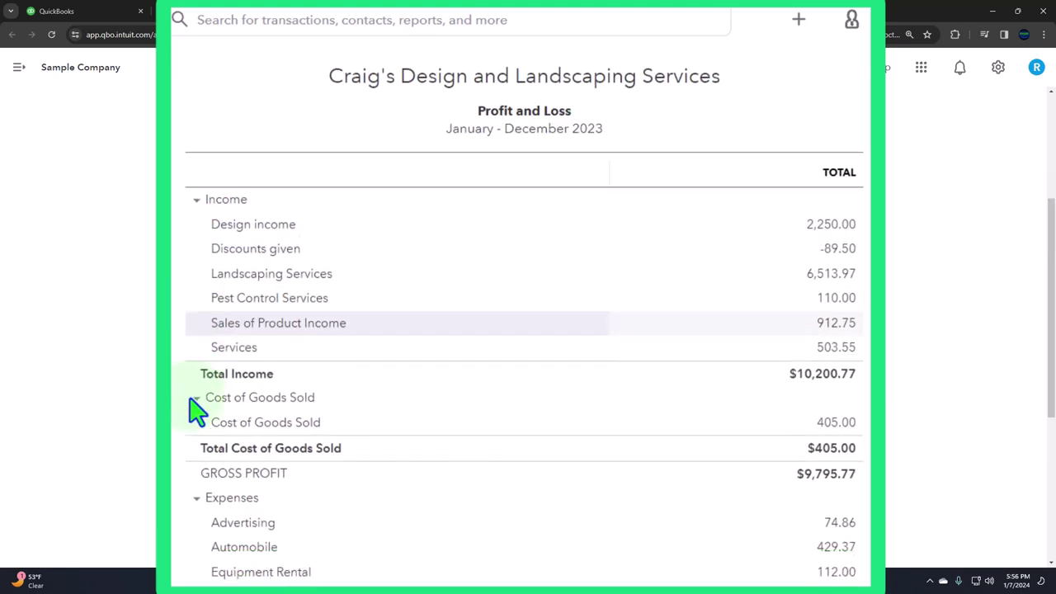
{"action": "scroll", "coordinate": [198, 410], "scroll_direction": "down", "scroll_amount": 2}
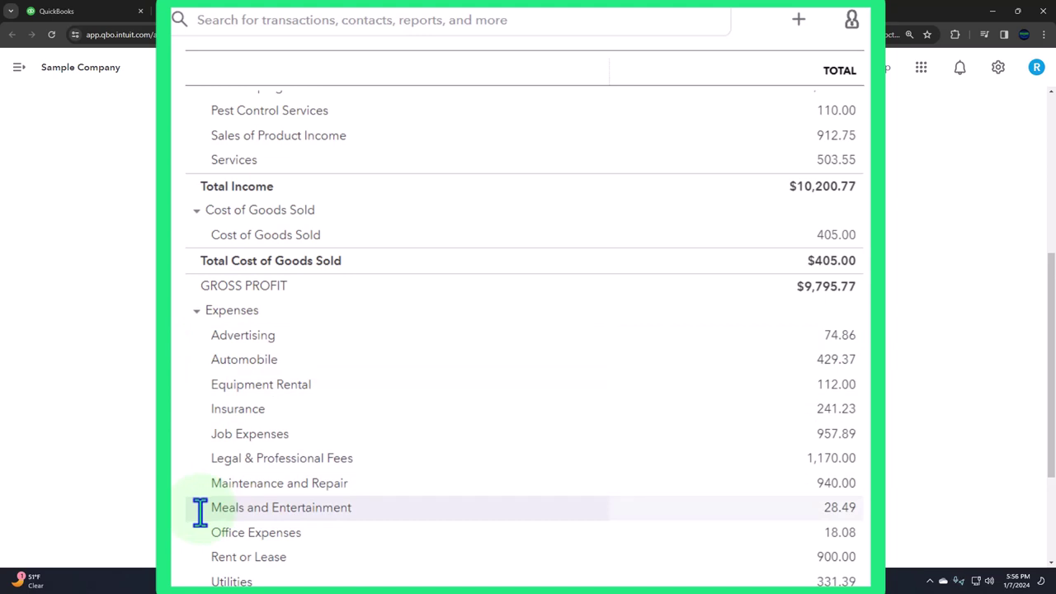
{"action": "scroll", "coordinate": [200, 511], "scroll_direction": "down", "scroll_amount": 1}
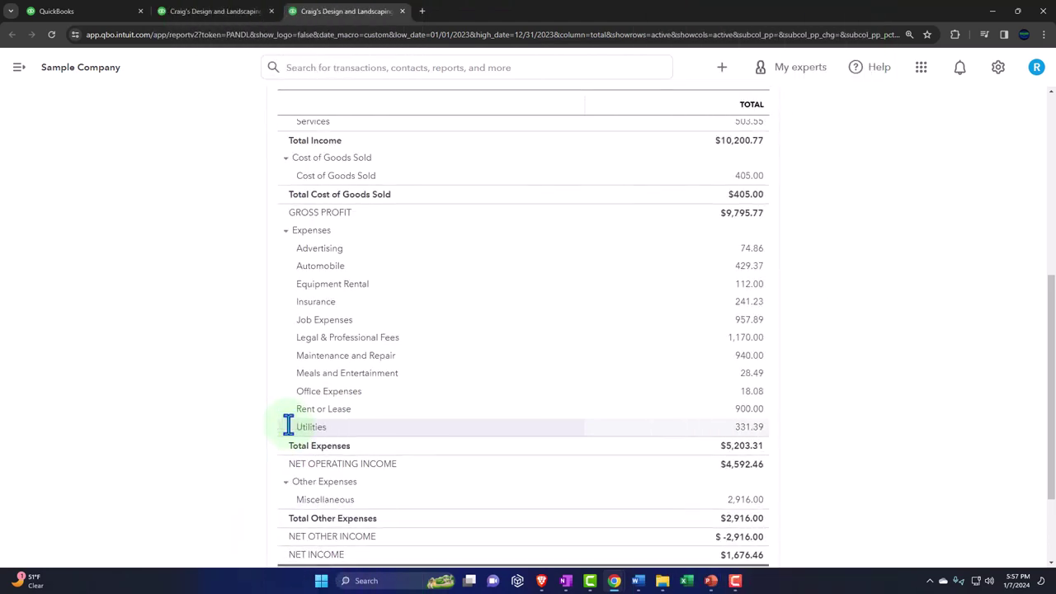
{"action": "scroll", "coordinate": [289, 427], "scroll_direction": "up", "scroll_amount": 3}
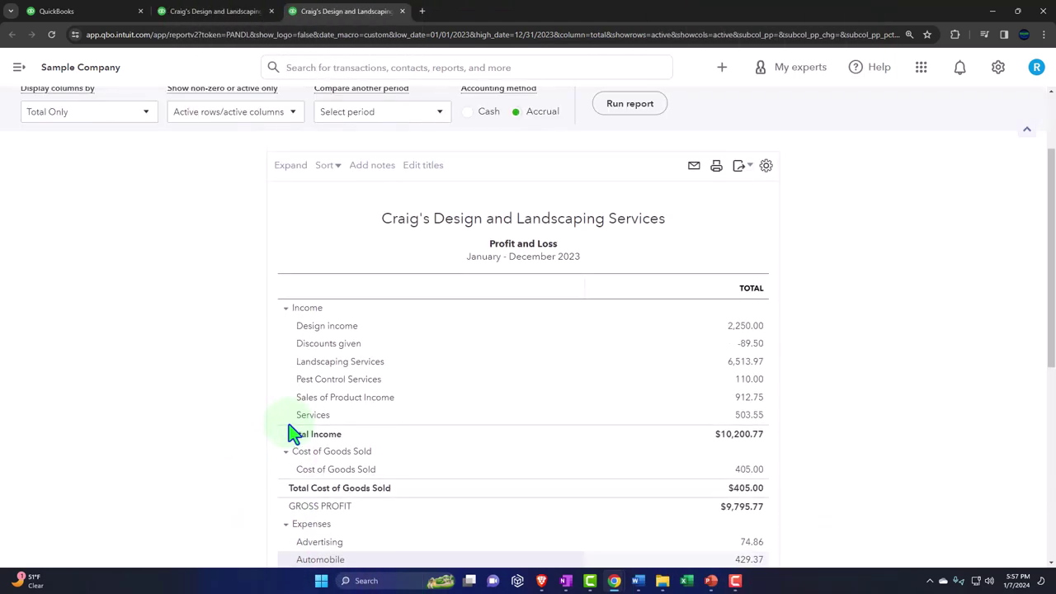
{"action": "scroll", "coordinate": [292, 434], "scroll_direction": "up", "scroll_amount": 2}
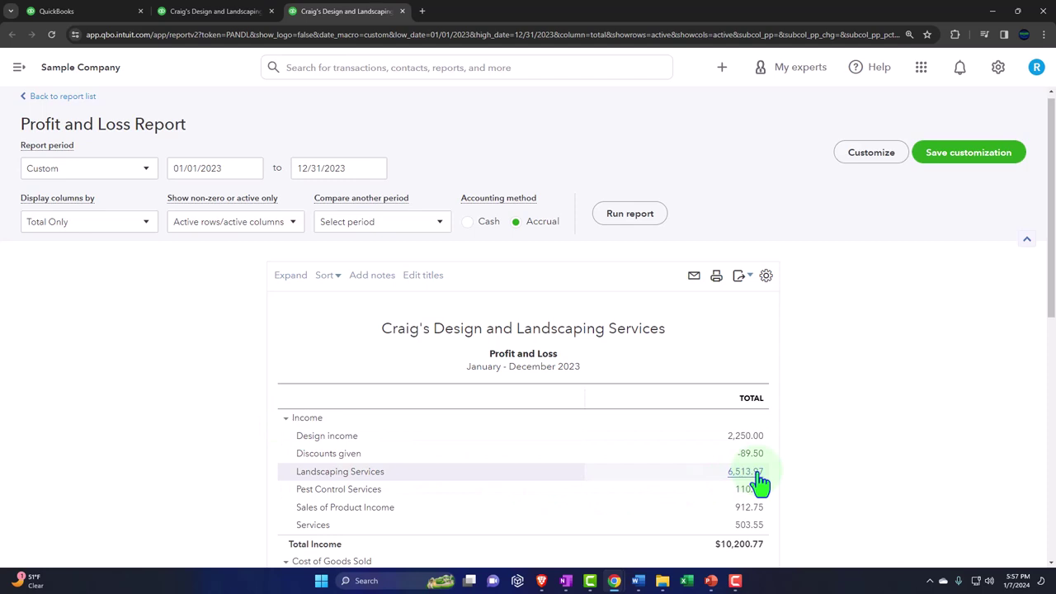
{"action": "scroll", "coordinate": [759, 483], "scroll_direction": "down", "scroll_amount": 5}
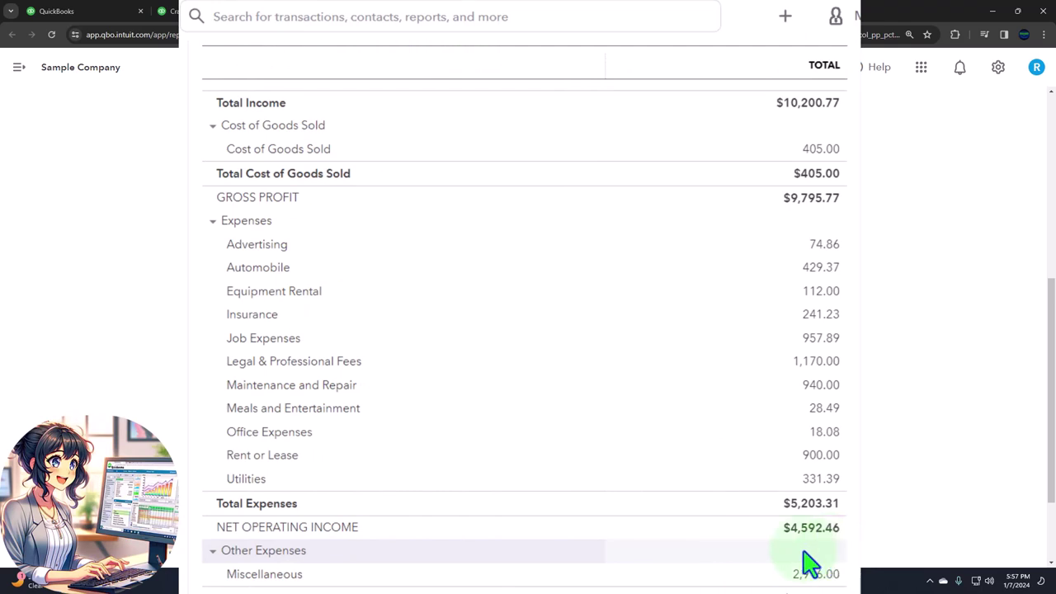
- Fold Cost of Goods Sold, Income and Other Expenses into single total rows
{"action": "scroll", "coordinate": [677, 523], "scroll_direction": "up", "scroll_amount": 4}
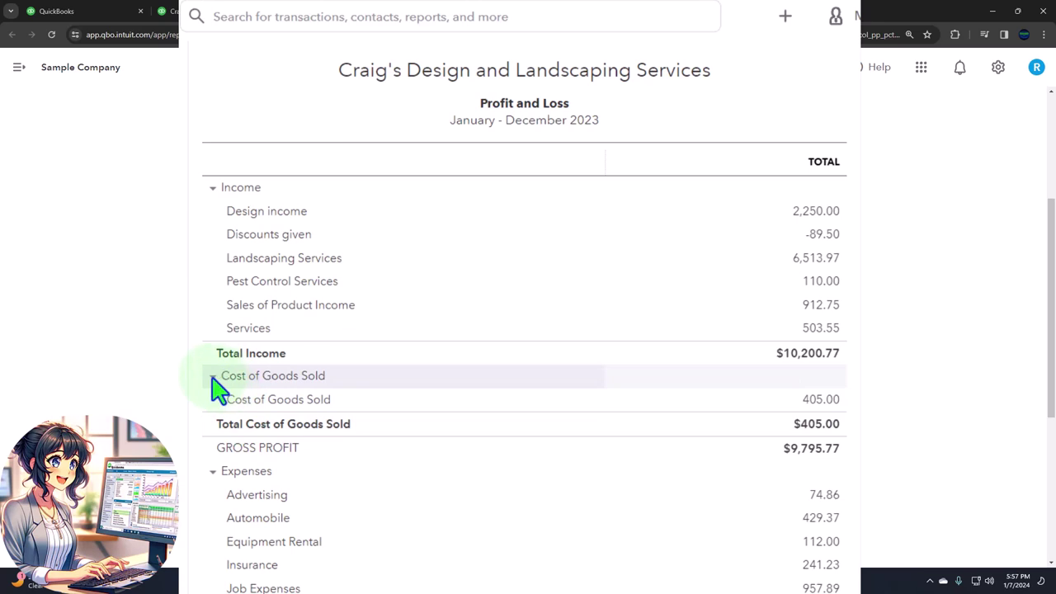
{"action": "left_click", "coordinate": [214, 377]}
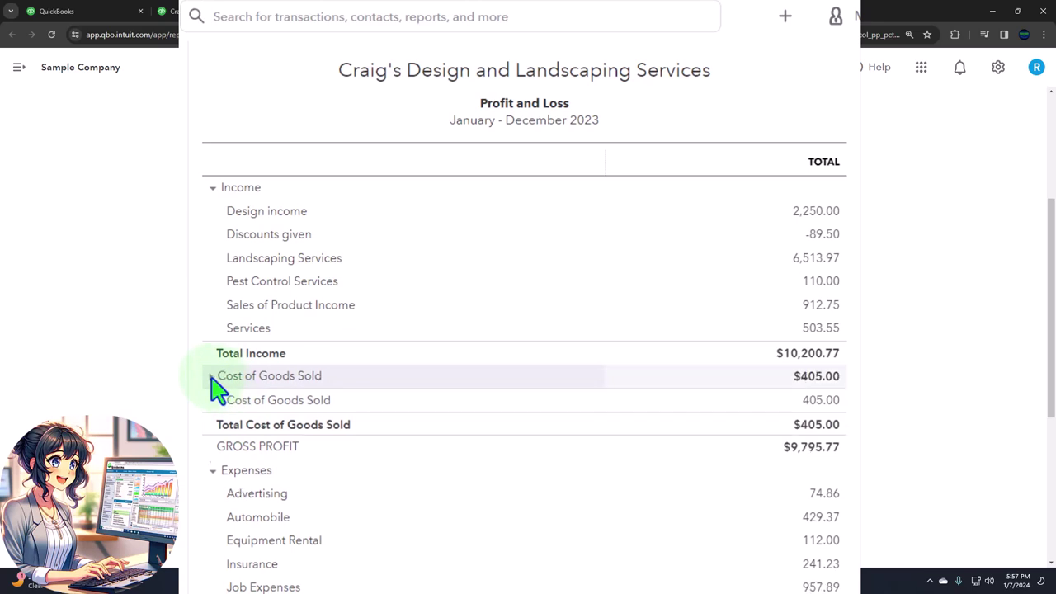
{"action": "left_click", "coordinate": [213, 189]}
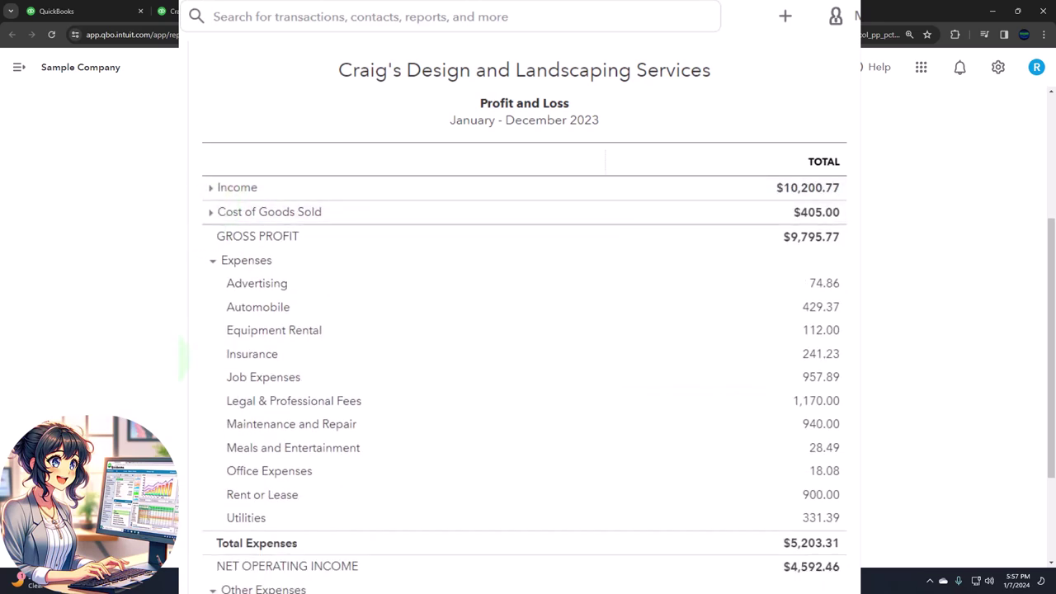
{"action": "scroll", "coordinate": [524, 330], "scroll_direction": "down", "scroll_amount": 1}
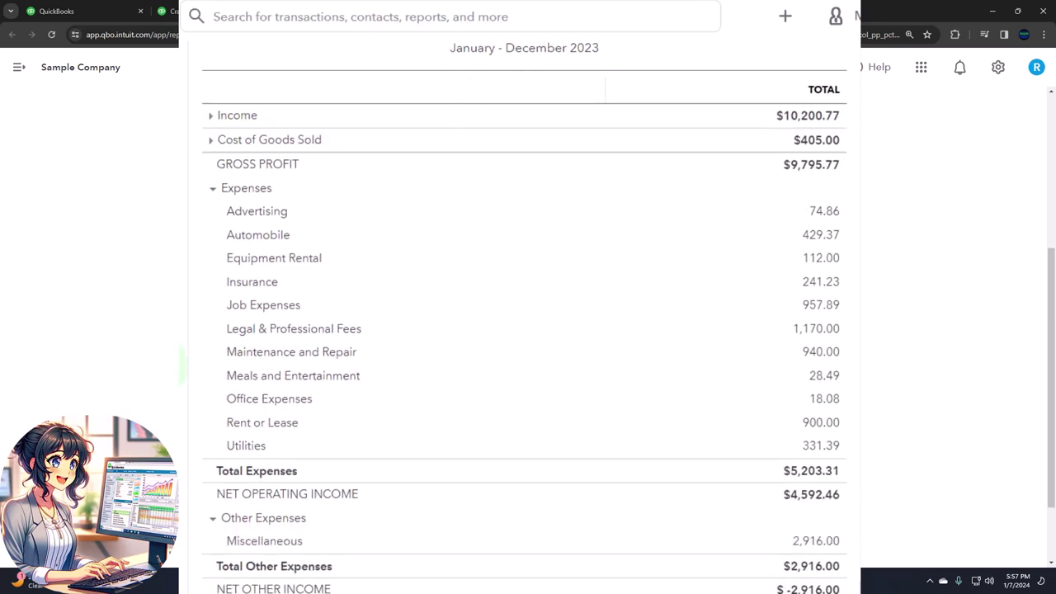
{"action": "left_click", "coordinate": [213, 518]}
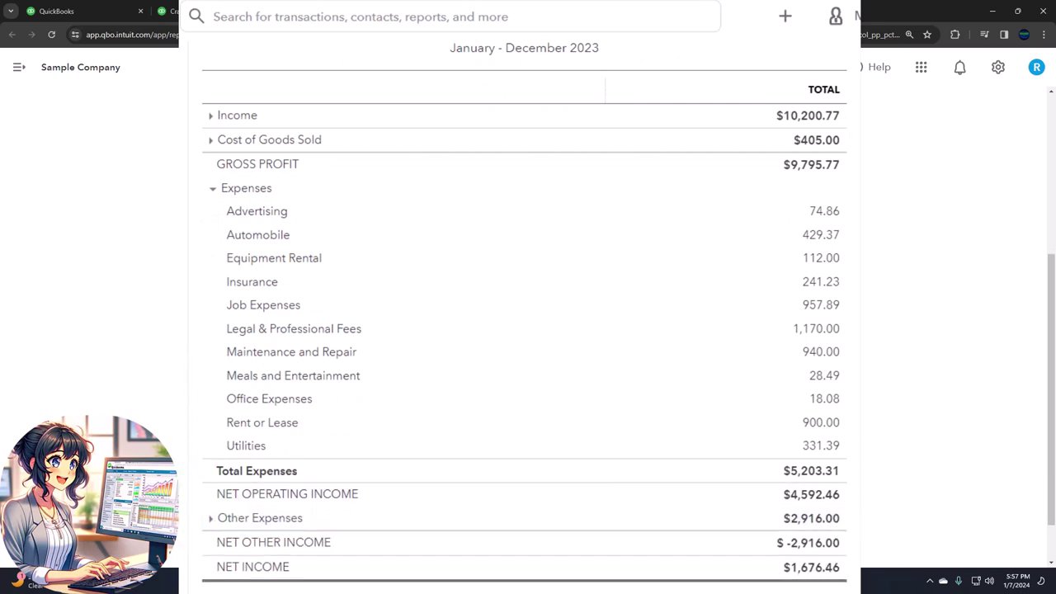
- Re-expand Cost of Goods Sold and Income into their individual accounts
{"action": "scroll", "coordinate": [524, 330], "scroll_direction": "up", "scroll_amount": 1}
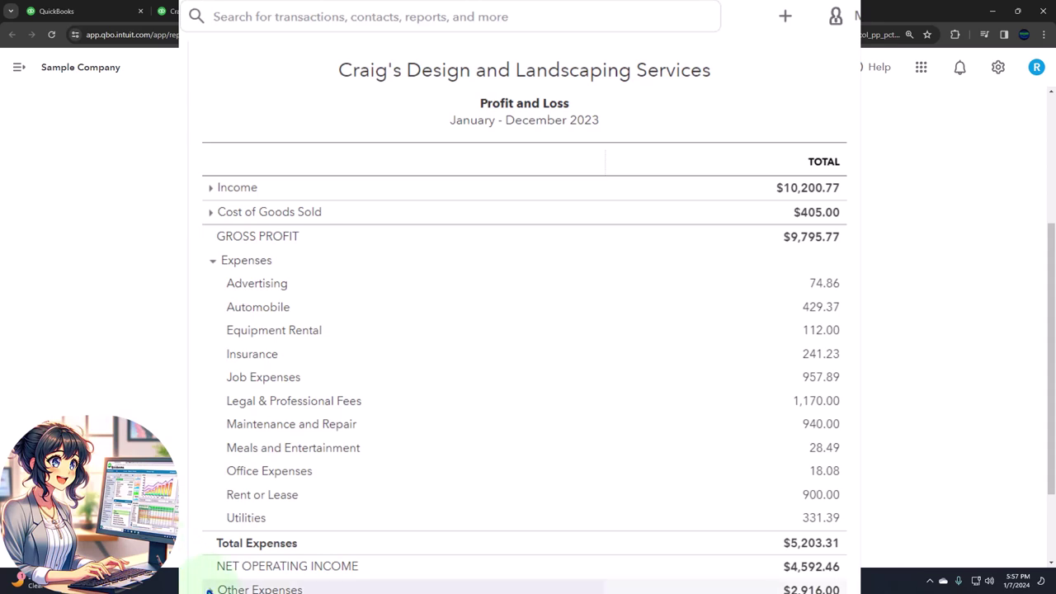
{"action": "scroll", "coordinate": [213, 561], "scroll_direction": "up", "scroll_amount": 1}
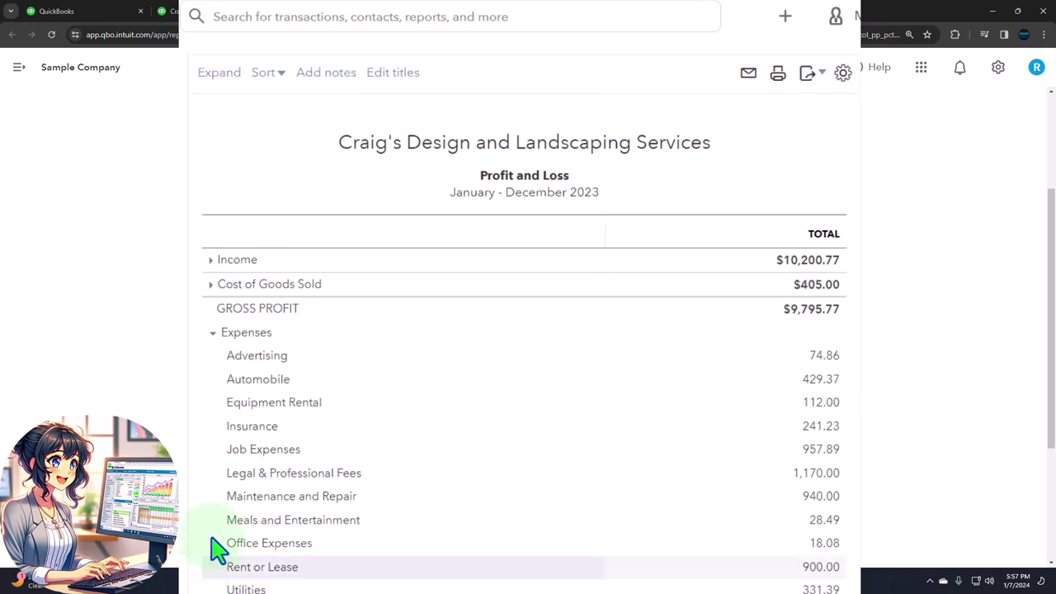
{"action": "left_click", "coordinate": [212, 284]}
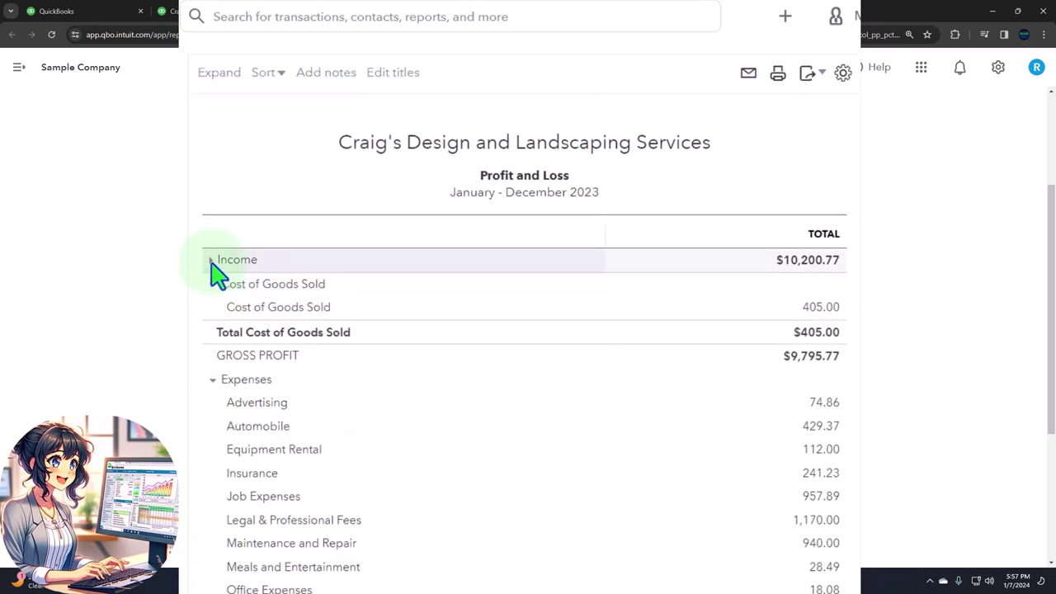
{"action": "left_click", "coordinate": [213, 261]}
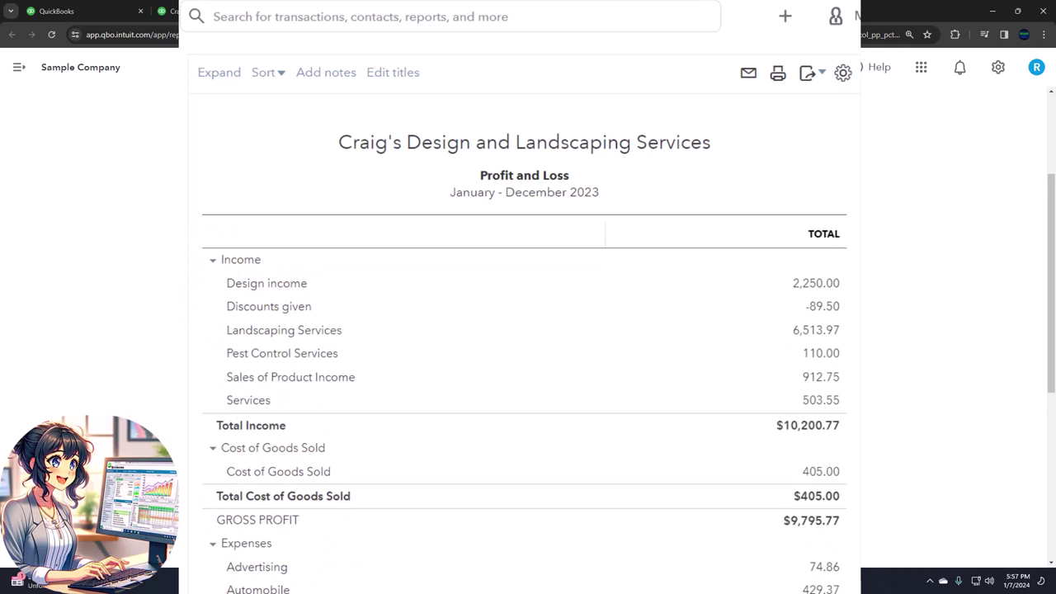
- Replace the Profit and Loss subtitle with 'Income Statement Summary' beneath the company name
{"action": "left_click", "coordinate": [214, 298]}
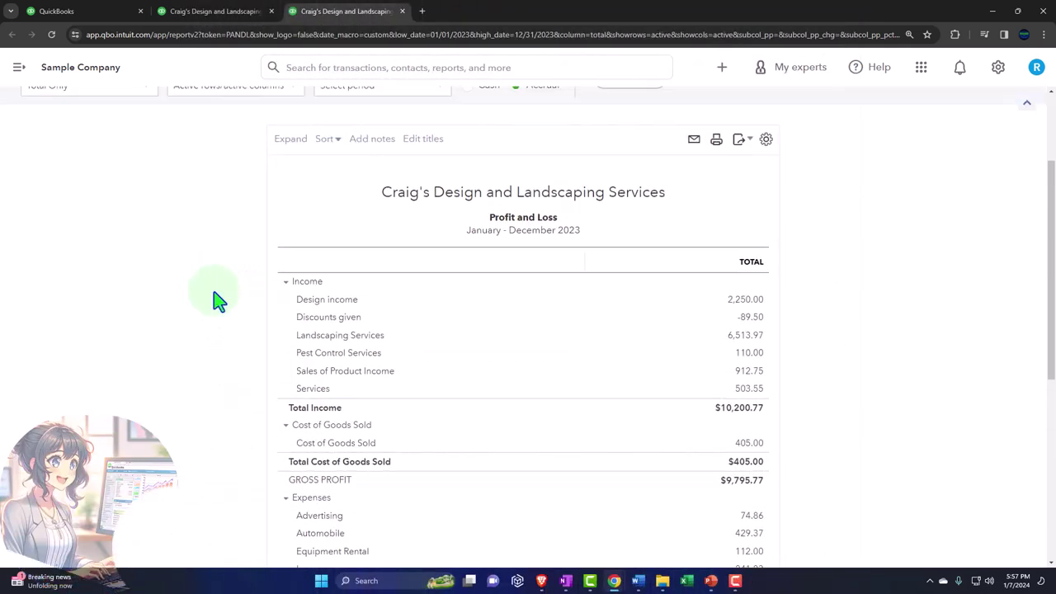
{"action": "scroll", "coordinate": [214, 298], "scroll_direction": "up", "scroll_amount": 3}
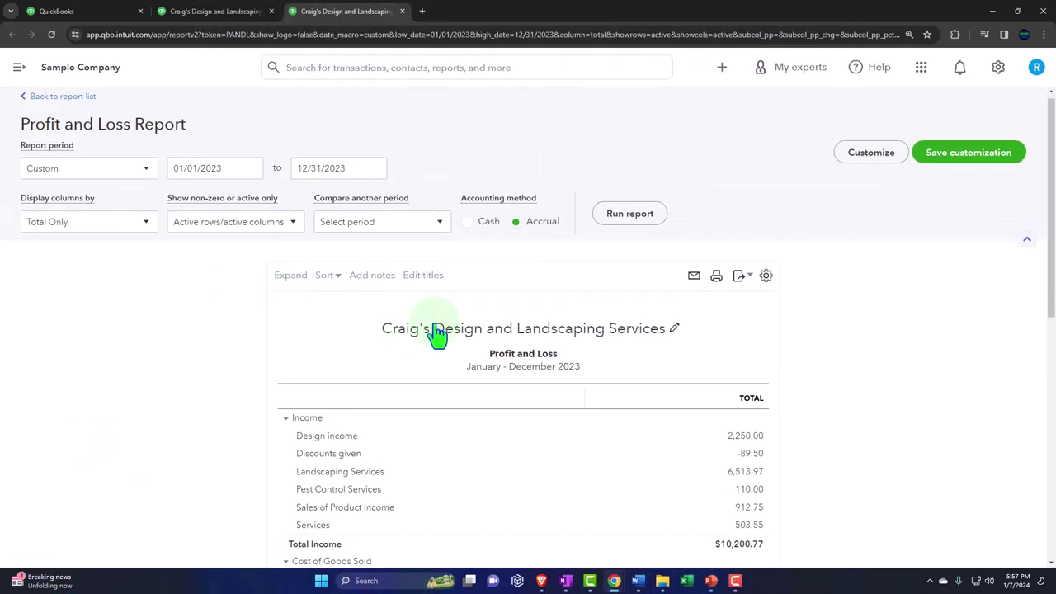
{"action": "left_click", "coordinate": [512, 351]}
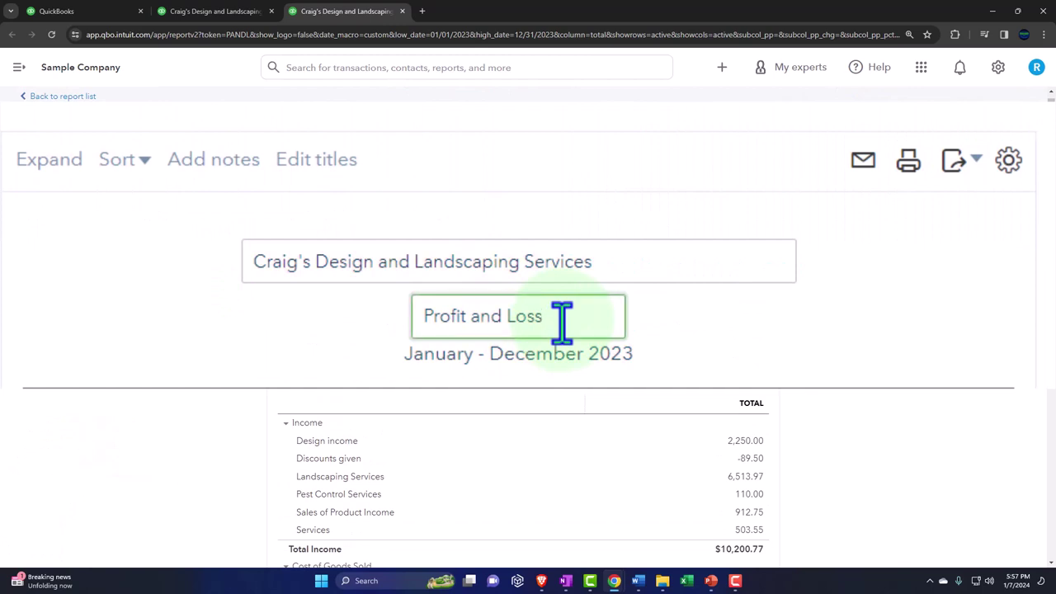
{"action": "left_click_drag", "start_coordinate": [561, 318], "coordinate": [298, 248]}
{"action": "type", "text": "Income "}
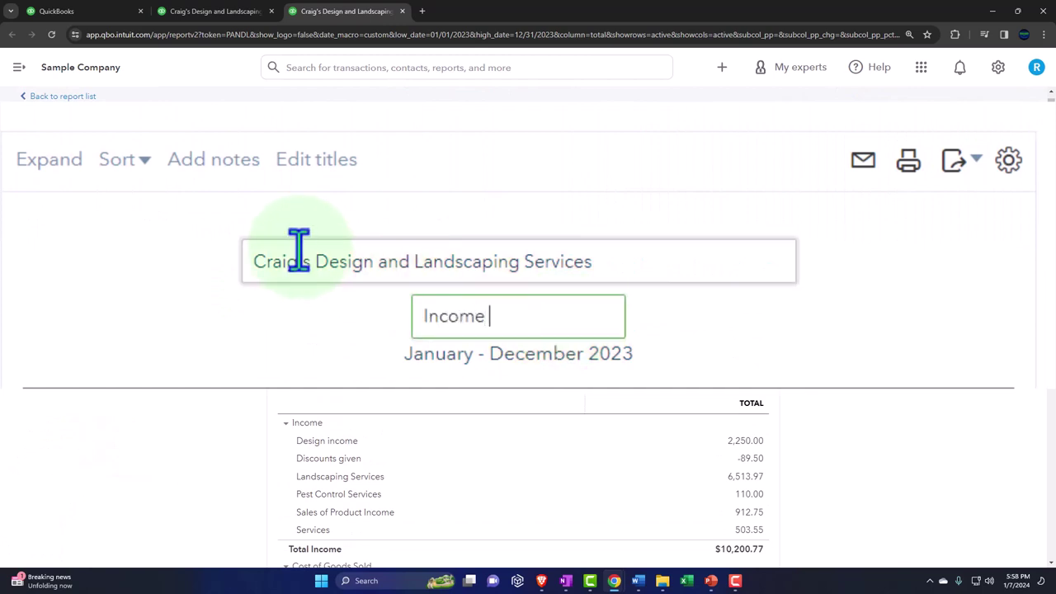
{"action": "type", "text": "Statemetn S"}
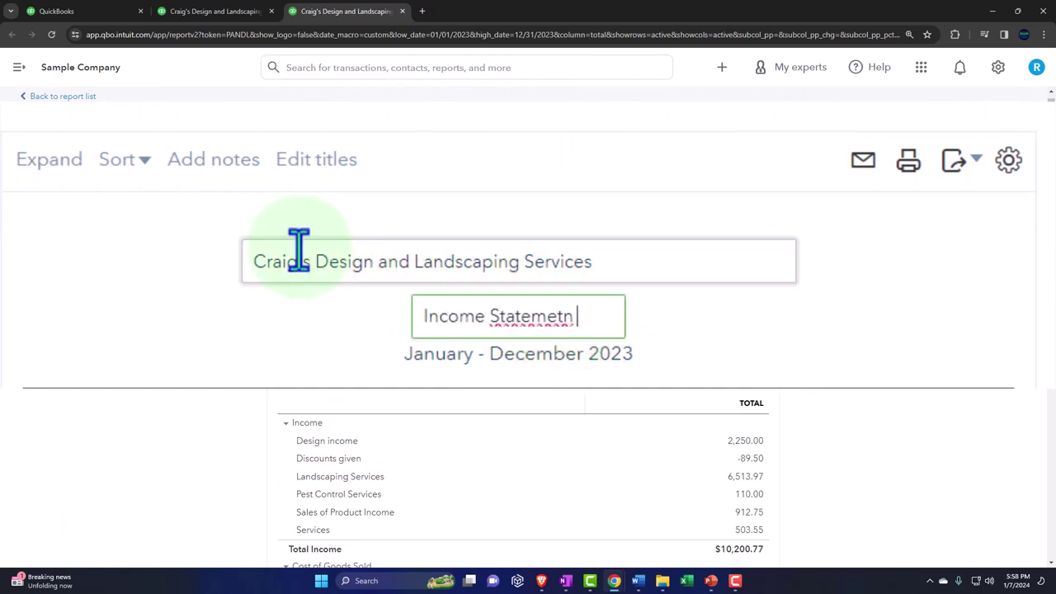
{"action": "key", "text": "BackSpace"}
{"action": "key", "text": "BackSpace"}
{"action": "key", "text": "BackSpace"}
{"action": "key", "text": "BackSpace"}
{"action": "type", "text": "nt Summary"}
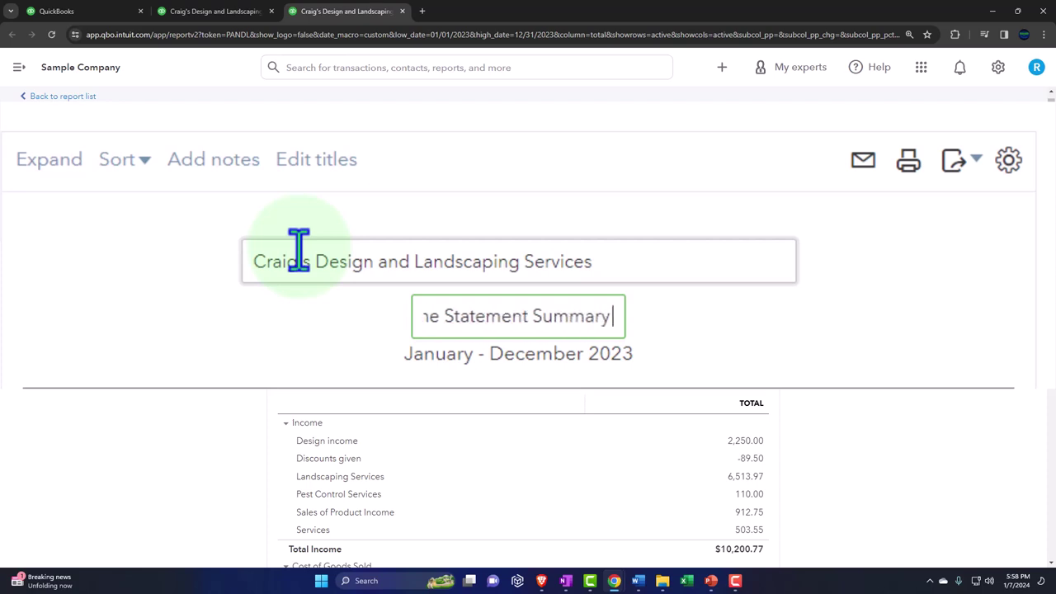
{"action": "key", "text": "shift+Left"}
{"action": "key", "text": "shift+Left"}
{"action": "key", "text": "shift+Left"}
{"action": "key", "text": "shift+Left"}
{"action": "key", "text": "shift+Left"}
{"action": "key", "text": "shift+Left"}
{"action": "key", "text": "shift+Left"}
{"action": "key", "text": "shift+Left"}
{"action": "key", "text": "shift+Left"}
{"action": "key", "text": "shift+Left"}
{"action": "key", "text": "shift+Left"}
{"action": "key", "text": "shift+Left"}
{"action": "key", "text": "shift+Left"}
{"action": "key", "text": "shift+Left"}
{"action": "key", "text": "shift+Left"}
{"action": "key", "text": "shift+Left"}
{"action": "key", "text": "shift+Left"}
{"action": "key", "text": "shift+Left"}
{"action": "key", "text": "shift+Left"}
{"action": "key", "text": "shift+Left"}
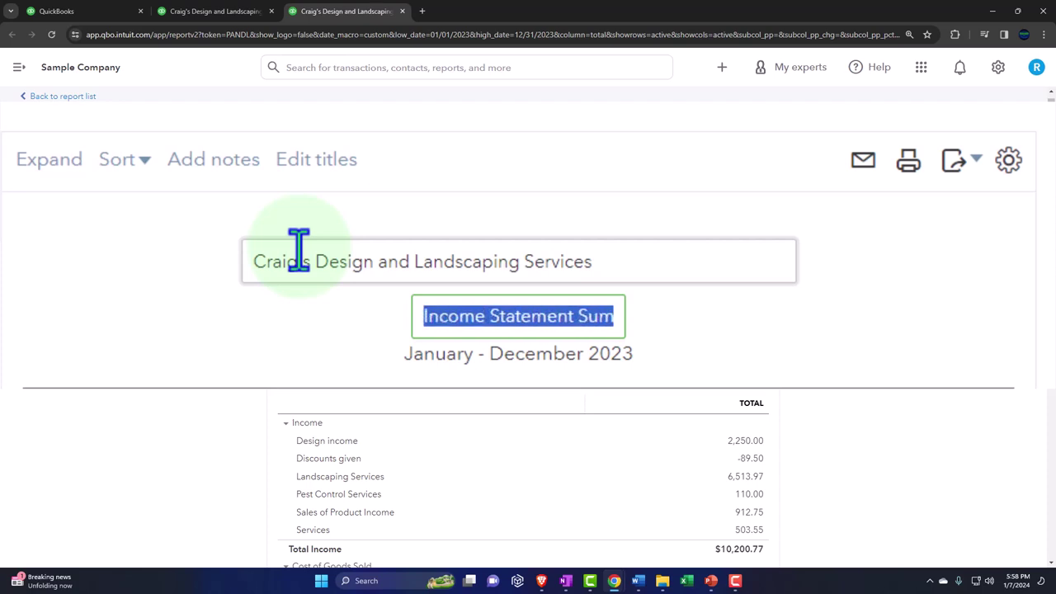
{"action": "key", "text": "Return"}
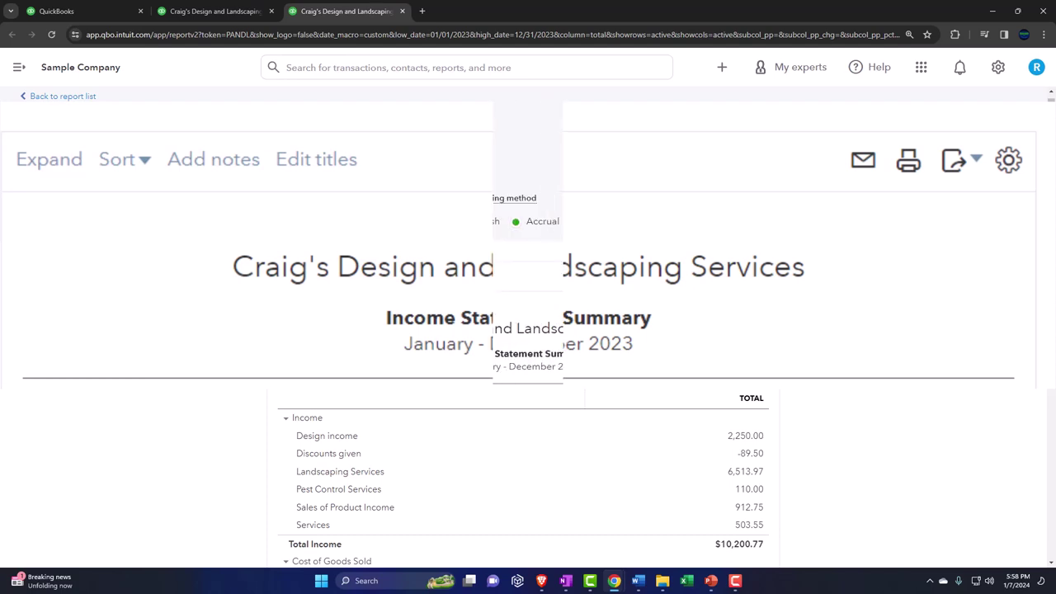
- Format amounts without cents and show negative numbers in red parentheses, like (100)
{"action": "left_click", "coordinate": [870, 158]}
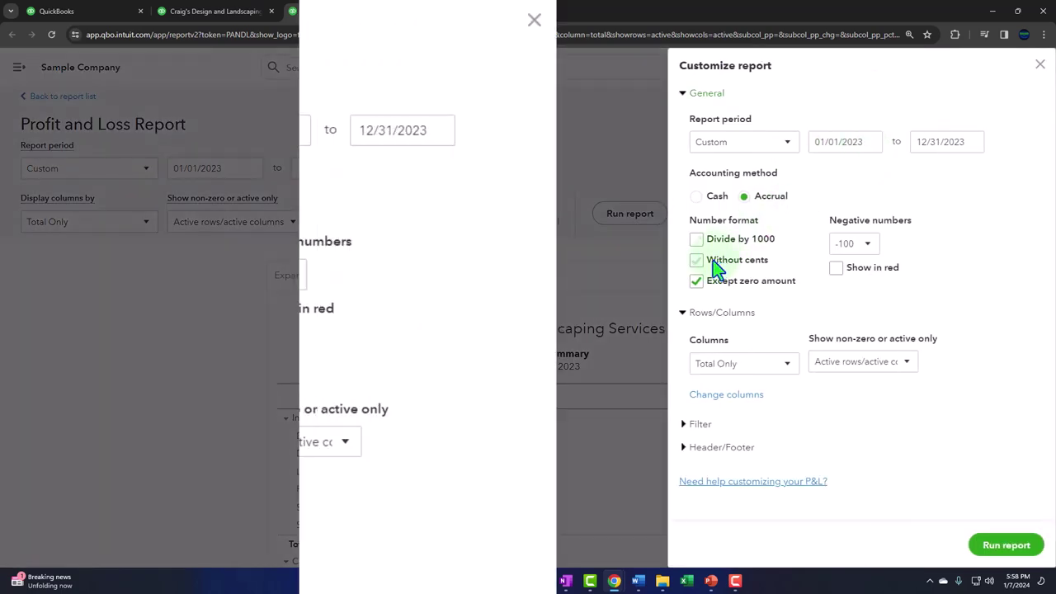
{"action": "left_click", "coordinate": [698, 263]}
{"action": "left_click", "coordinate": [862, 246]}
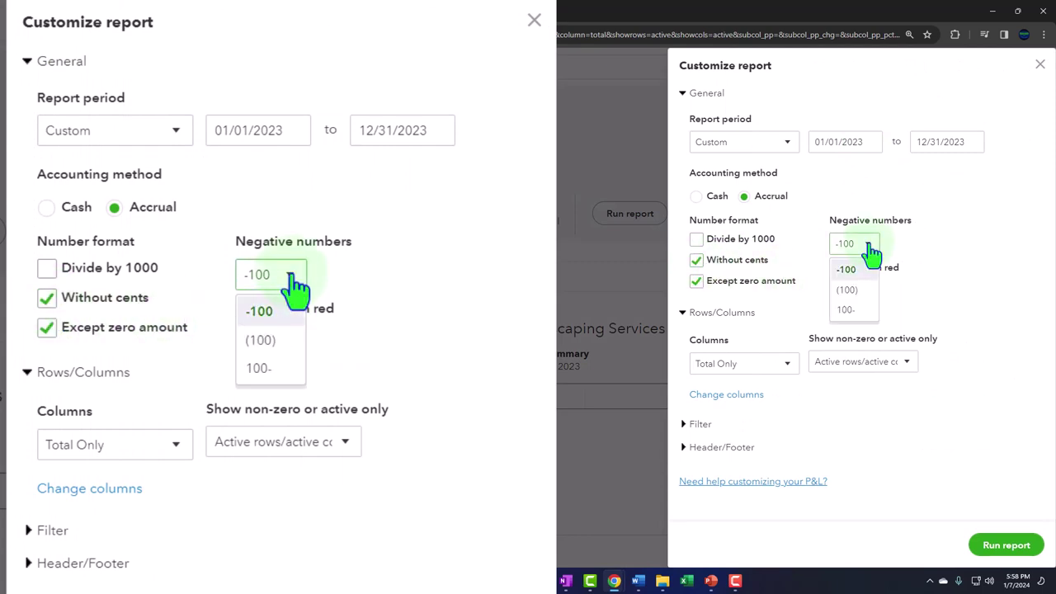
{"action": "left_click", "coordinate": [858, 293]}
{"action": "left_click", "coordinate": [836, 269]}
- Remove the date and time prepared from the footer and rerun the report
{"action": "left_click", "coordinate": [693, 448]}
{"action": "scroll", "coordinate": [741, 404], "scroll_direction": "down", "scroll_amount": 2}
{"action": "scroll", "coordinate": [741, 408], "scroll_direction": "down", "scroll_amount": 2}
{"action": "left_click", "coordinate": [698, 312]}
{"action": "left_click", "coordinate": [697, 339]}
{"action": "left_click", "coordinate": [696, 367]}
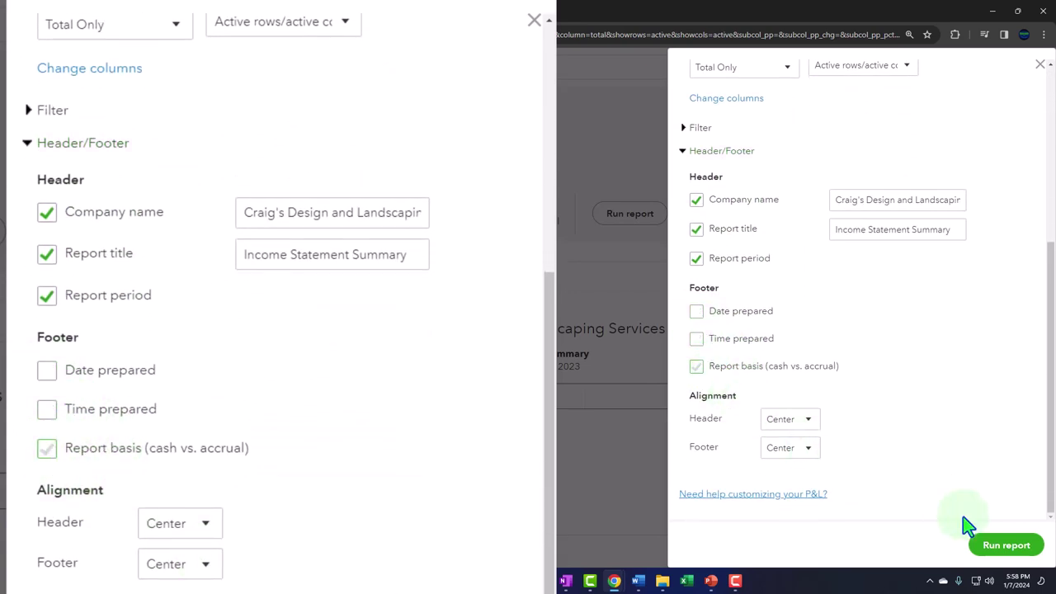
{"action": "left_click", "coordinate": [1002, 547]}
{"action": "scroll", "coordinate": [999, 542], "scroll_direction": "down", "scroll_amount": 3}
{"action": "scroll", "coordinate": [862, 428], "scroll_direction": "down", "scroll_amount": 5}
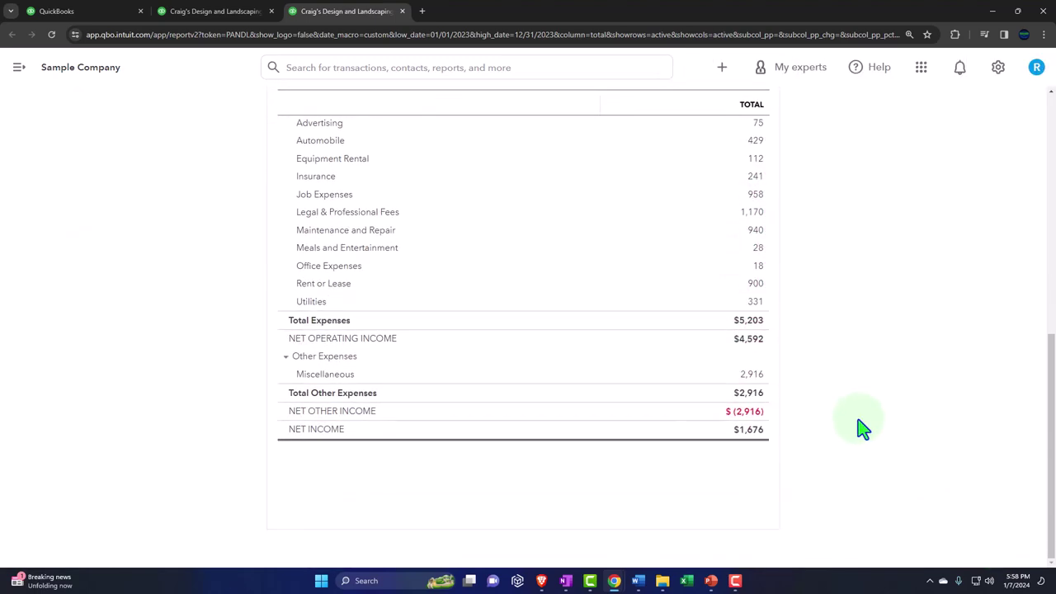
{"action": "scroll", "coordinate": [862, 427], "scroll_direction": "up", "scroll_amount": 7}
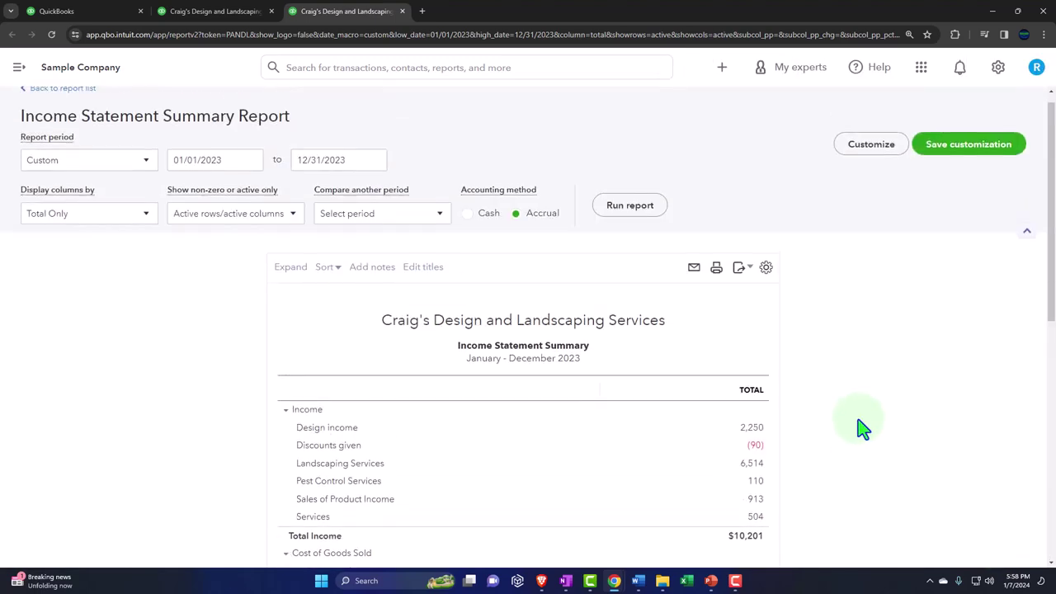
- While saving the customization, create a new report group named 'Month End Reports'
{"action": "left_click", "coordinate": [940, 162]}
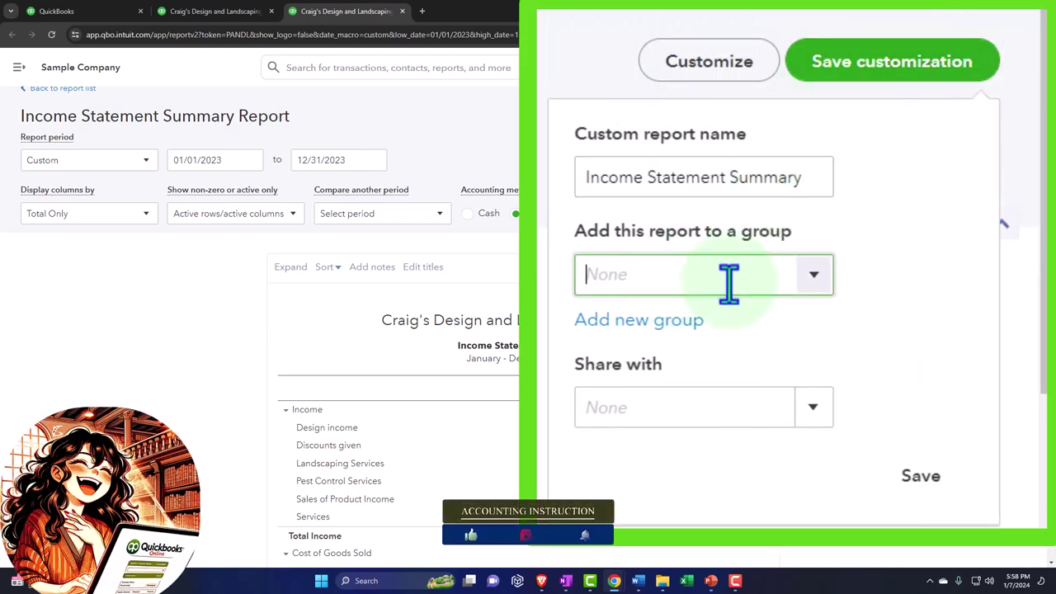
{"action": "left_click", "coordinate": [675, 324]}
{"action": "left_click", "coordinate": [647, 384]}
{"action": "type", "text": "Month and Repo"}
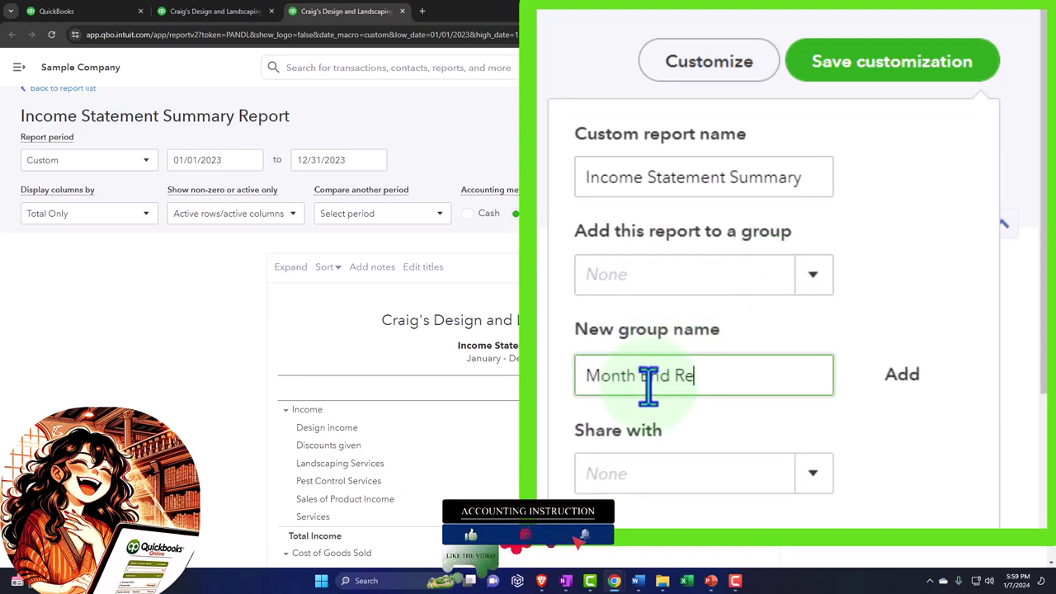
{"action": "type", "text": "rst"}
{"action": "key", "text": "BackSpace"}
{"action": "key", "text": "BackSpace"}
{"action": "type", "text": "ts"}
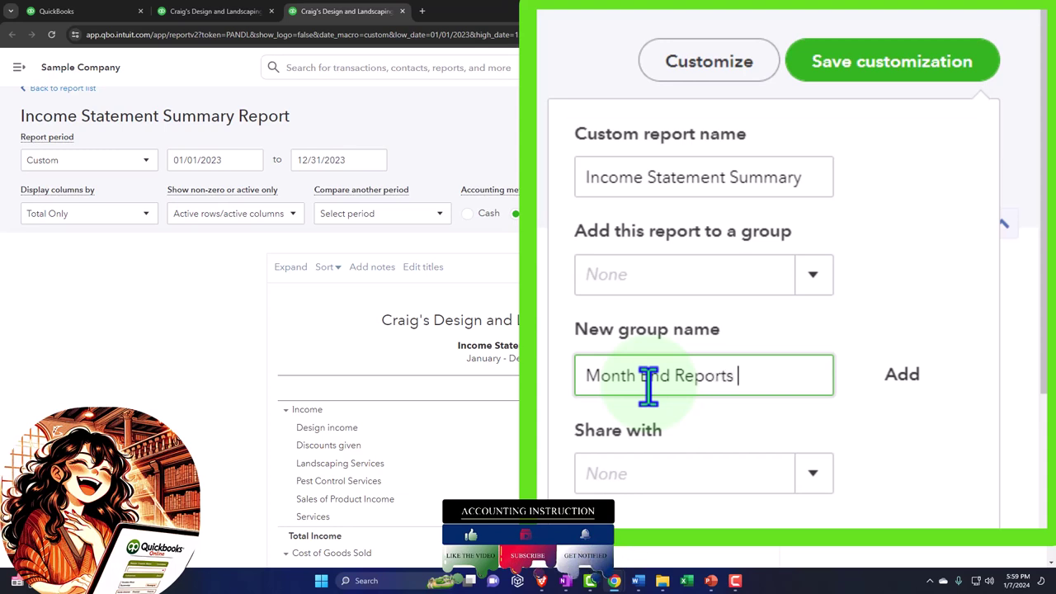
{"action": "left_click", "coordinate": [900, 384]}
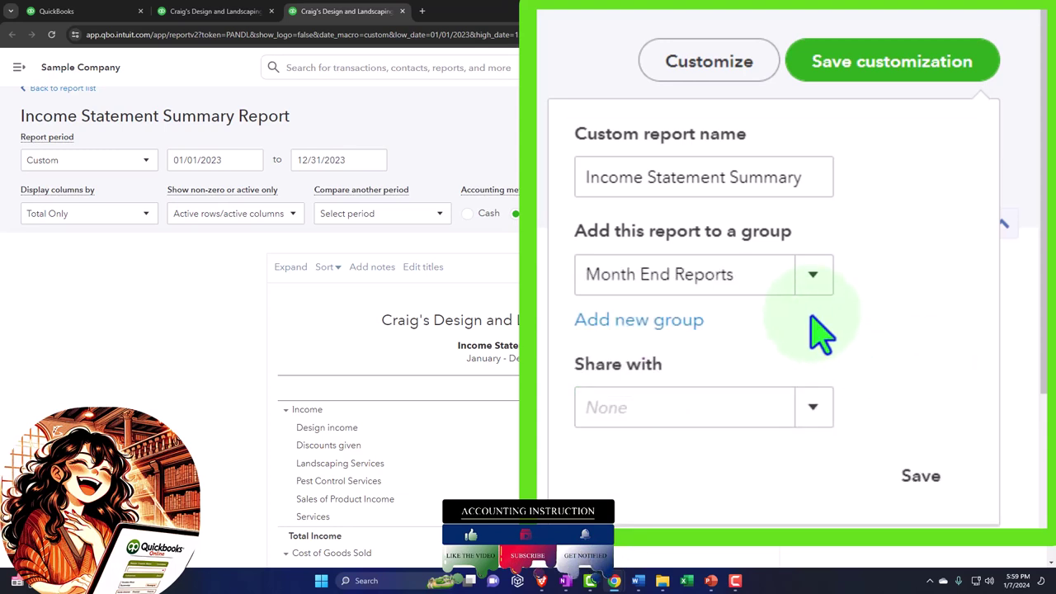
- Name the report '4. Income Statement Summary' and save it into Month End Reports
{"action": "triple_click", "coordinate": [786, 183]}
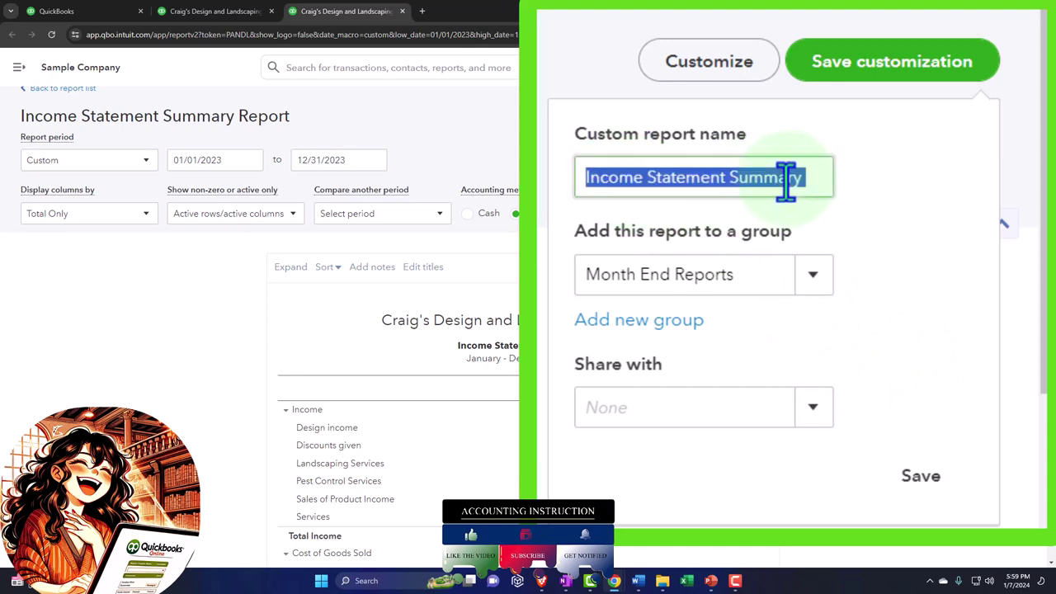
{"action": "key", "text": "Home"}
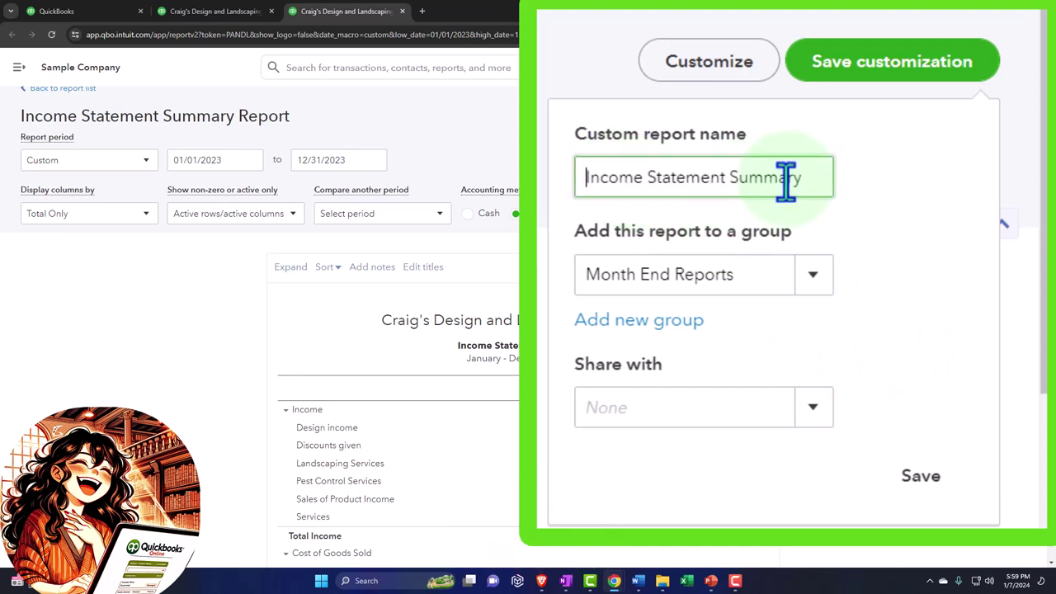
{"action": "type", "text": "4. Income Stat"}
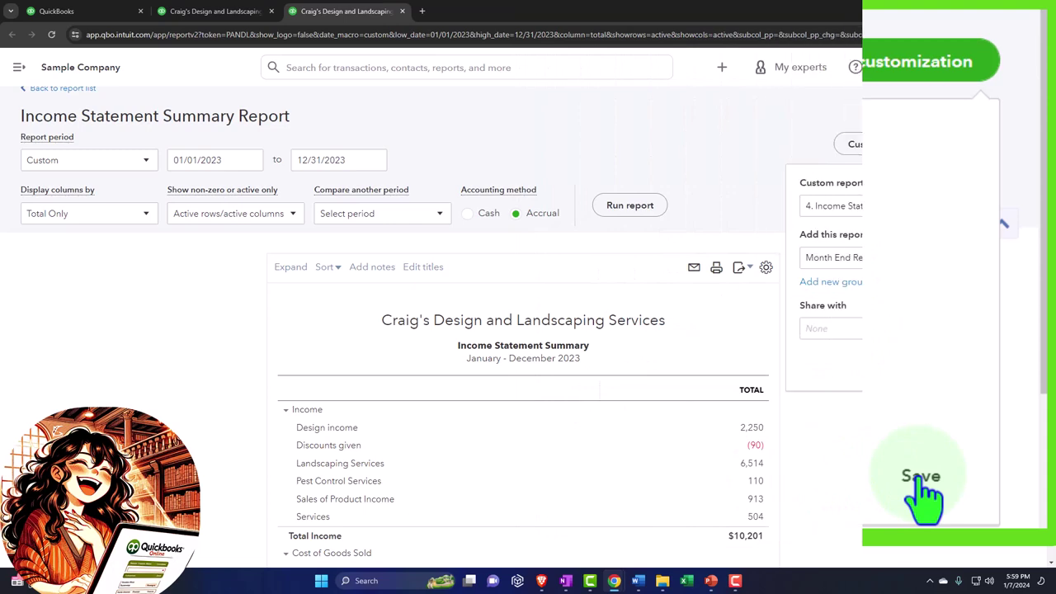
{"action": "left_click", "coordinate": [920, 479]}
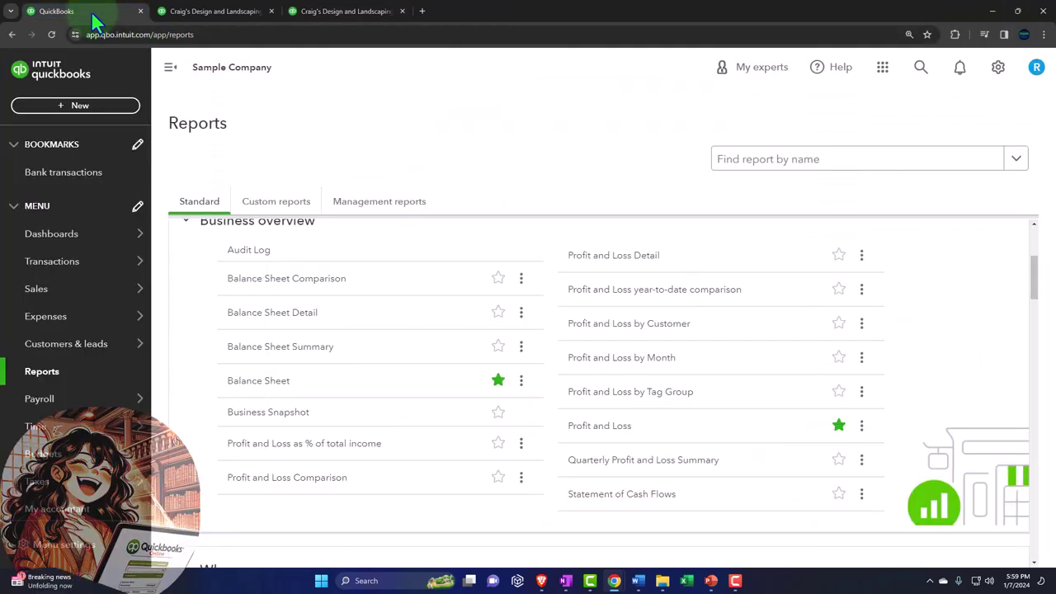
- Show the Custom reports list with '4. Income Statement Summary' under Month End Reports
{"action": "left_click", "coordinate": [275, 216]}
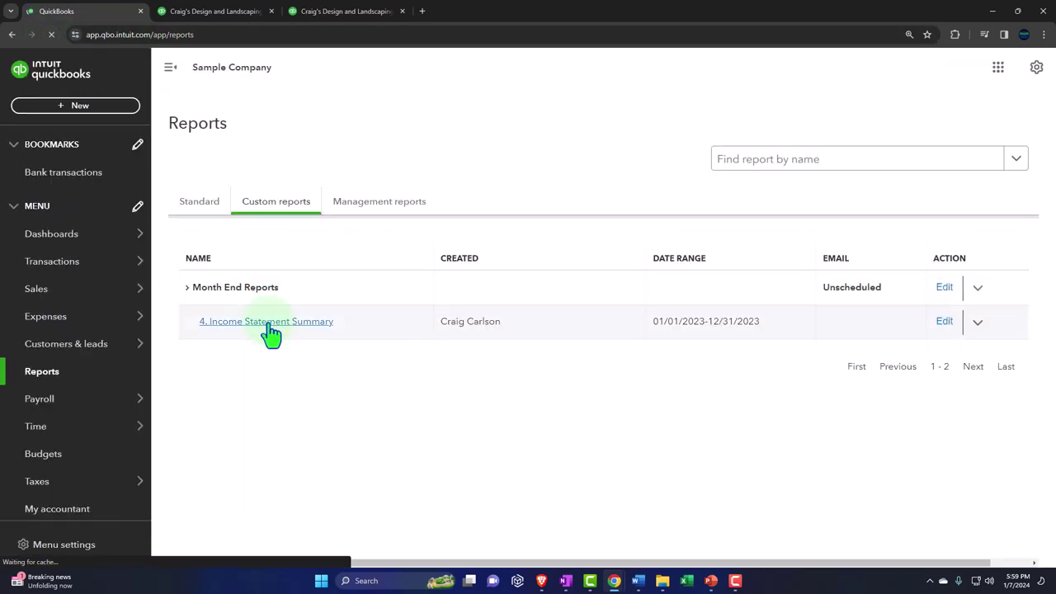
{"action": "left_click", "coordinate": [271, 330]}
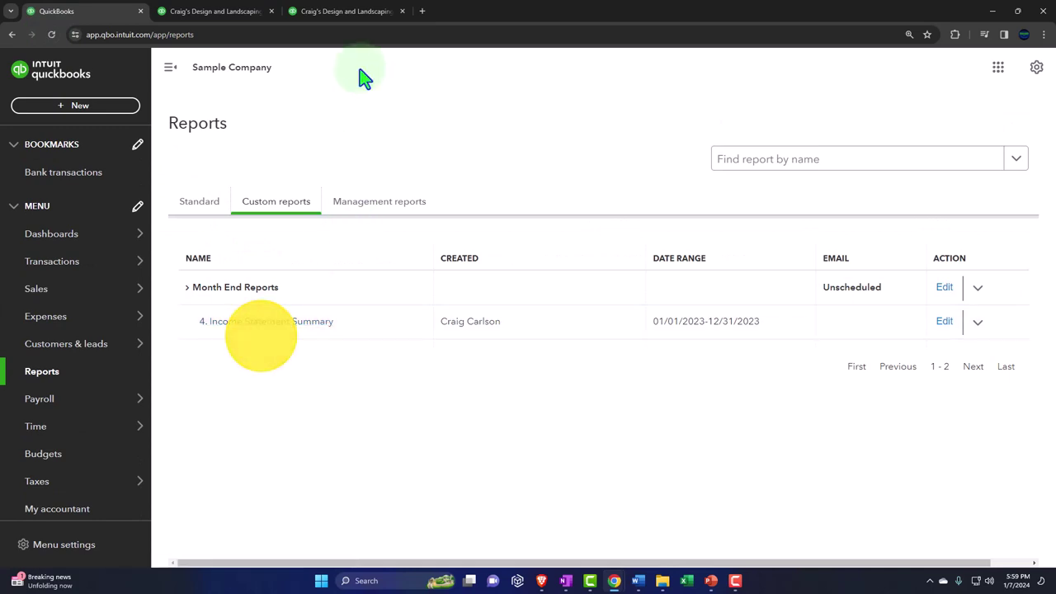
- Expand all sub-accounts in the Income Statement Summary report
{"action": "left_click", "coordinate": [350, 16]}
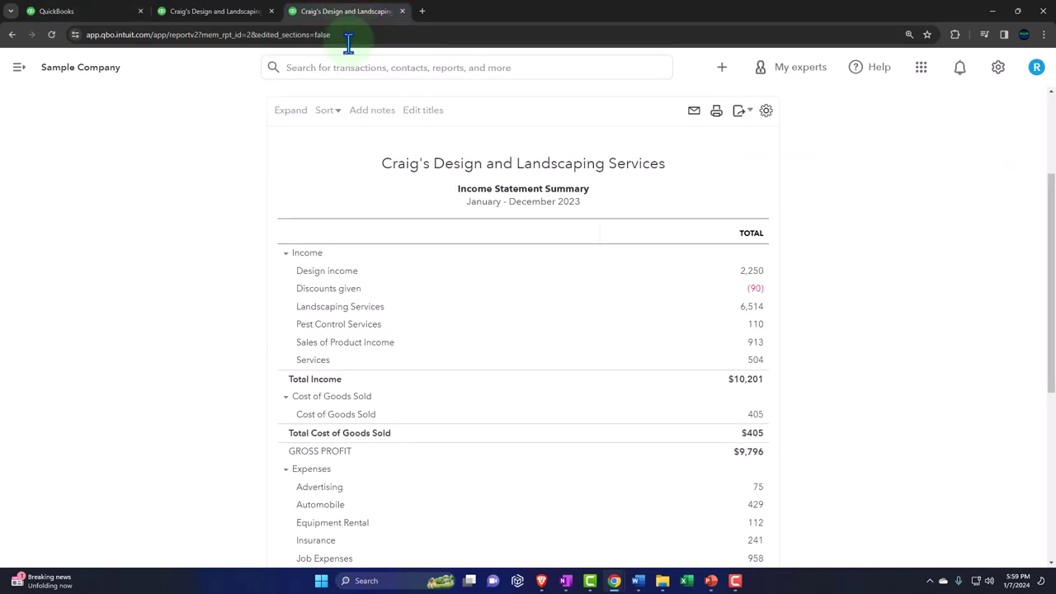
{"action": "scroll", "coordinate": [289, 248], "scroll_direction": "up", "scroll_amount": 1}
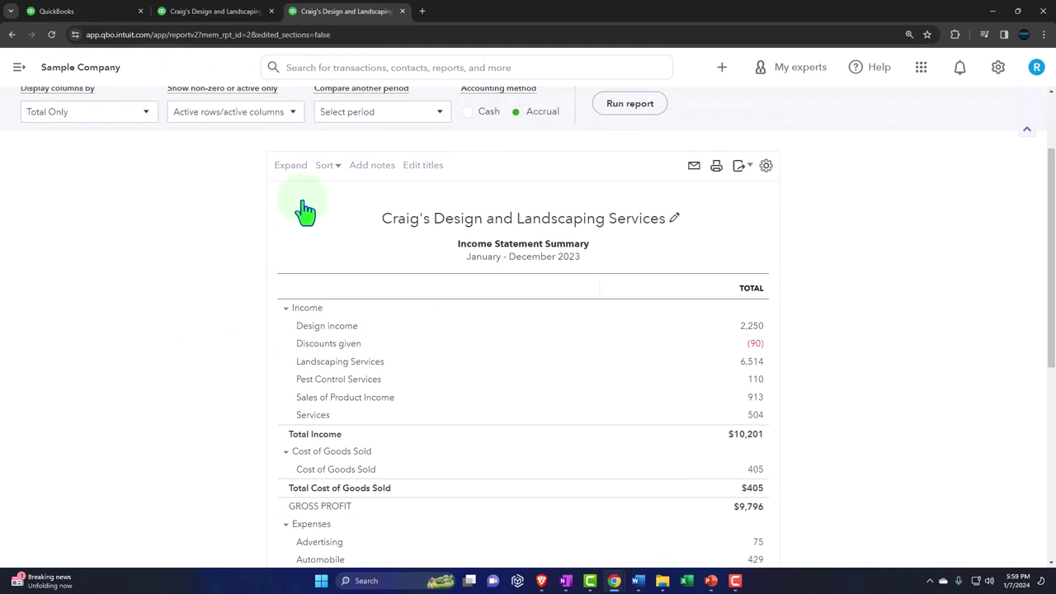
{"action": "left_click", "coordinate": [293, 171]}
{"action": "scroll", "coordinate": [292, 177], "scroll_direction": "down", "scroll_amount": 3}
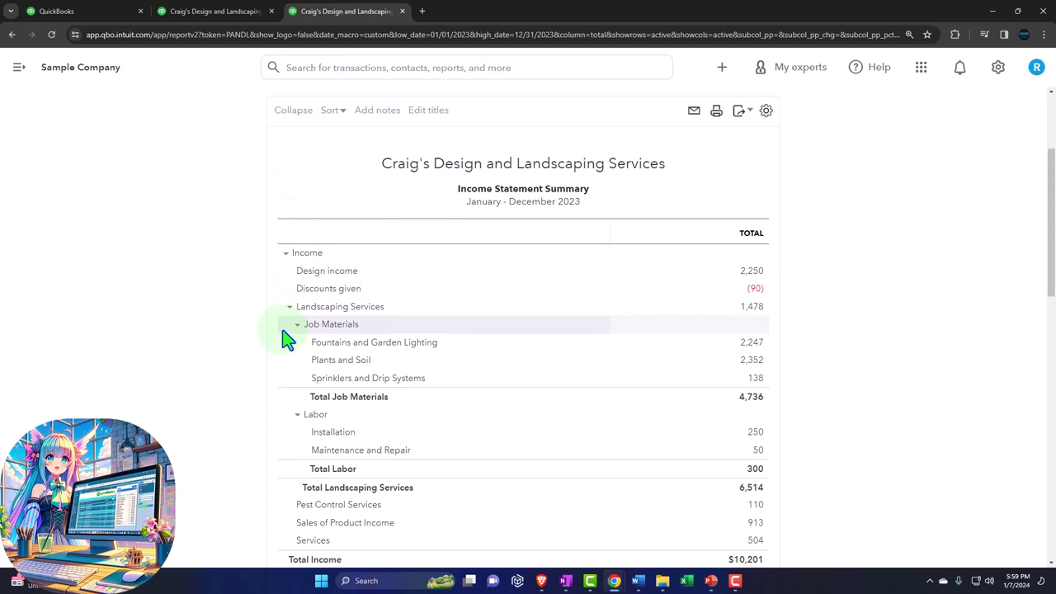
{"action": "scroll", "coordinate": [284, 338], "scroll_direction": "up", "scroll_amount": 2}
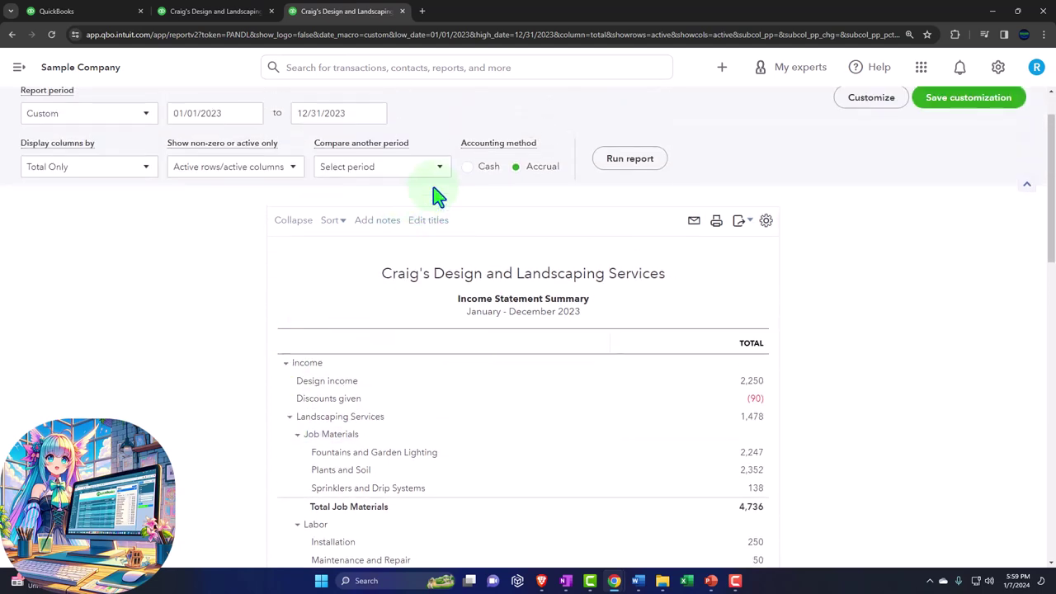
- Add a % of Income comparison column and rerun the report
{"action": "left_click", "coordinate": [440, 171]}
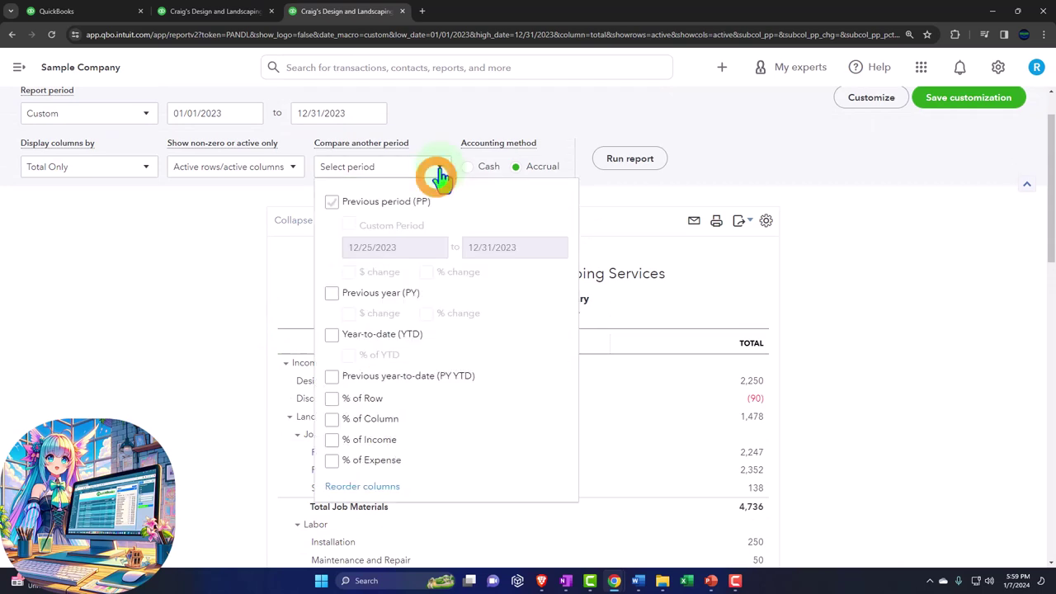
{"action": "left_click", "coordinate": [333, 442]}
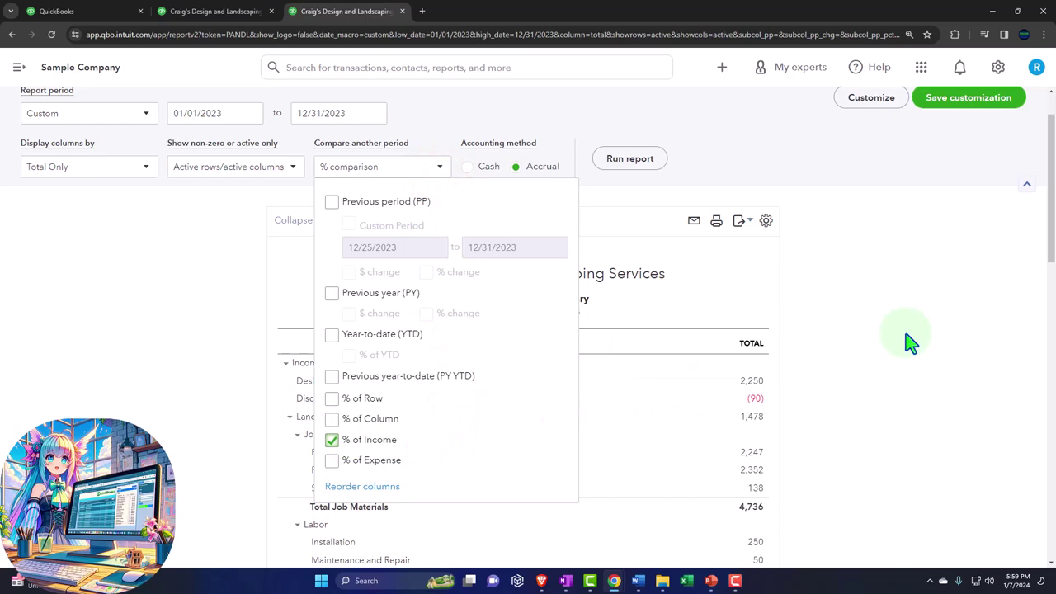
{"action": "scroll", "coordinate": [910, 342], "scroll_direction": "down", "scroll_amount": 2}
{"action": "scroll", "coordinate": [910, 343], "scroll_direction": "up", "scroll_amount": 3}
{"action": "left_click", "coordinate": [617, 216]}
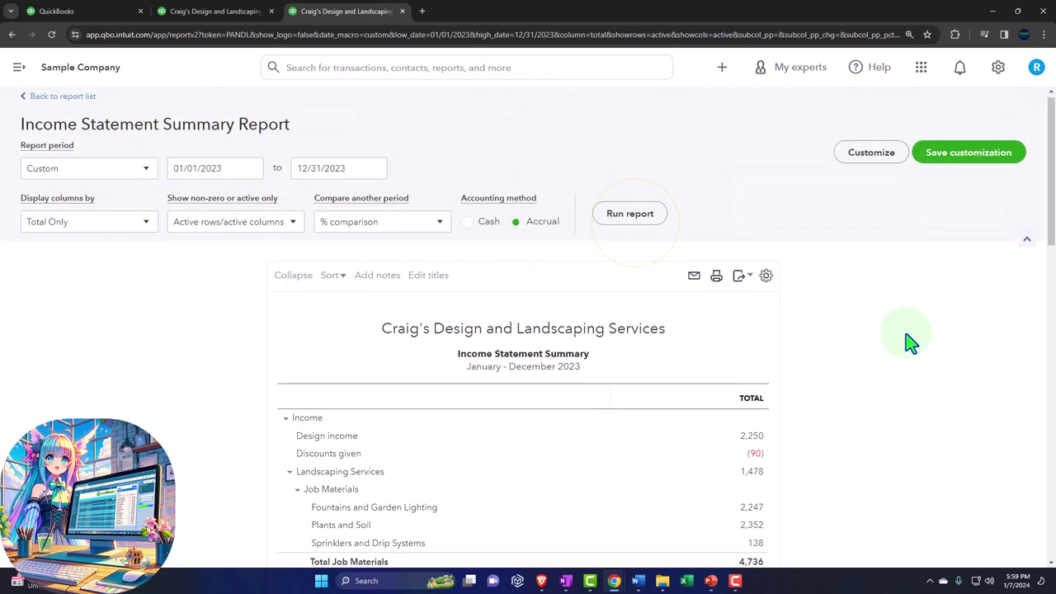
{"action": "scroll", "coordinate": [900, 401], "scroll_direction": "down", "scroll_amount": 5}
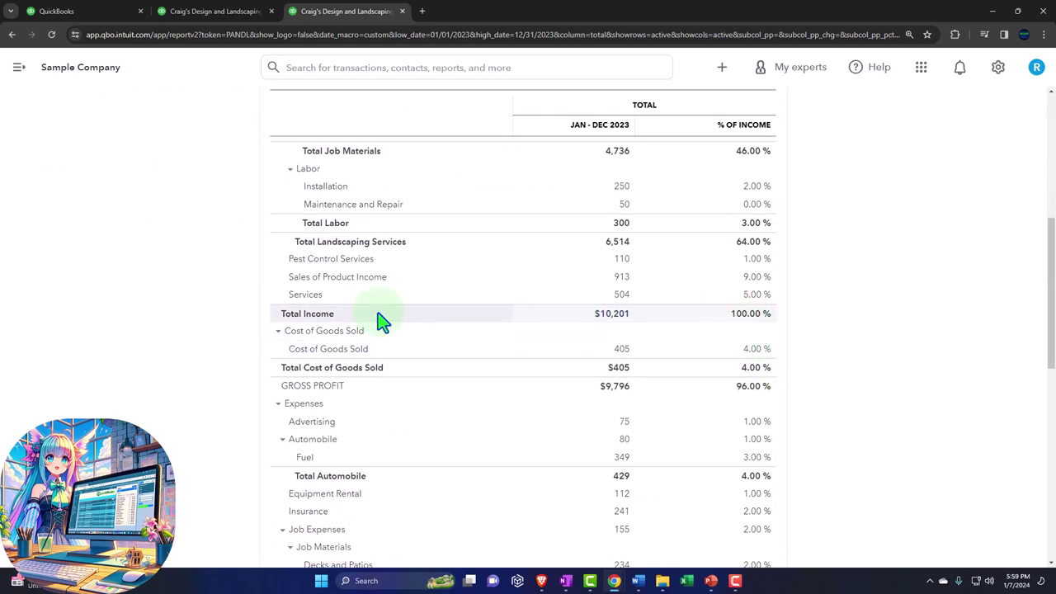
{"action": "scroll", "coordinate": [380, 322], "scroll_direction": "up", "scroll_amount": 8}
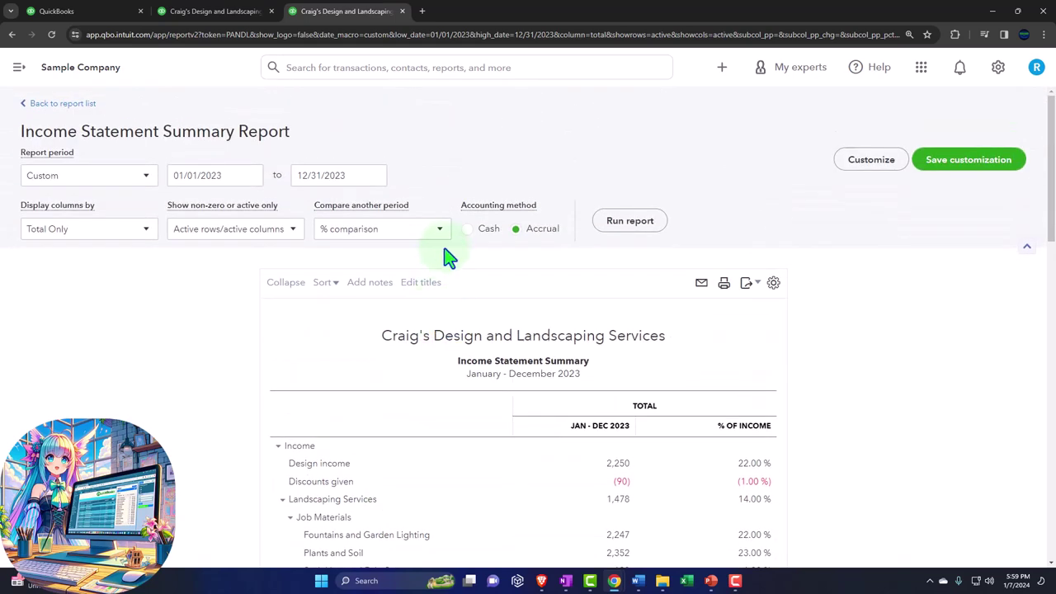
- Change the report title to 'Income Statement Vertical Analysis'
{"action": "left_click", "coordinate": [640, 313]}
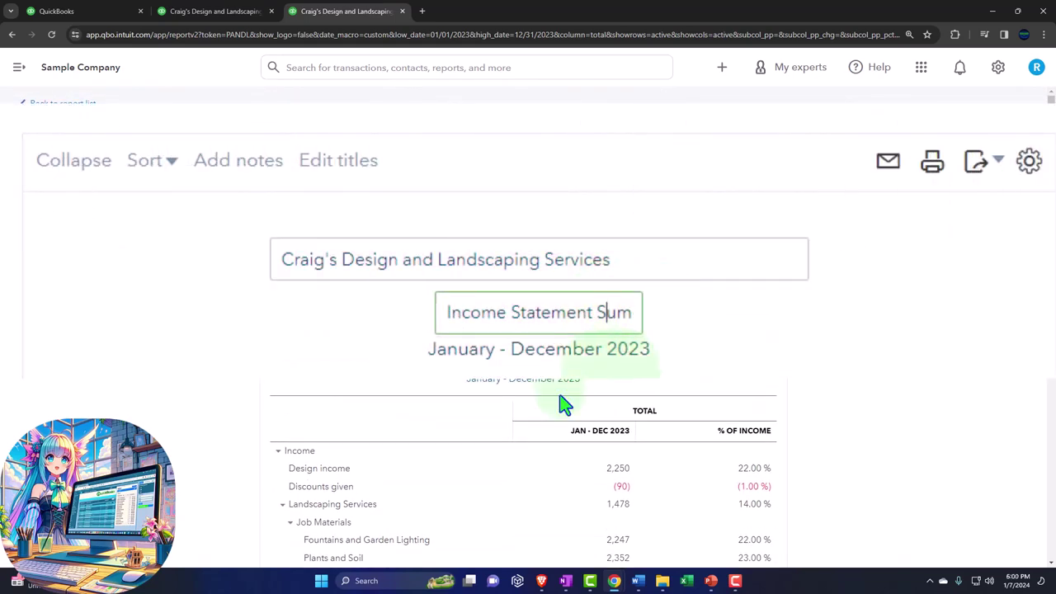
{"action": "key", "text": "End"}
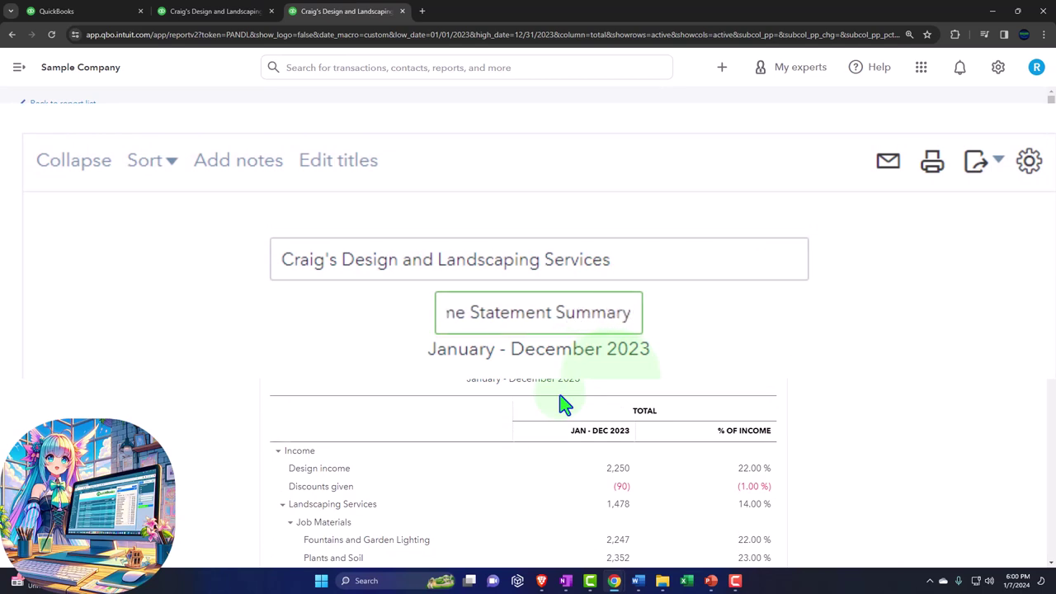
{"action": "key", "text": "BackSpace"}
{"action": "key", "text": "BackSpace"}
{"action": "key", "text": "BackSpace"}
{"action": "key", "text": "BackSpace"}
{"action": "key", "text": "BackSpace"}
{"action": "type", "text": "Vertical Anay"}
{"action": "key", "text": "BackSpace"}
{"action": "type", "text": "lysis"}
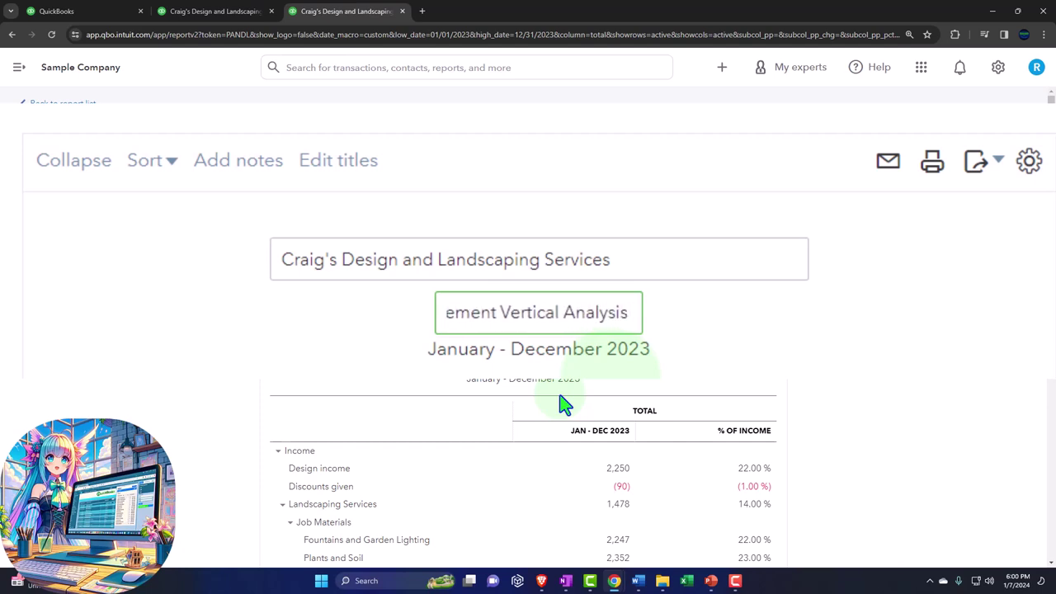
{"action": "key", "text": "shift+Left"}
{"action": "key", "text": "shift+Left"}
{"action": "key", "text": "shift+Left"}
{"action": "key", "text": "shift+Left"}
{"action": "key", "text": "shift+Left"}
{"action": "key", "text": "shift+Left"}
{"action": "key", "text": "shift+Left"}
{"action": "key", "text": "shift+Left"}
{"action": "key", "text": "shift+Left"}
{"action": "key", "text": "shift+Left"}
{"action": "key", "text": "shift+Left"}
{"action": "key", "text": "shift+Left"}
{"action": "key", "text": "shift+Left"}
{"action": "key", "text": "shift+Left"}
{"action": "key", "text": "shift+Left"}
{"action": "key", "text": "shift+Left"}
{"action": "key", "text": "shift+Left"}
{"action": "key", "text": "shift+Left"}
{"action": "key", "text": "shift+Left"}
{"action": "key", "text": "shift+Left"}
{"action": "key", "text": "ctrl+c"}
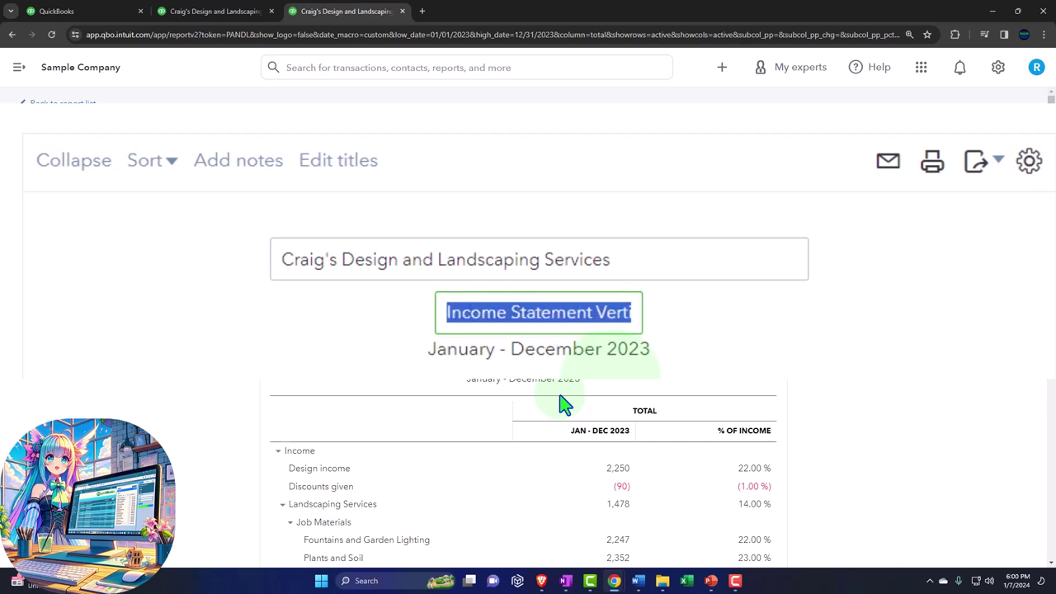
{"action": "left_click", "coordinate": [896, 365]}
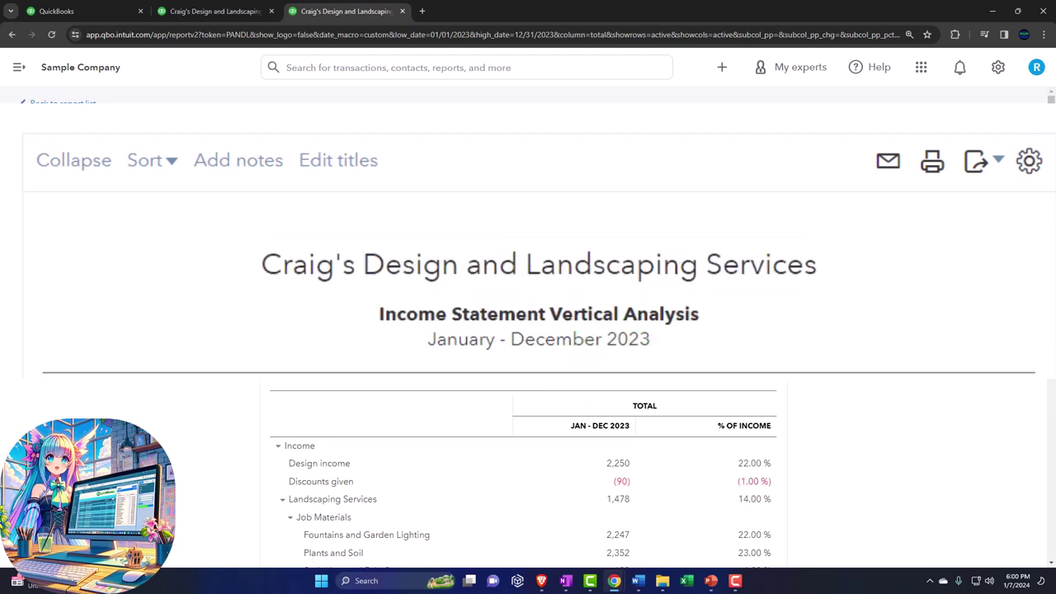
- Save the custom report as '5. Income Statement Vertical Analysis' in Month End Reports
{"action": "left_click", "coordinate": [945, 168]}
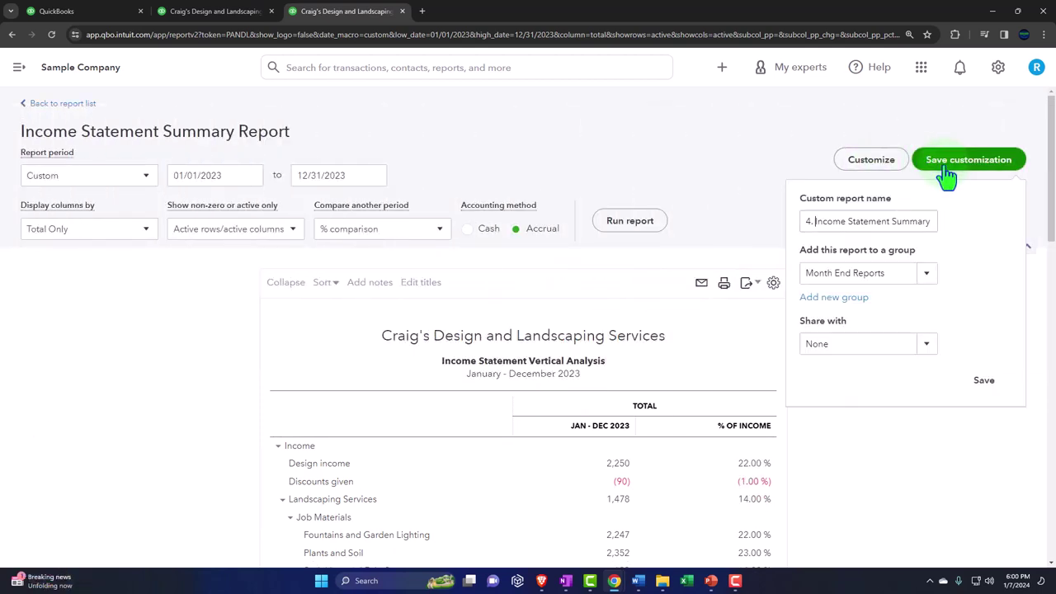
{"action": "left_click_drag", "start_coordinate": [807, 221], "coordinate": [977, 227]}
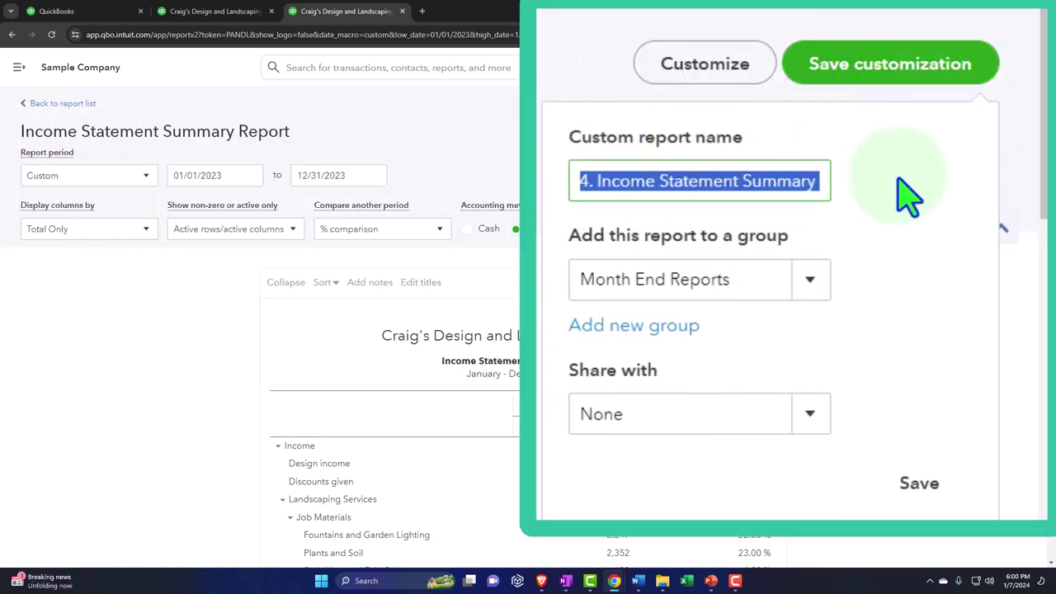
{"action": "key", "text": "ctrl+v"}
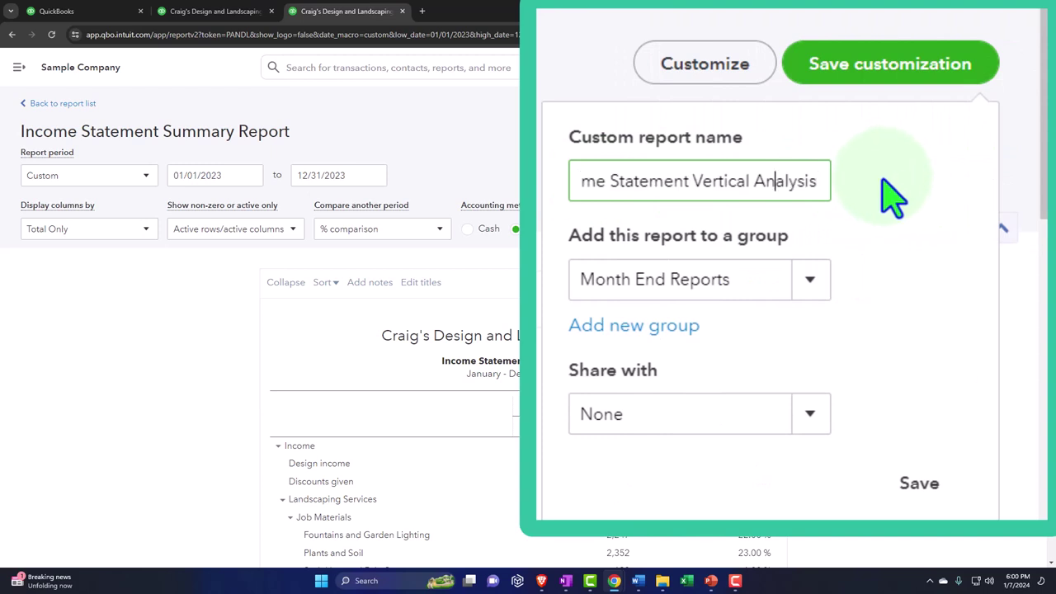
{"action": "key", "text": "Left"}
{"action": "key", "text": "Left"}
{"action": "key", "text": "Left"}
{"action": "key", "text": "Left"}
{"action": "key", "text": "Left"}
{"action": "key", "text": "Left"}
{"action": "key", "text": "Left"}
{"action": "key", "text": "Left"}
{"action": "key", "text": "Left"}
{"action": "key", "text": "Left"}
{"action": "type", "text": "5."}
{"action": "left_click", "coordinate": [986, 385]}
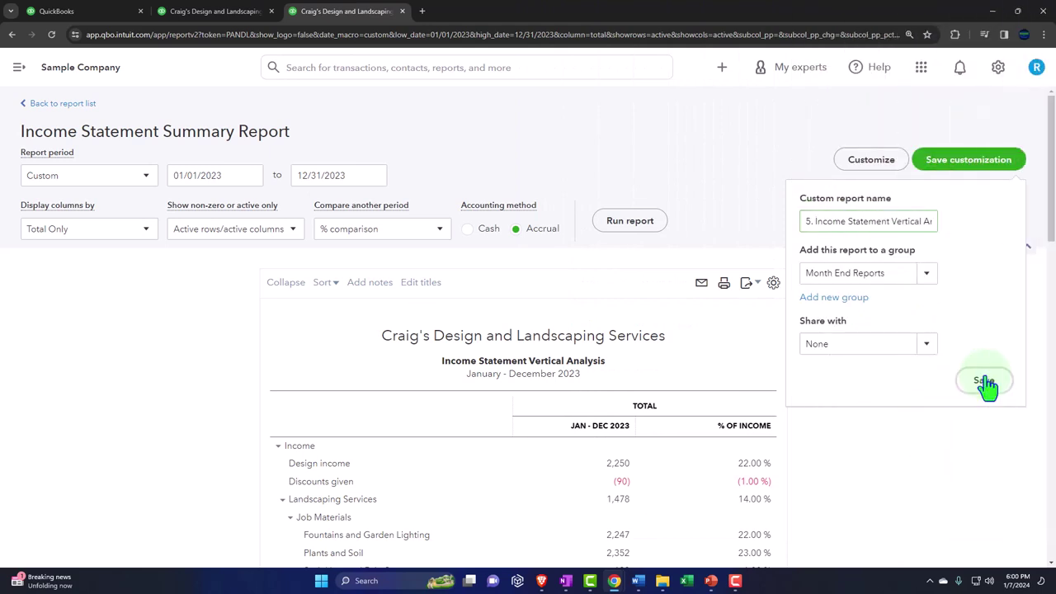
- Reload the custom reports list to find '5. Income Statement Vertical Analysis', then return to it
{"action": "scroll", "coordinate": [495, 330], "scroll_direction": "down", "scroll_amount": 2}
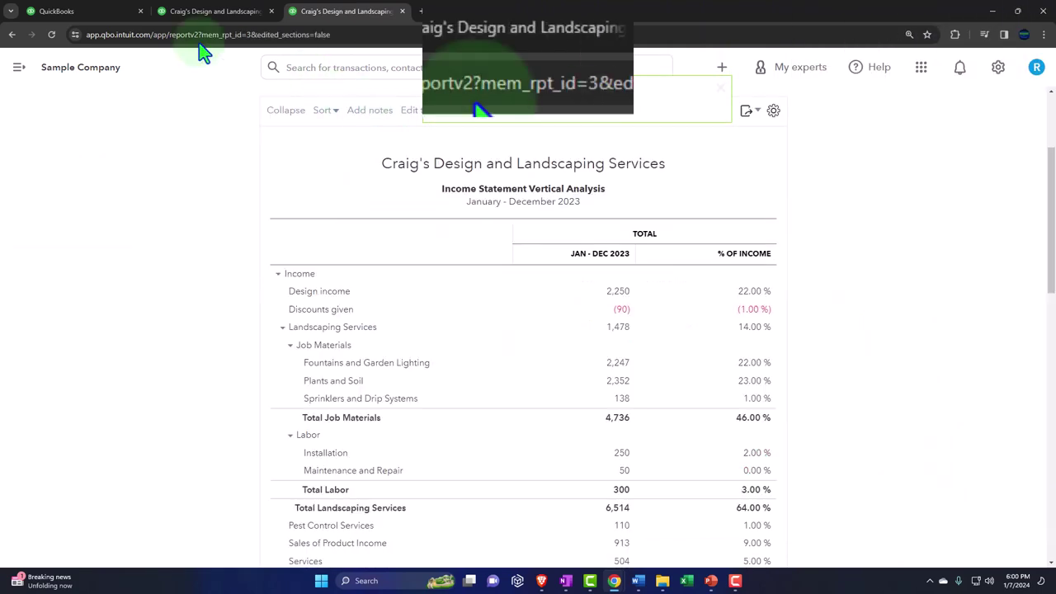
{"action": "left_click", "coordinate": [105, 11]}
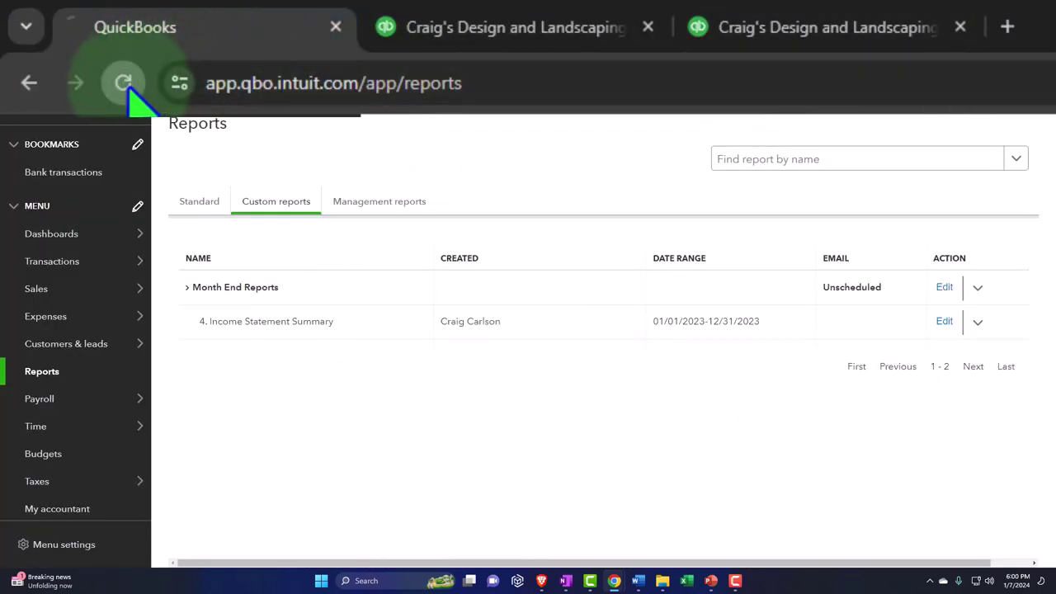
{"action": "left_click", "coordinate": [125, 84]}
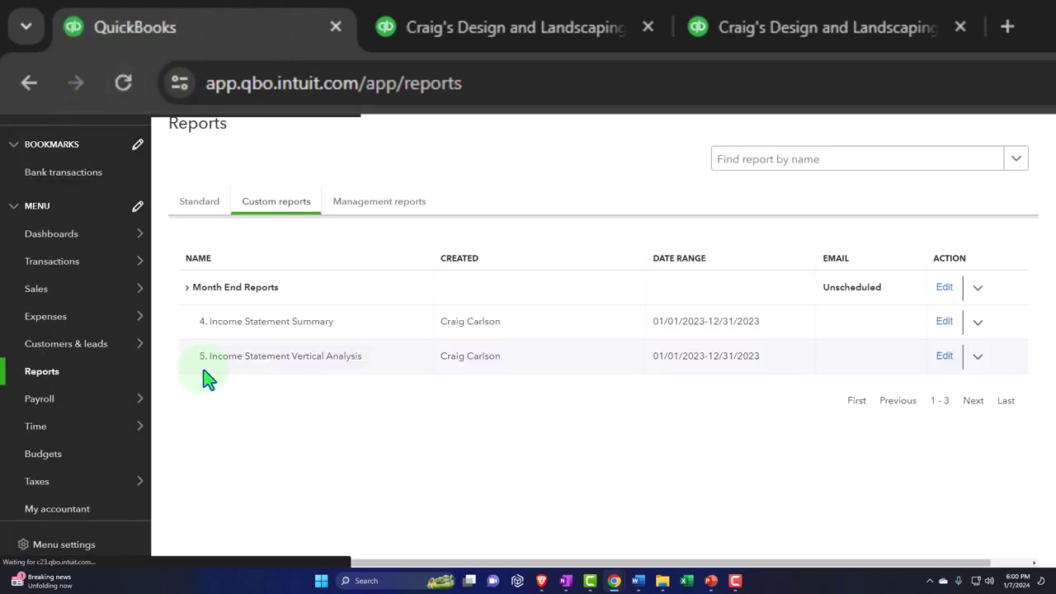
{"action": "left_click", "coordinate": [827, 33]}
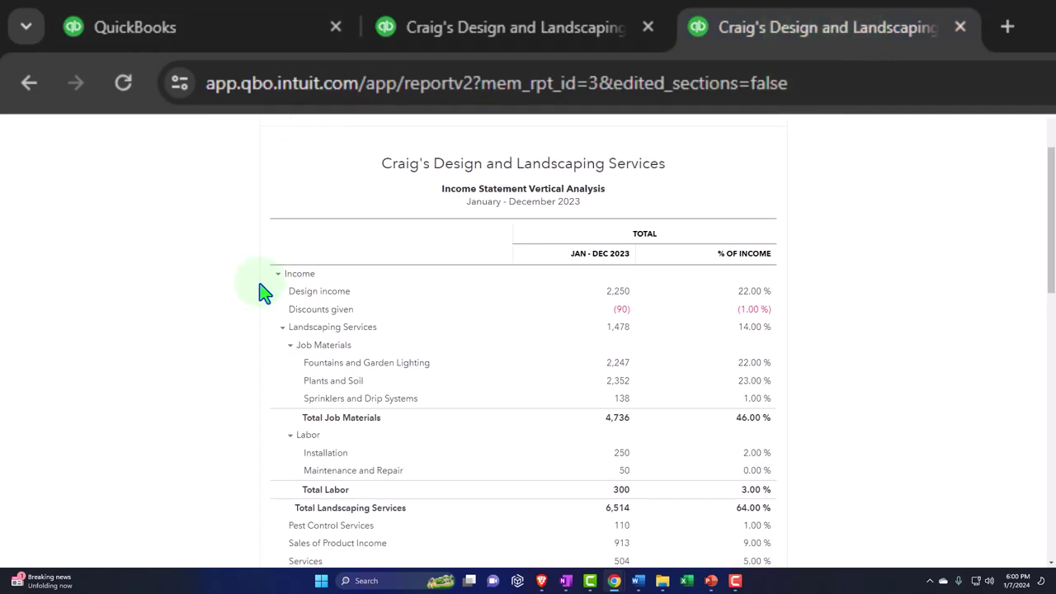
{"action": "scroll", "coordinate": [264, 293], "scroll_direction": "up", "scroll_amount": 2}
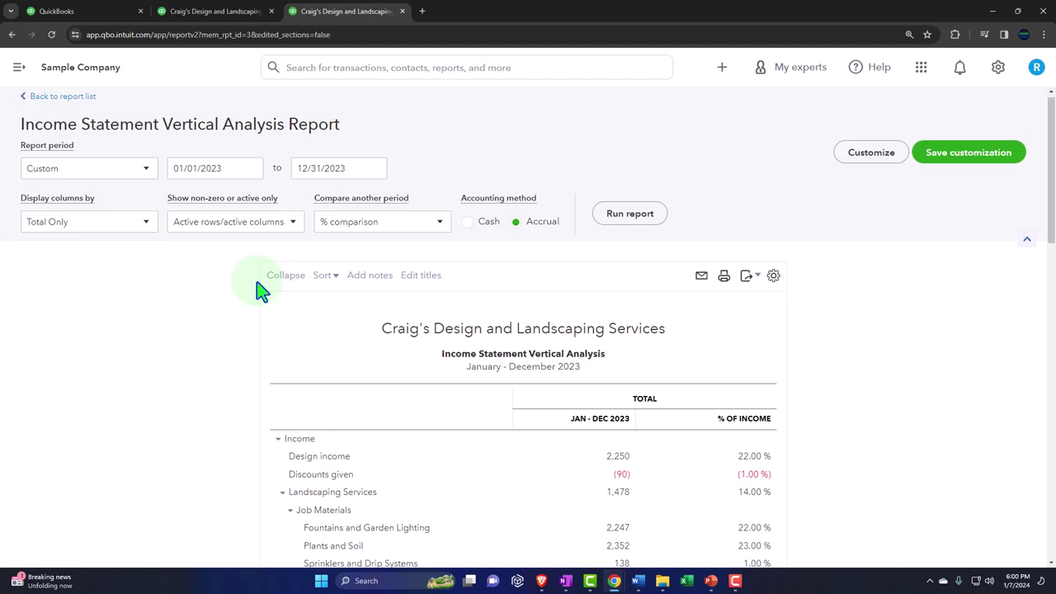
- Remove the % of Income comparison column and rerun the report
{"action": "left_click", "coordinate": [429, 238]}
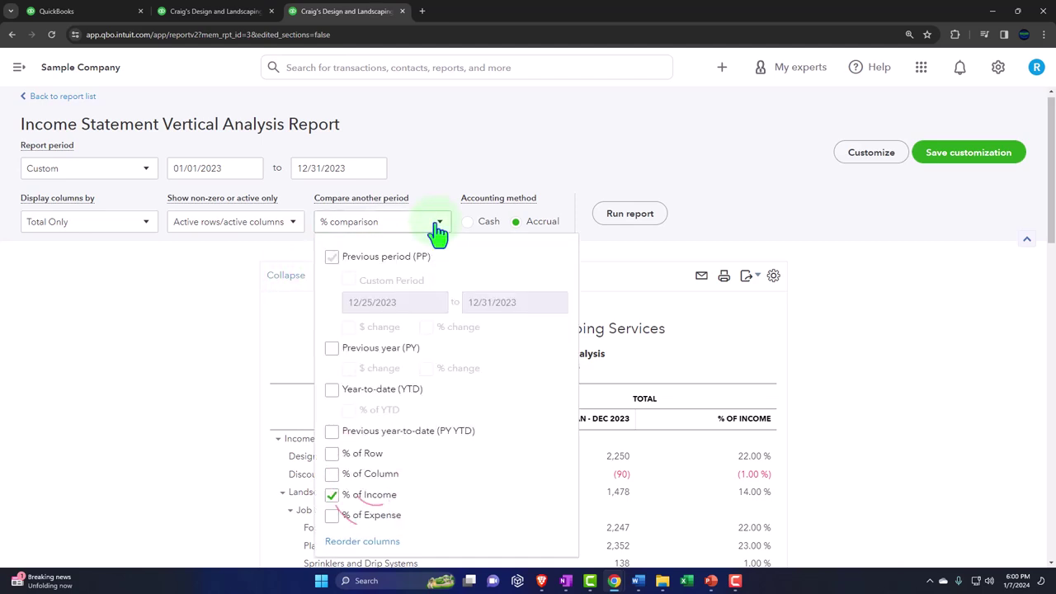
{"action": "left_click", "coordinate": [373, 477]}
{"action": "left_click", "coordinate": [335, 495]}
{"action": "scroll", "coordinate": [165, 424], "scroll_direction": "down", "scroll_amount": 1}
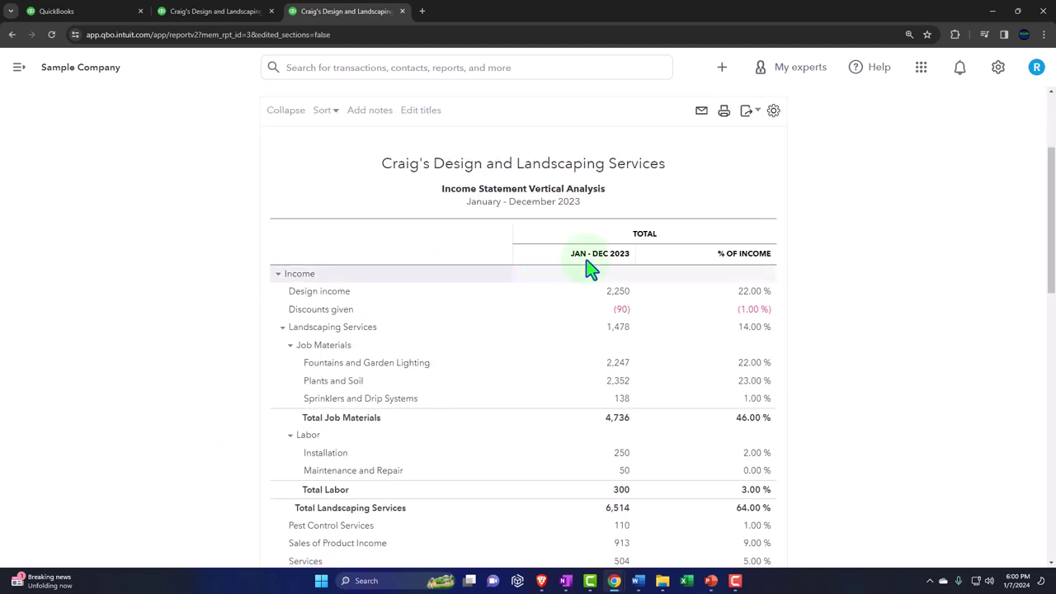
{"action": "left_click", "coordinate": [630, 158]}
{"action": "scroll", "coordinate": [594, 186], "scroll_direction": "down", "scroll_amount": 3}
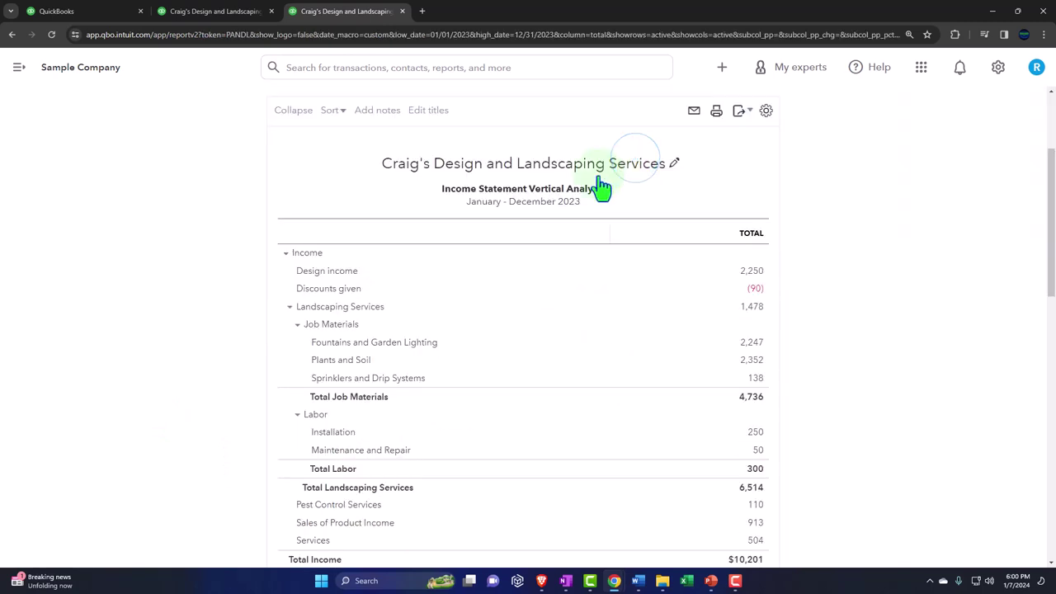
{"action": "scroll", "coordinate": [231, 386], "scroll_direction": "up", "scroll_amount": 2}
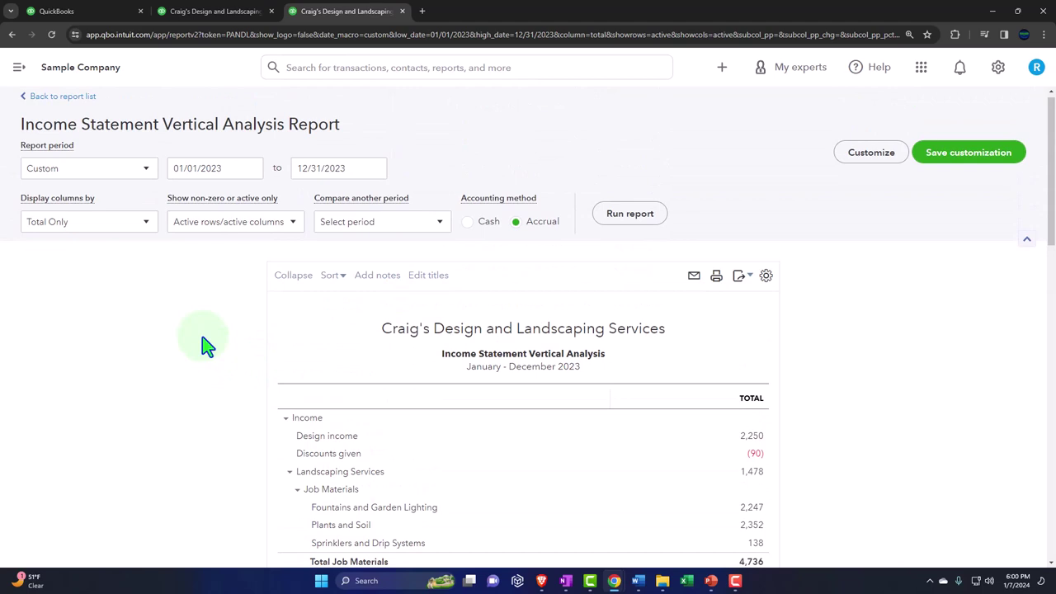
- Display the report columns by Quarters and rerun it
{"action": "left_click", "coordinate": [146, 224]}
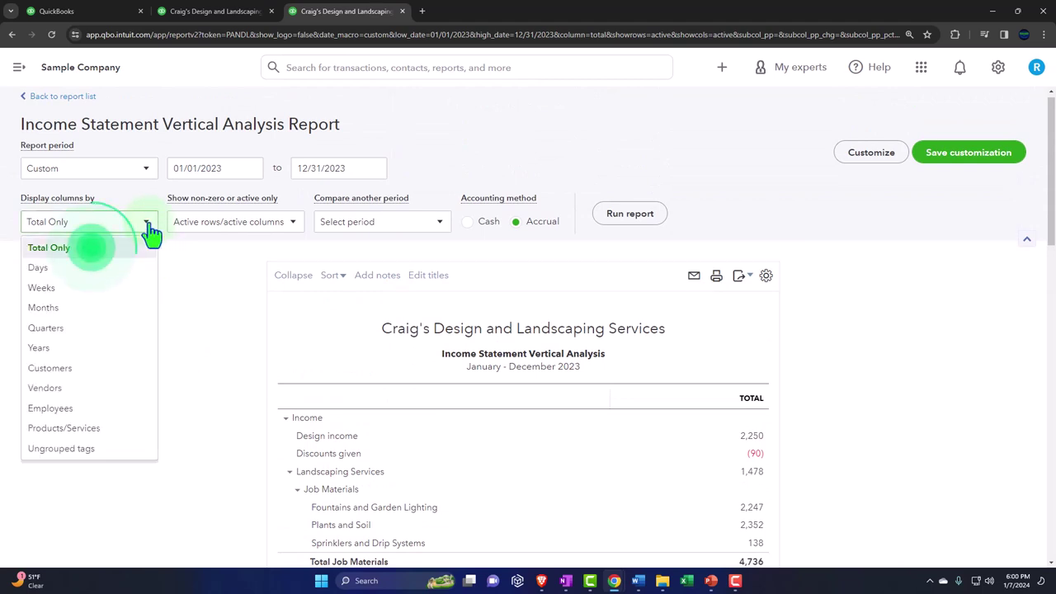
{"action": "left_click", "coordinate": [99, 330]}
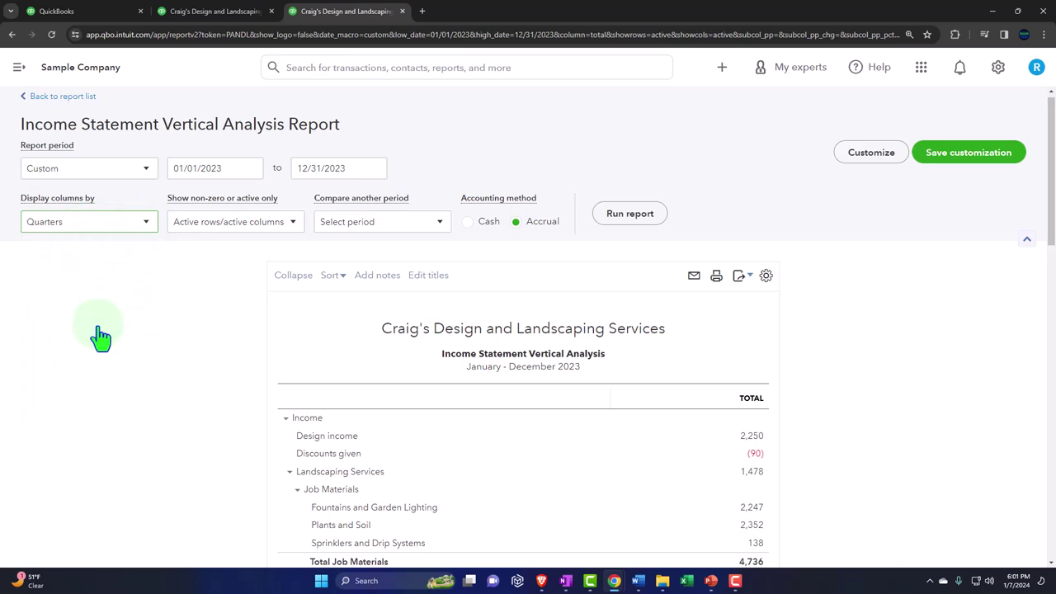
{"action": "left_click", "coordinate": [615, 222]}
{"action": "scroll", "coordinate": [615, 223], "scroll_direction": "down", "scroll_amount": 2}
{"action": "left_click", "coordinate": [637, 207]}
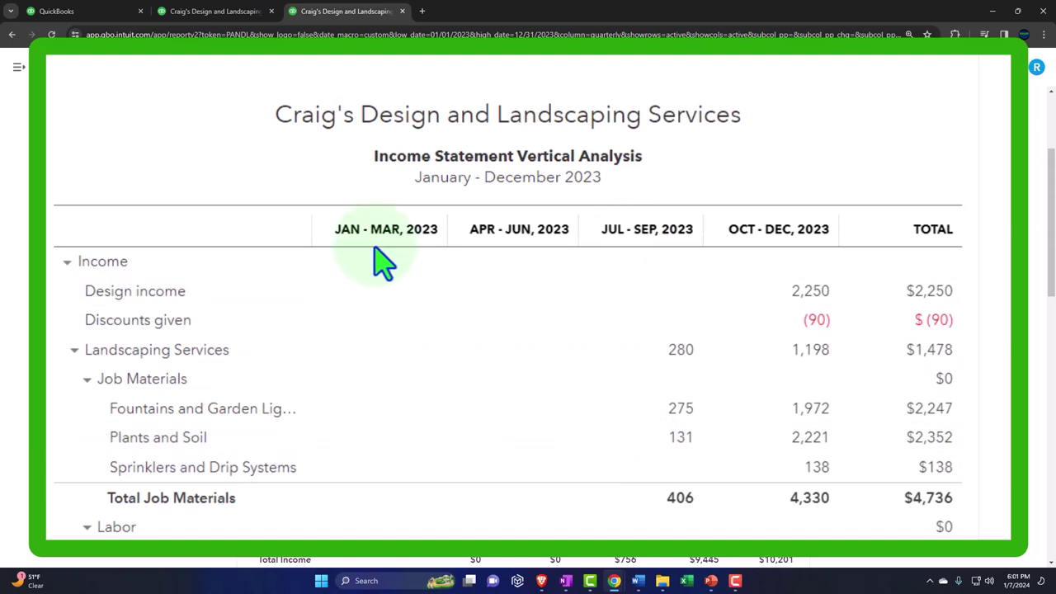
- Change the report subtitle to 'Income Statement by Qt'
{"action": "left_click", "coordinate": [535, 161]}
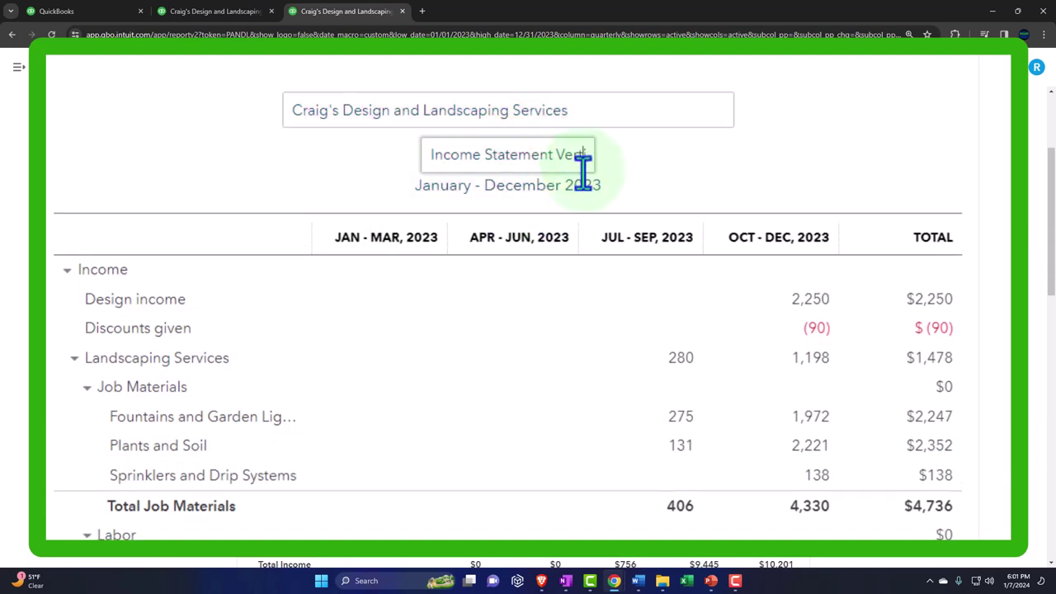
{"action": "type", "text": "cal Analysis"}
{"action": "key", "text": "BackSpace"}
{"action": "key", "text": "BackSpace"}
{"action": "key", "text": "BackSpace"}
{"action": "key", "text": "BackSpace"}
{"action": "key", "text": "BackSpace"}
{"action": "key", "text": "BackSpace"}
{"action": "key", "text": "BackSpace"}
{"action": "key", "text": "BackSpace"}
{"action": "key", "text": "BackSpace"}
{"action": "key", "text": "BackSpace"}
{"action": "key", "text": "BackSpace"}
{"action": "key", "text": "BackSpace"}
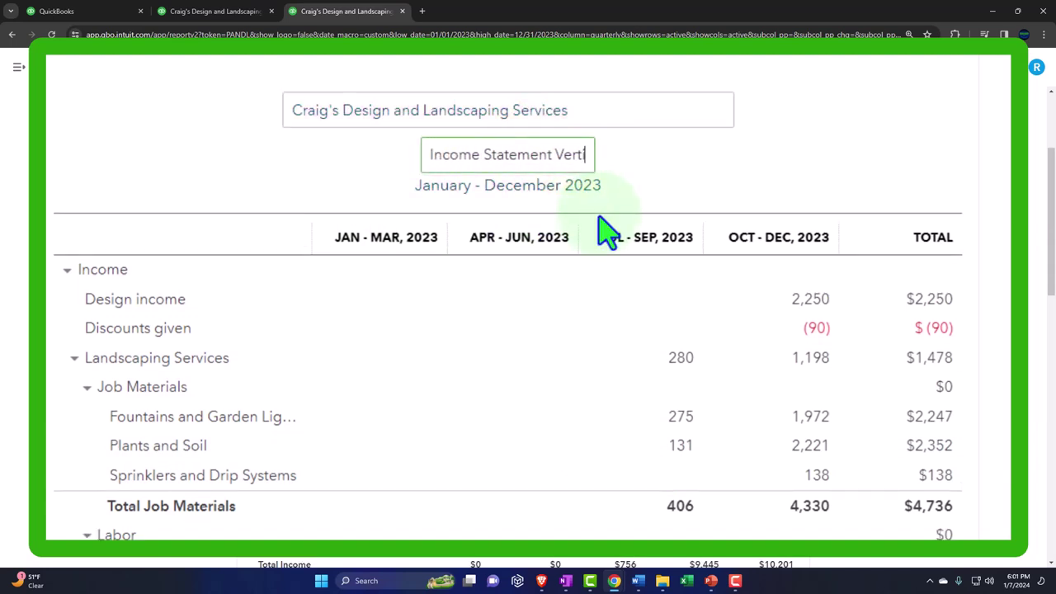
{"action": "type", "text": "by Qt"}
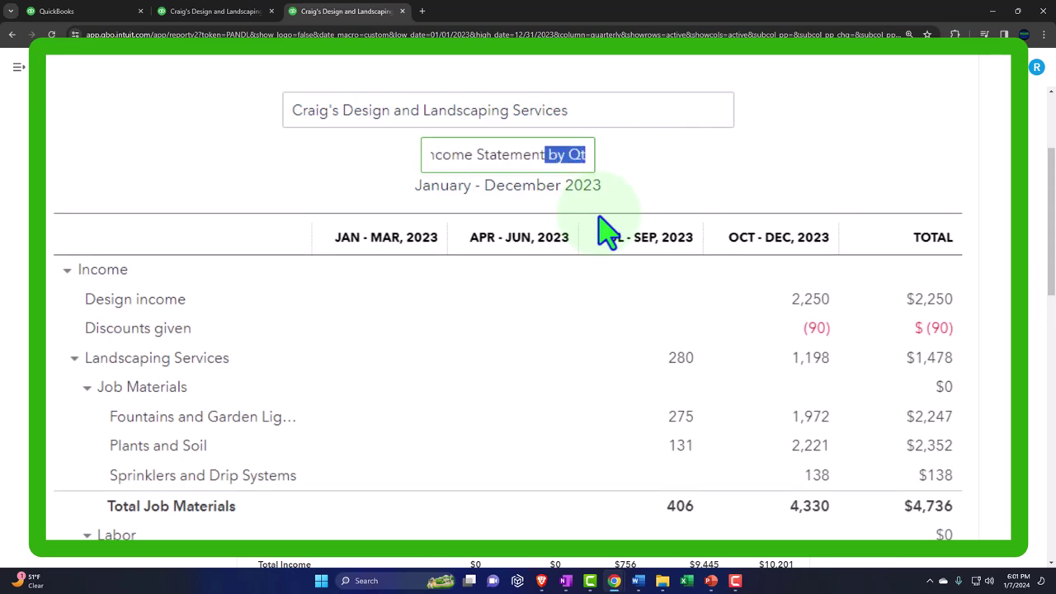
{"action": "key", "text": "shift+Left"}
{"action": "key", "text": "shift+Left"}
{"action": "key", "text": "shift+Left"}
{"action": "key", "text": "shift+Left"}
{"action": "key", "text": "shift+Left"}
{"action": "key", "text": "shift+Left"}
{"action": "key", "text": "shift+Left"}
{"action": "key", "text": "shift+Left"}
{"action": "key", "text": "shift+Left"}
{"action": "key", "text": "shift+Left"}
{"action": "key", "text": "shift+Left"}
{"action": "key", "text": "shift+Left"}
{"action": "key", "text": "shift+Left"}
{"action": "key", "text": "shift+Left"}
{"action": "key", "text": "shift+Left"}
{"action": "key", "text": "ctrl+c"}
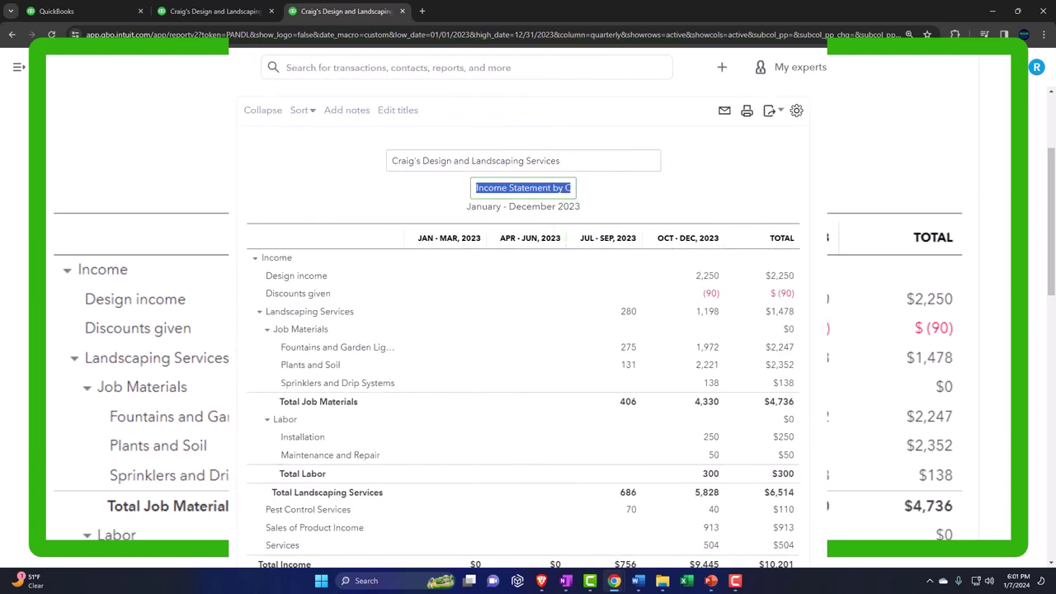
{"action": "left_click", "coordinate": [915, 232]}
{"action": "scroll", "coordinate": [916, 233], "scroll_direction": "up", "scroll_amount": 2}
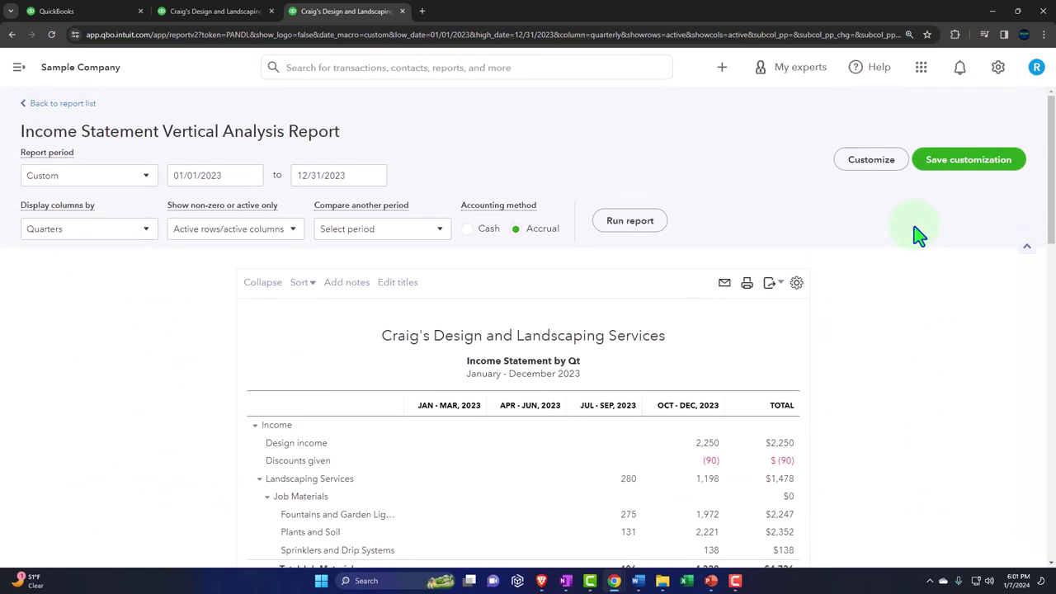
- Save it as '6. Income Statement by Qt' in Month End Reports and confirm it in the custom list
{"action": "left_click", "coordinate": [938, 176]}
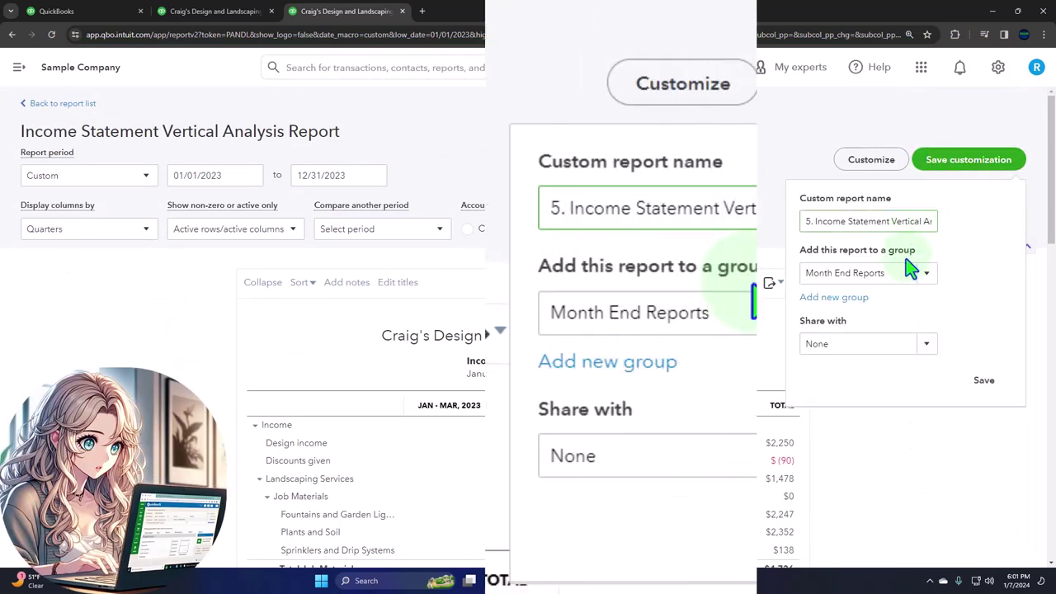
{"action": "left_click_drag", "start_coordinate": [543, 217], "coordinate": [896, 231]}
{"action": "key", "text": "ctrl+v"}
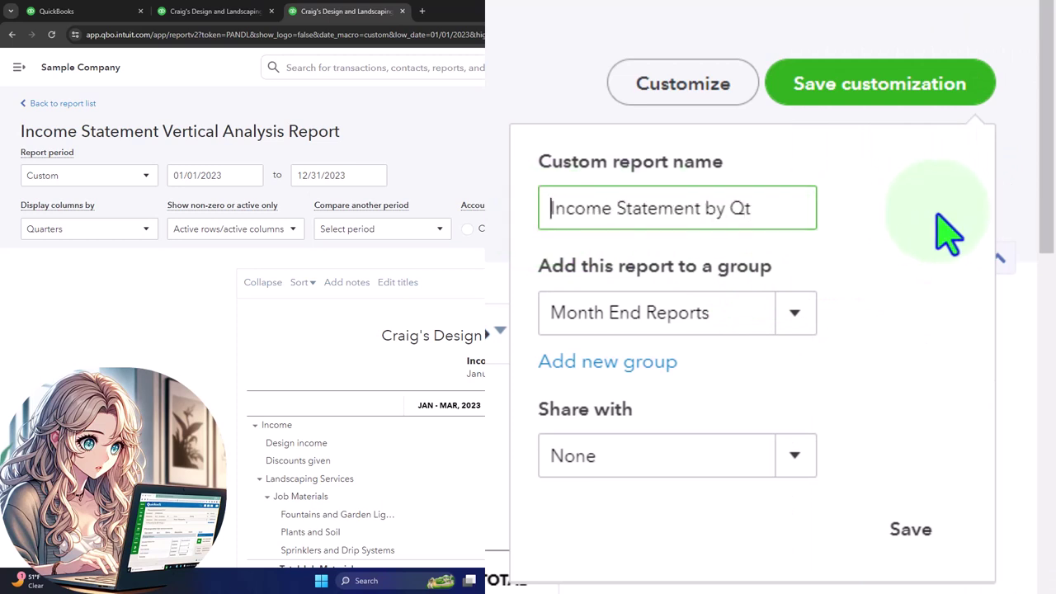
{"action": "type", "text": "6.0"}
{"action": "key", "text": "BackSpace"}
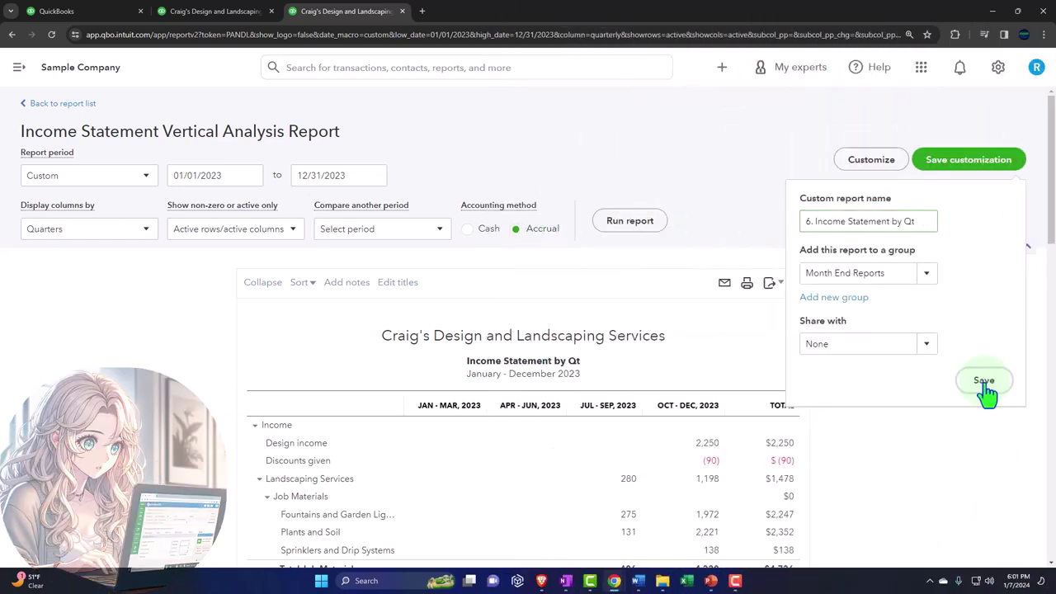
{"action": "left_click", "coordinate": [985, 382]}
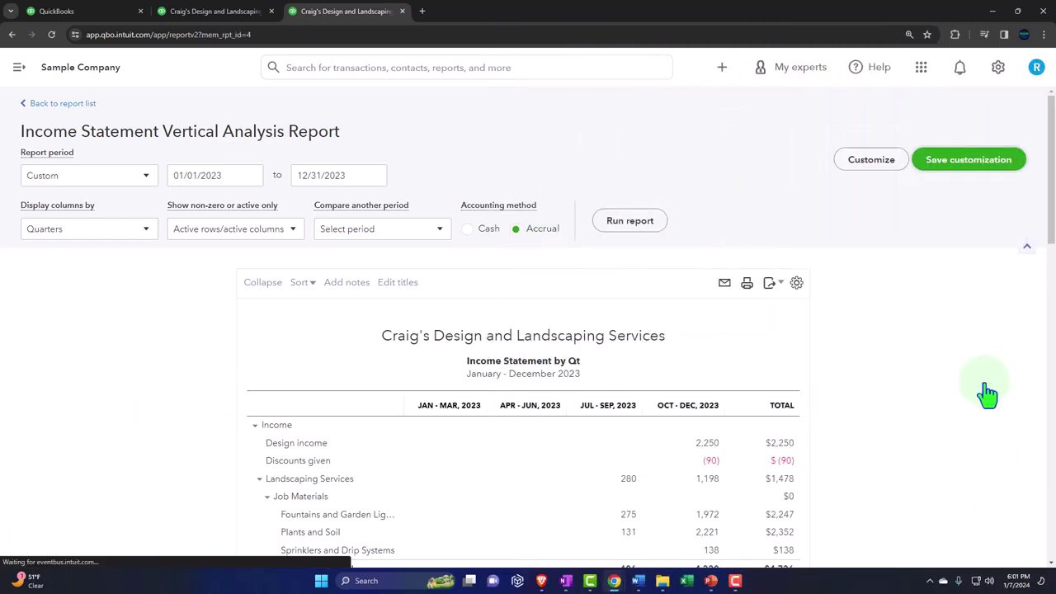
{"action": "scroll", "coordinate": [537, 247], "scroll_direction": "down", "scroll_amount": 2}
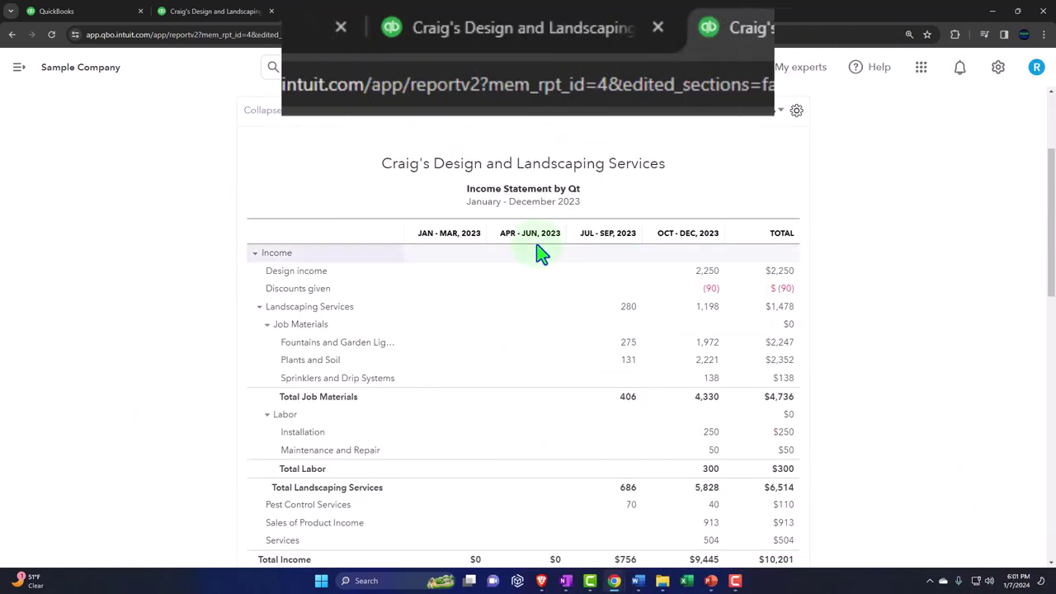
{"action": "left_click", "coordinate": [283, 33]}
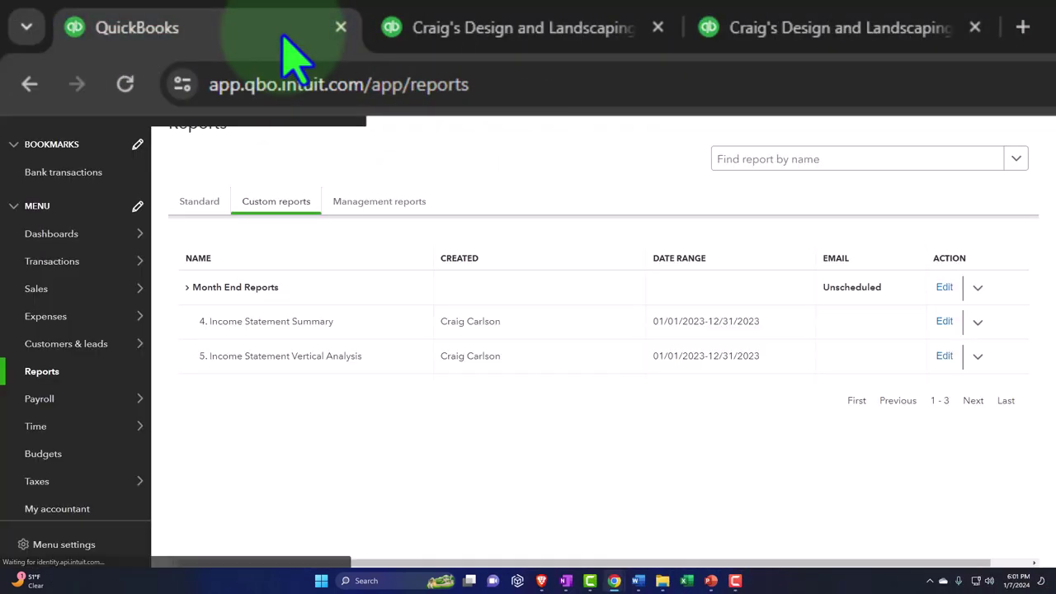
{"action": "left_click", "coordinate": [125, 85]}
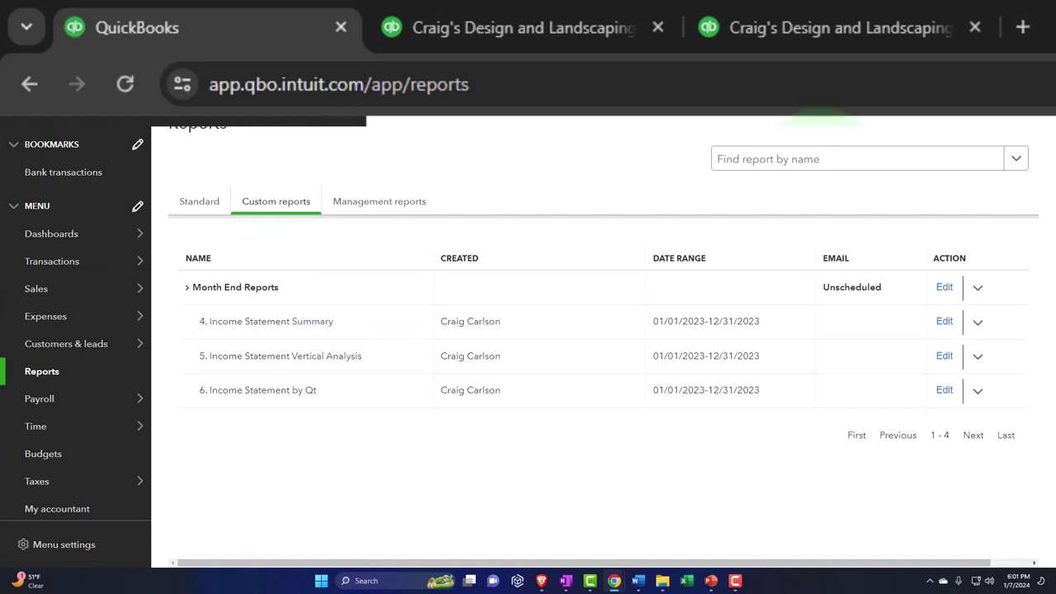
{"action": "left_click", "coordinate": [807, 34]}
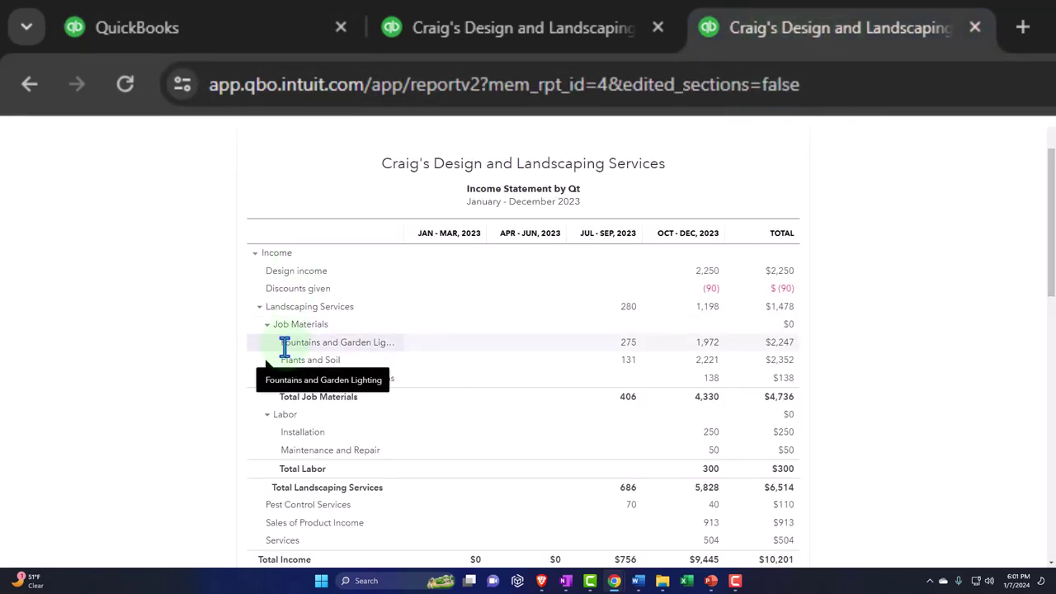
- Switch Display columns to Total Only and rerun the report
{"action": "left_click", "coordinate": [149, 234]}
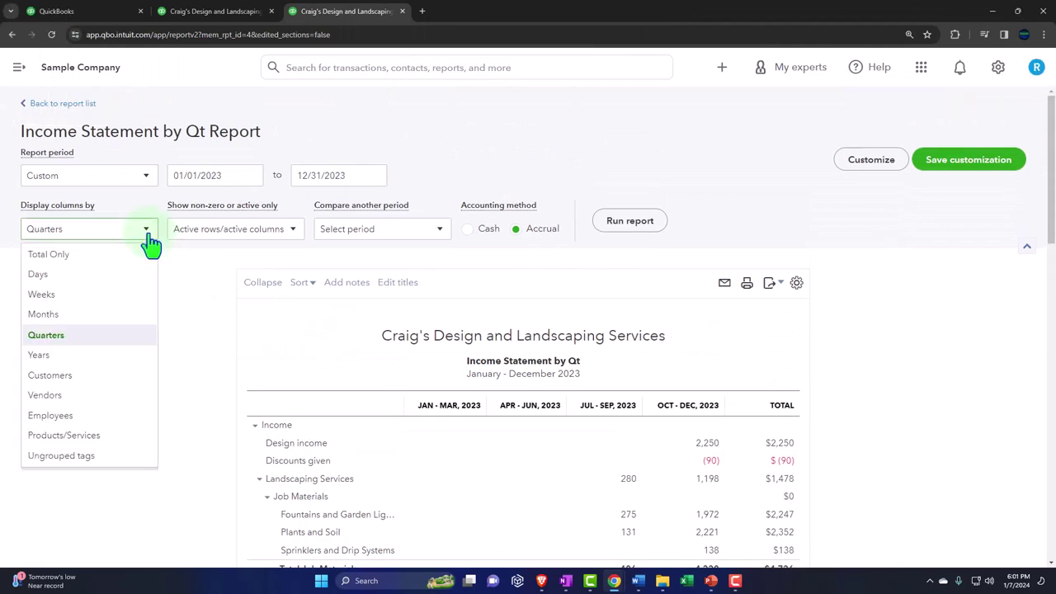
{"action": "left_click", "coordinate": [104, 254]}
{"action": "left_click", "coordinate": [627, 222]}
{"action": "scroll", "coordinate": [624, 233], "scroll_direction": "down", "scroll_amount": 2}
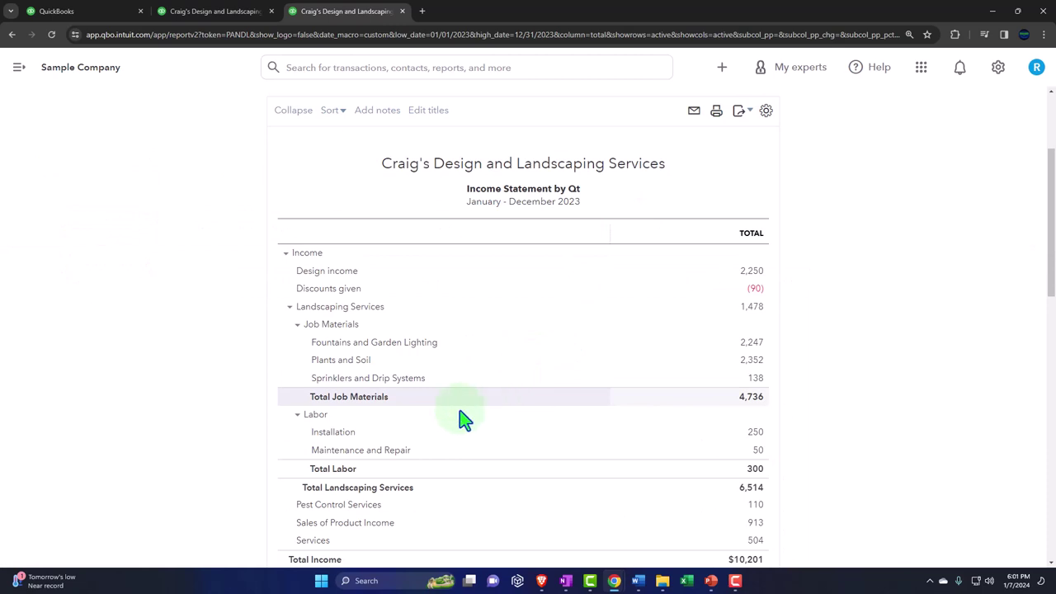
{"action": "scroll", "coordinate": [413, 429], "scroll_direction": "up", "scroll_amount": 2}
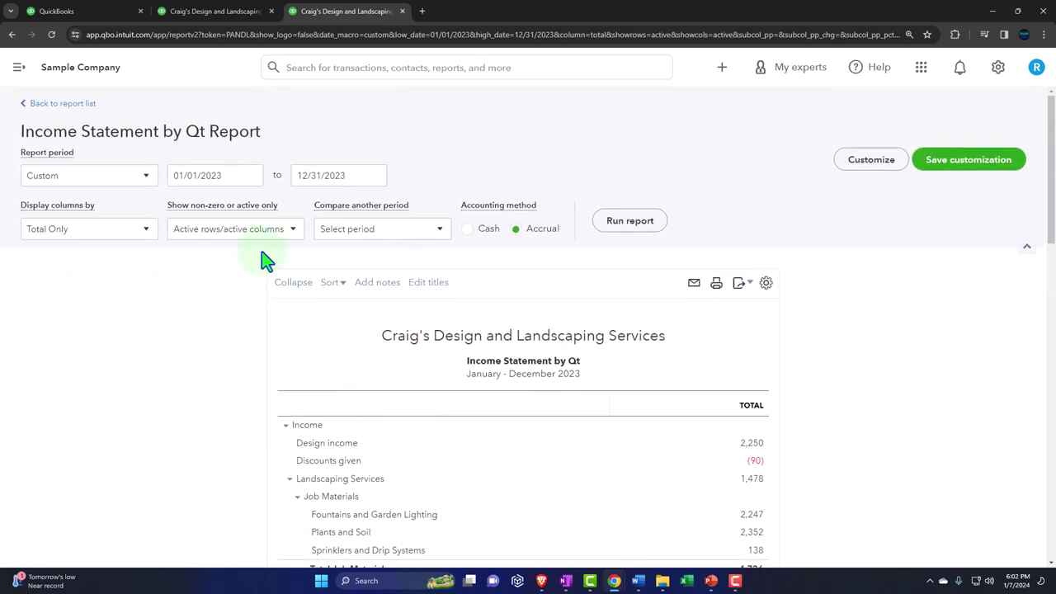
- Set the report period to 12/01/2023–12/31/2023 and rerun it
{"action": "left_click", "coordinate": [229, 176]}
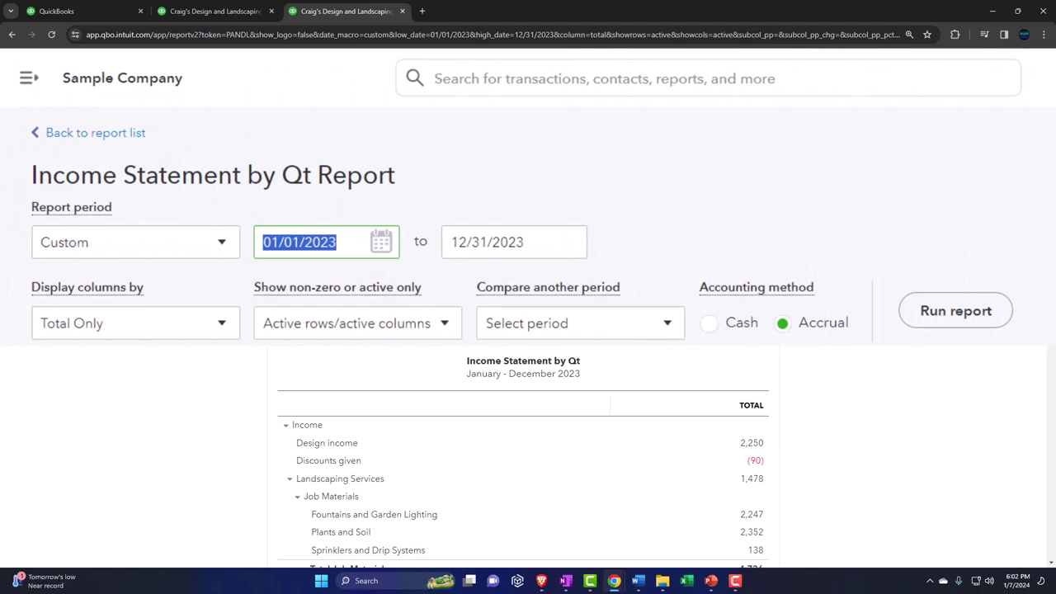
{"action": "type", "text": "110123"}
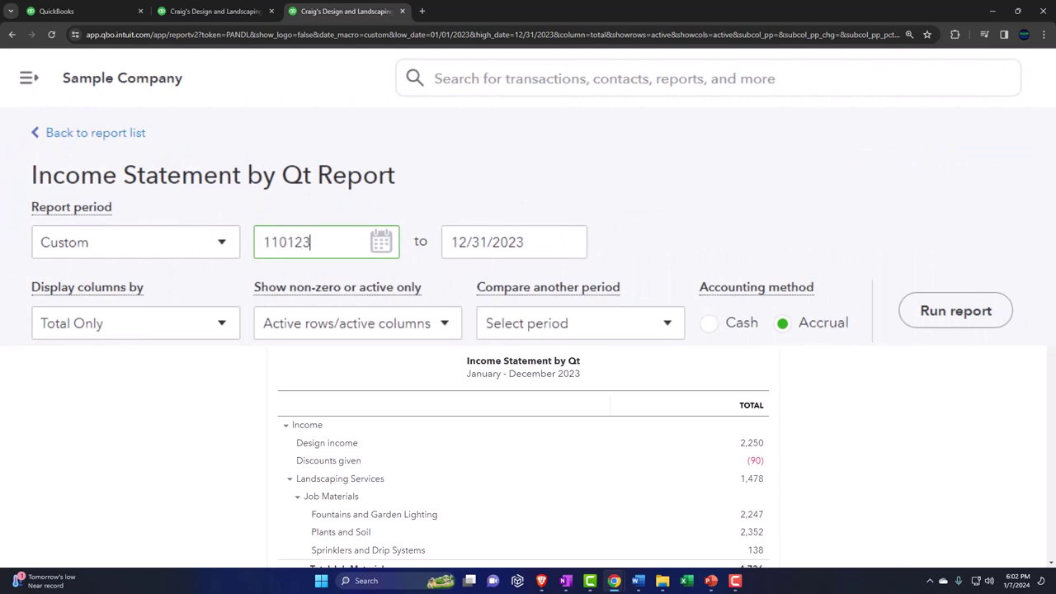
{"action": "key", "text": "Tab"}
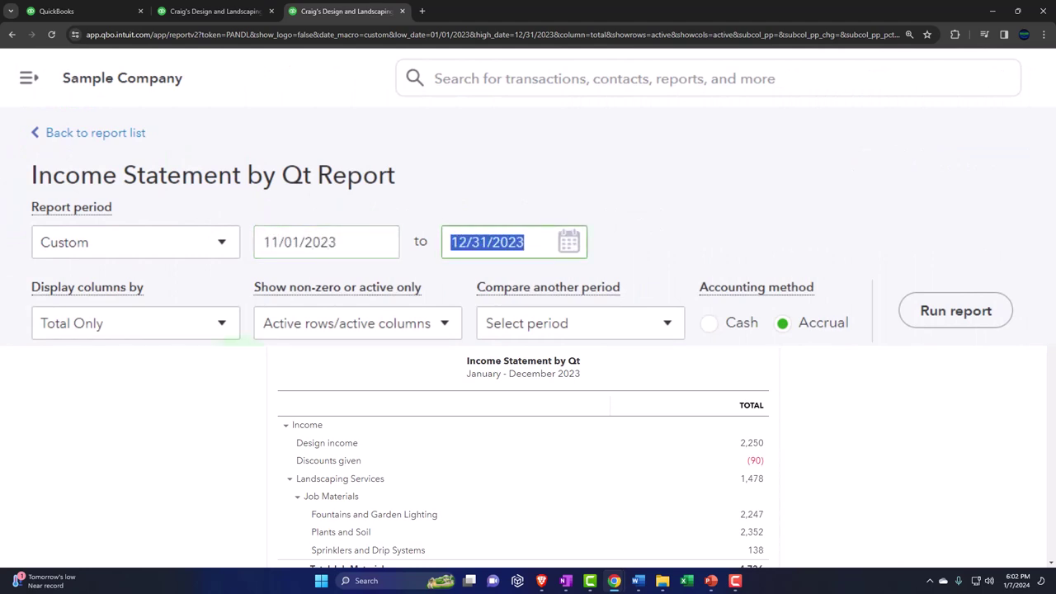
{"action": "left_click", "coordinate": [279, 242]}
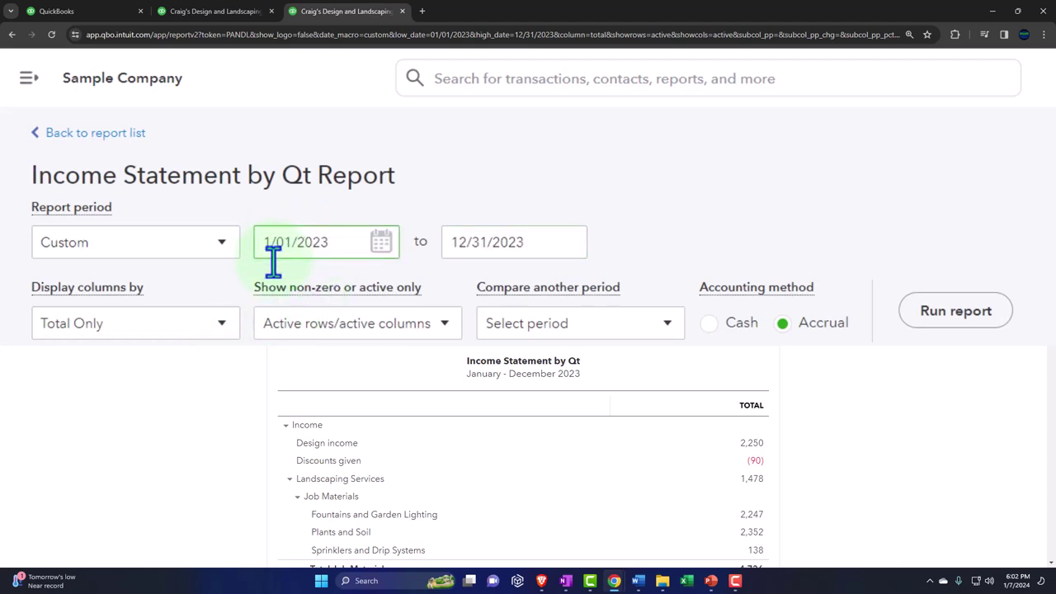
{"action": "key", "text": "Tab"}
{"action": "left_click", "coordinate": [629, 221]}
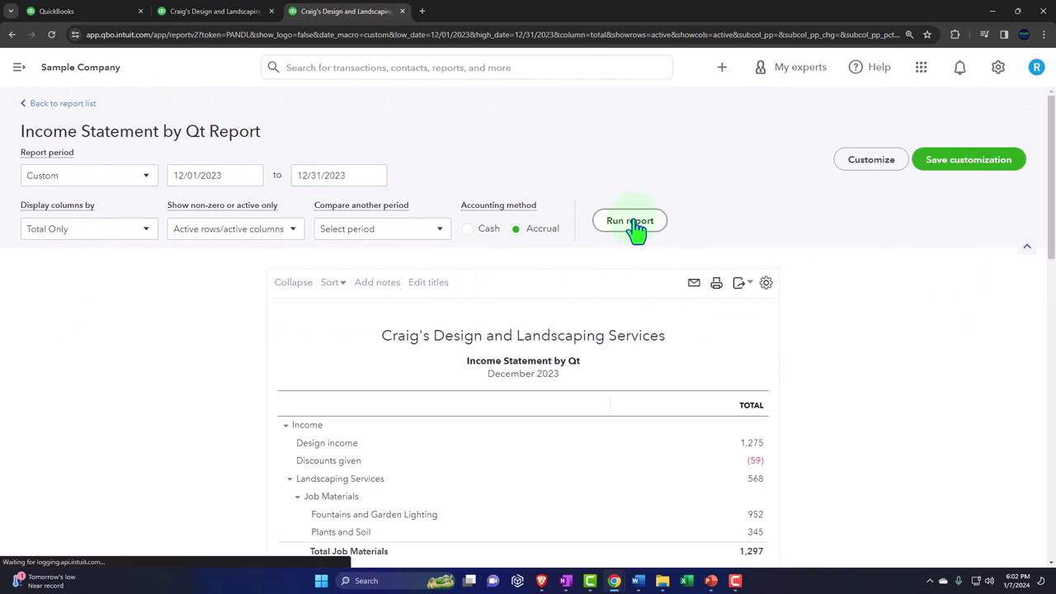
{"action": "scroll", "coordinate": [635, 231], "scroll_direction": "down", "scroll_amount": 2}
{"action": "scroll", "coordinate": [636, 253], "scroll_direction": "up", "scroll_amount": 1}
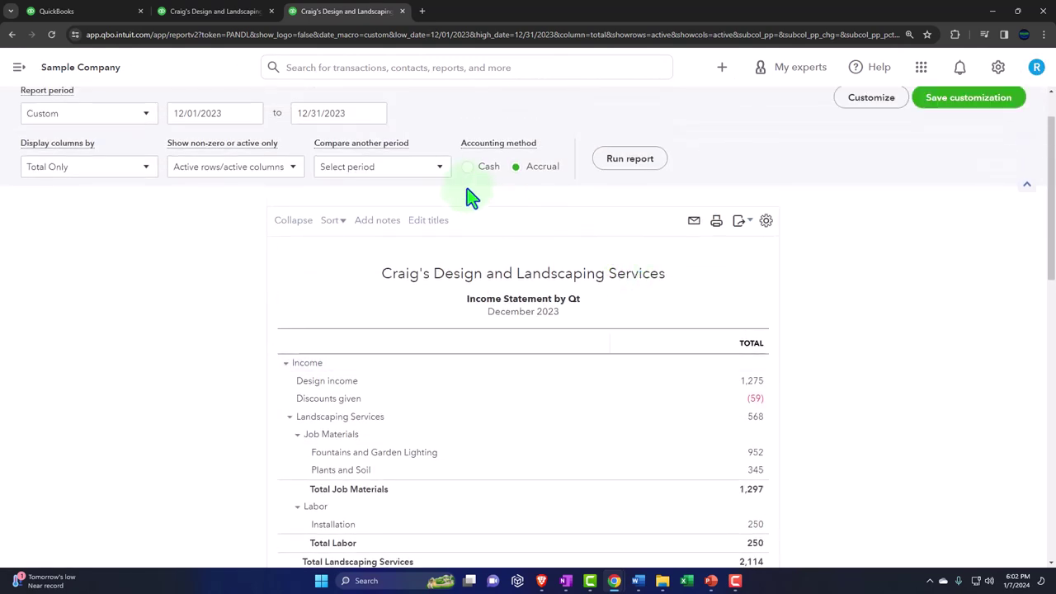
- Compare with the previous period, adding $ change and % change columns, and rerun
{"action": "left_click", "coordinate": [437, 169]}
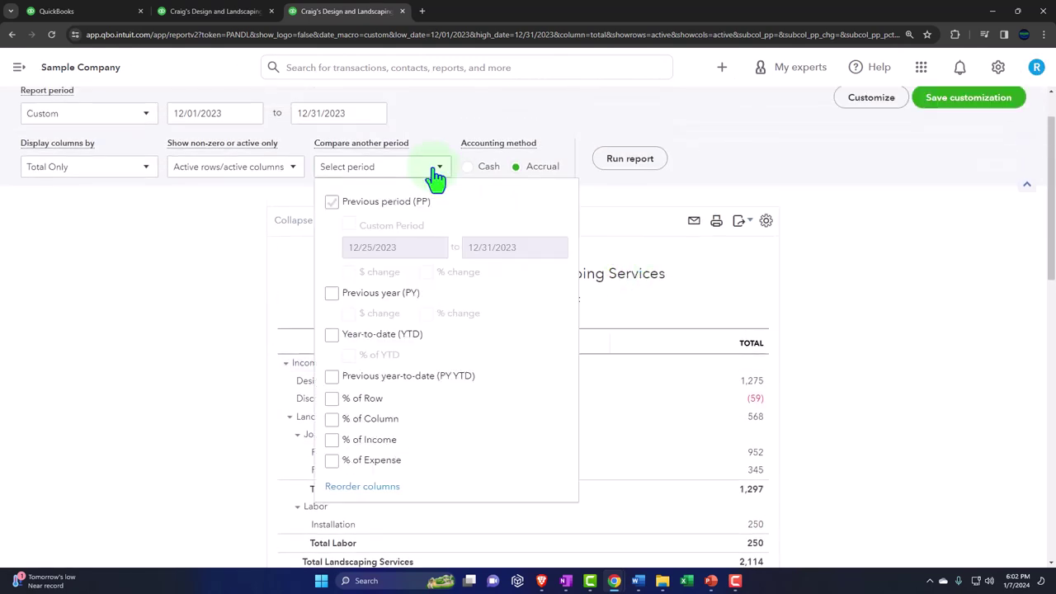
{"action": "left_click", "coordinate": [331, 202]}
{"action": "left_click", "coordinate": [349, 273]}
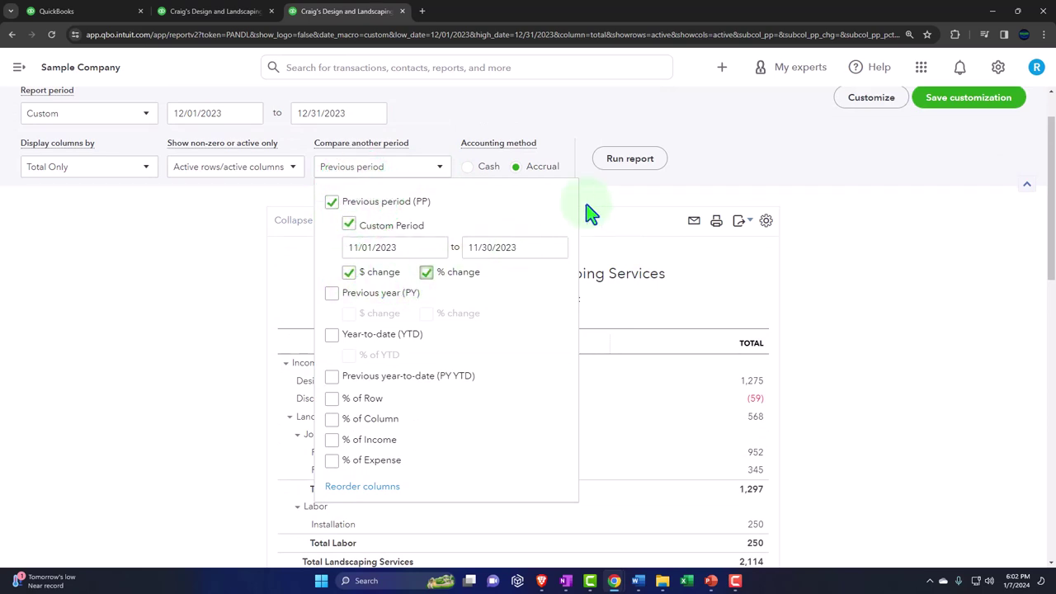
{"action": "scroll", "coordinate": [666, 207], "scroll_direction": "down", "scroll_amount": 1}
{"action": "scroll", "coordinate": [696, 207], "scroll_direction": "up", "scroll_amount": 2}
{"action": "left_click", "coordinate": [620, 216]}
{"action": "scroll", "coordinate": [623, 225], "scroll_direction": "down", "scroll_amount": 2}
{"action": "scroll", "coordinate": [622, 225], "scroll_direction": "up", "scroll_amount": 2}
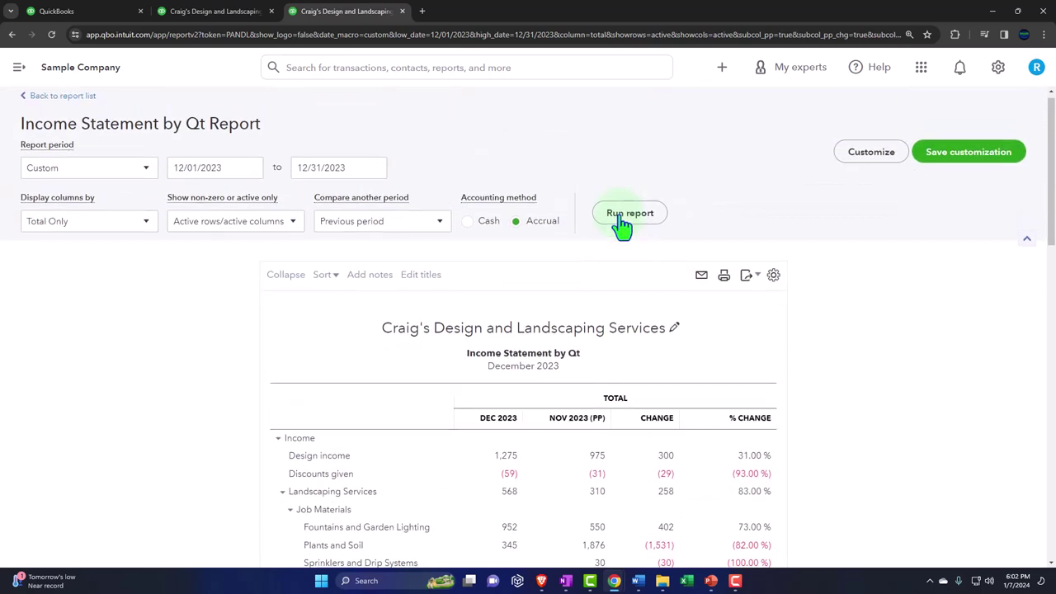
- Correct the report subtitle to read 'Income Statement Horizontal Analysis'
{"action": "left_click", "coordinate": [578, 353]}
{"action": "left_click", "coordinate": [605, 339]}
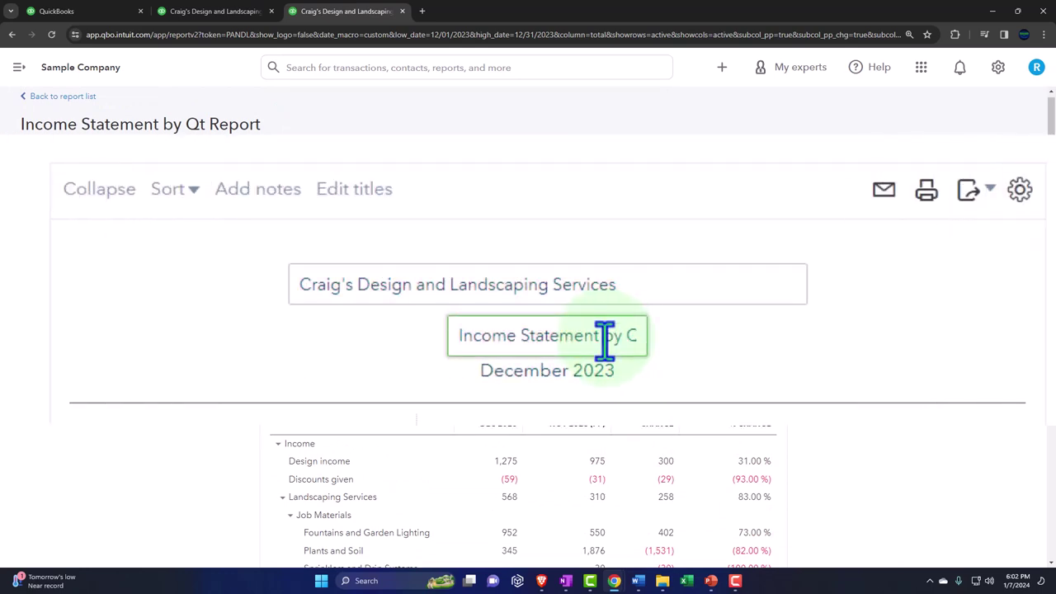
{"action": "key", "text": "Right"}
{"action": "key", "text": "Right"}
{"action": "key", "text": "Right"}
{"action": "key", "text": "Right"}
{"action": "key", "text": "BackSpace"}
{"action": "key", "text": "BackSpace"}
{"action": "type", "text": "Horazontal A"}
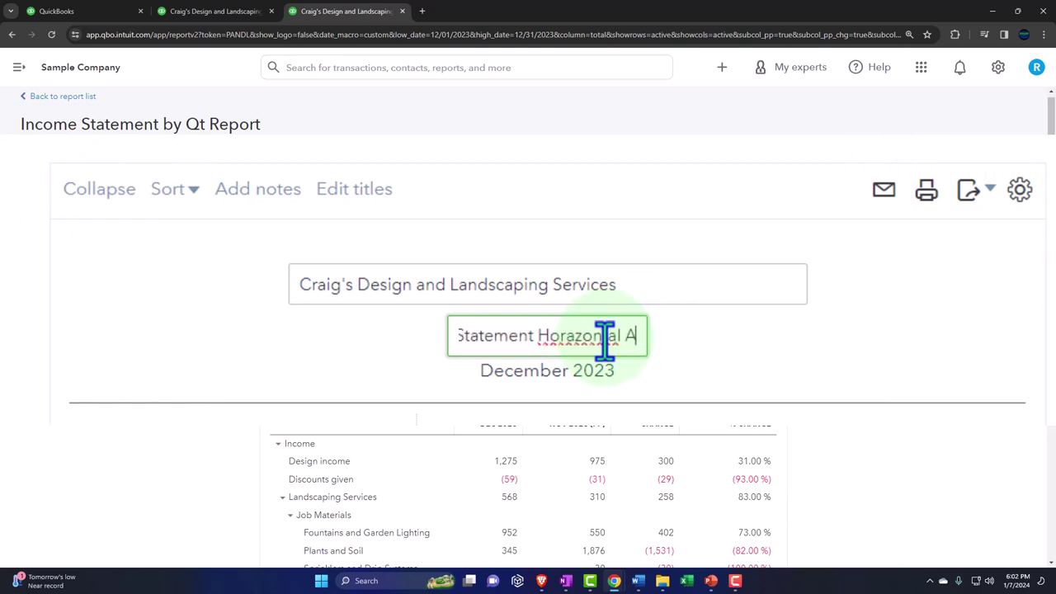
{"action": "type", "text": "nalysiss"}
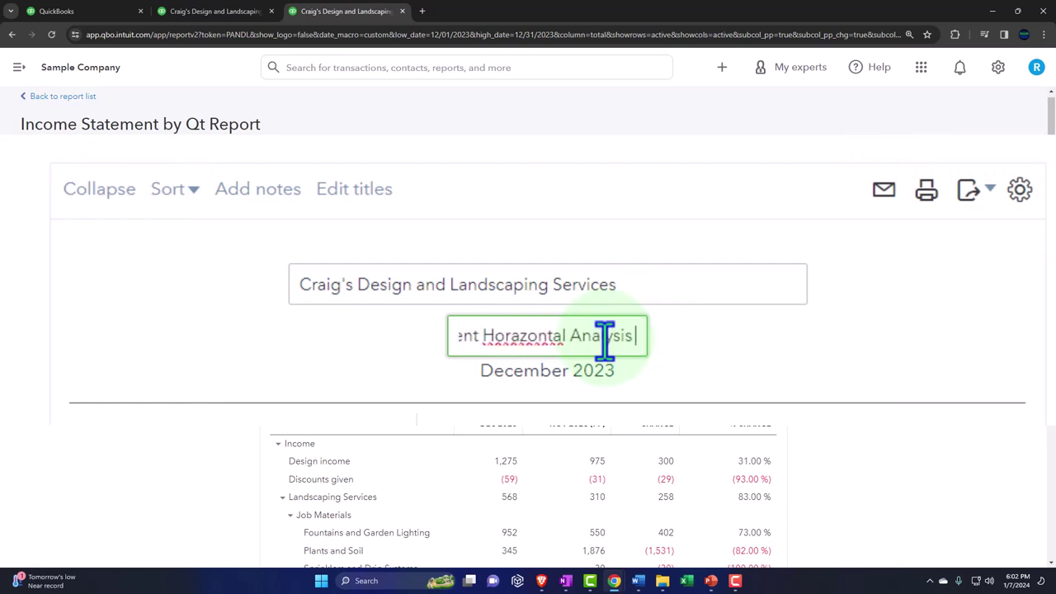
{"action": "right_click", "coordinate": [537, 335]}
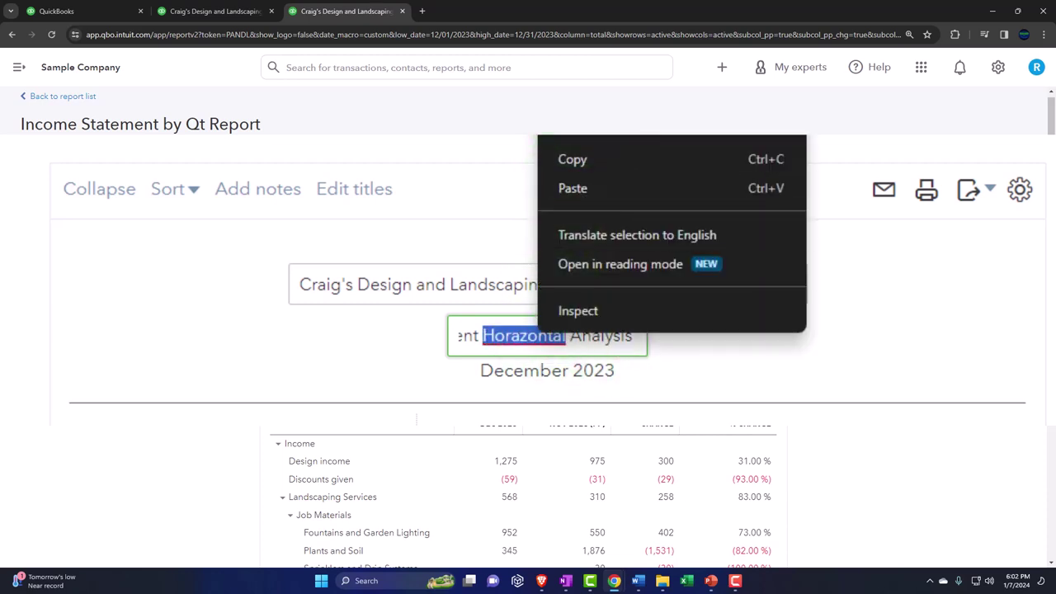
{"action": "key", "text": "Escape"}
{"action": "type", "text": "Horizontal"}
{"action": "left_click_drag", "start_coordinate": [636, 337], "coordinate": [310, 359]}
{"action": "key", "text": "ctrl+c"}
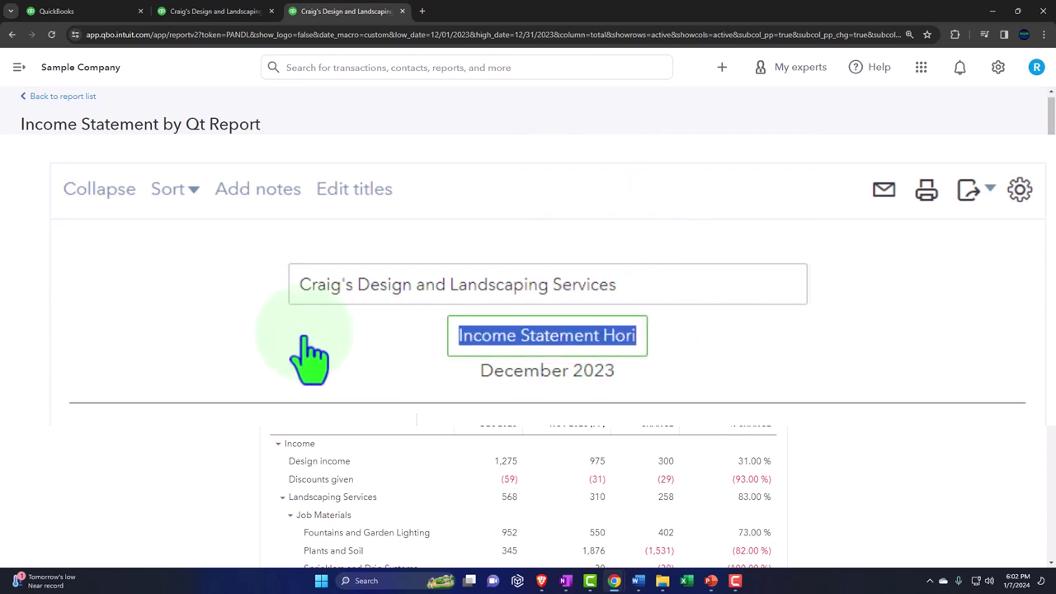
{"action": "left_click", "coordinate": [655, 335]}
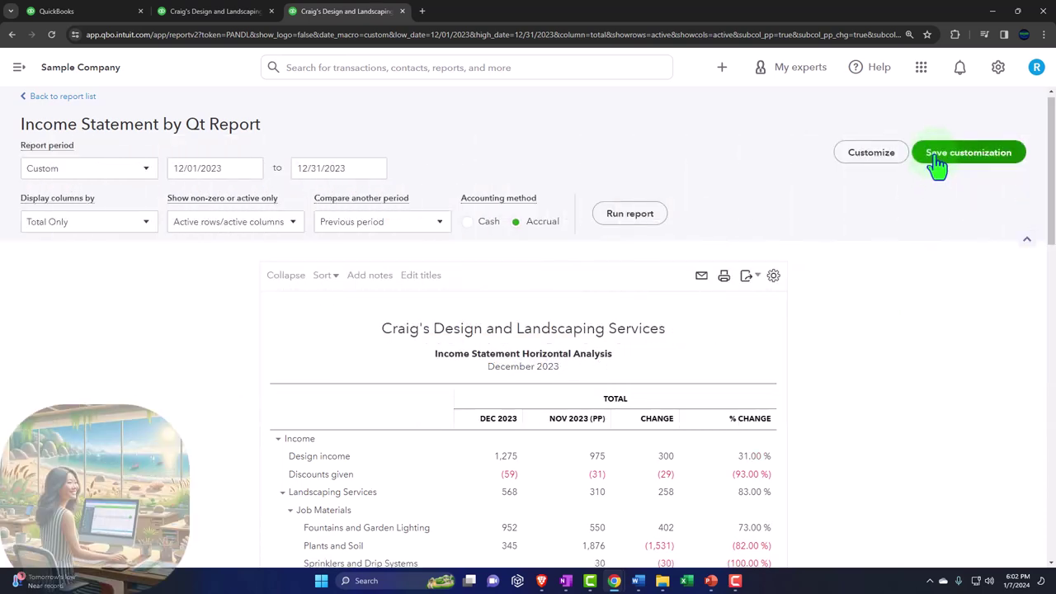
- Save the customization as '7. Income Statement Horizontal Analysis' in the Month End Reports group
{"action": "left_click", "coordinate": [938, 162]}
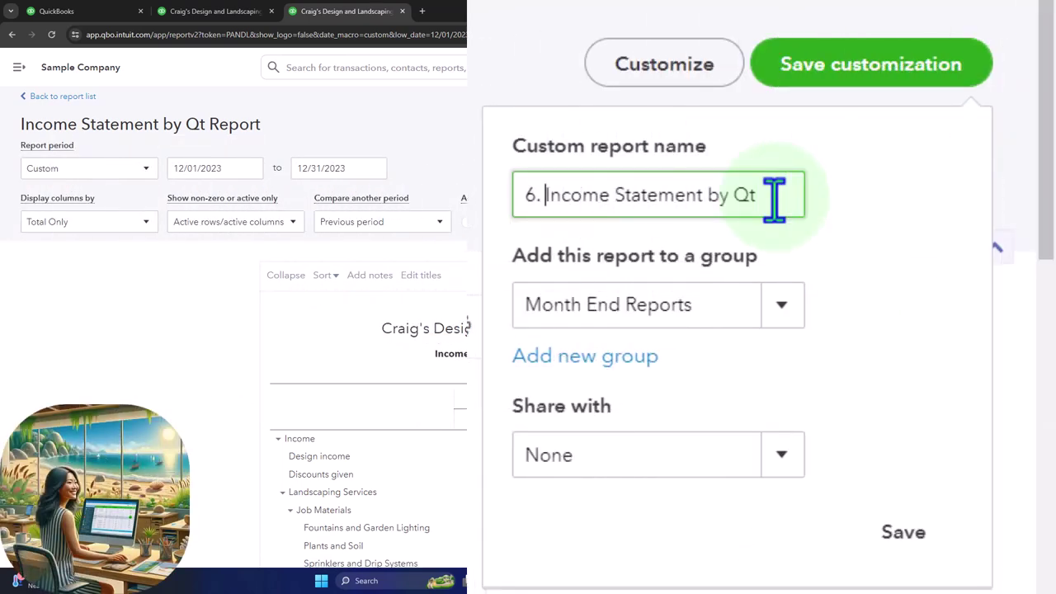
{"action": "key", "text": "ctrl+a"}
{"action": "key", "text": "ctrl+v"}
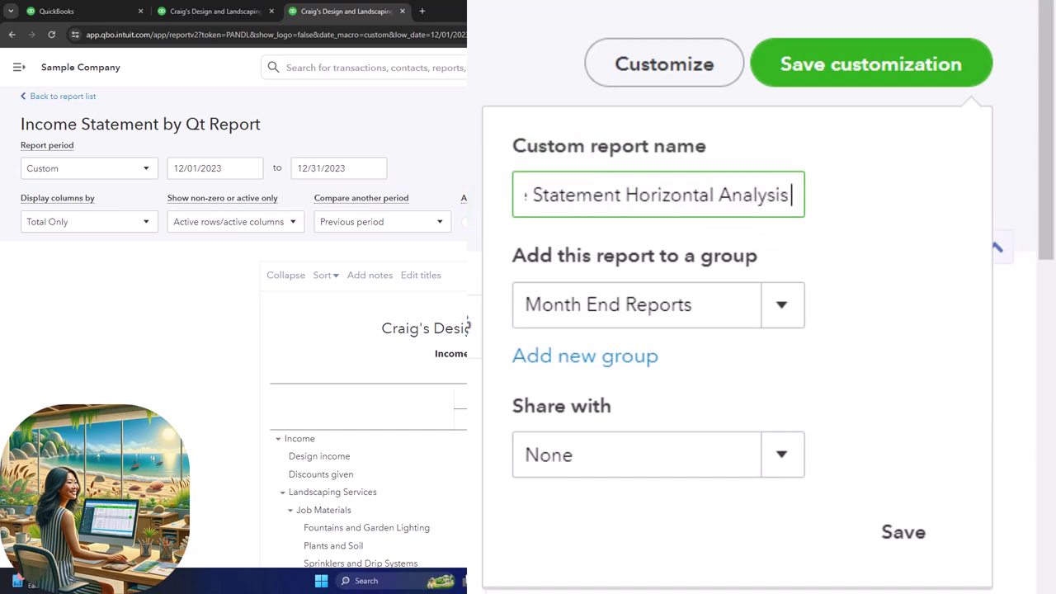
{"action": "key", "text": "Left"}
{"action": "key", "text": "Left"}
{"action": "key", "text": "Left"}
{"action": "key", "text": "Left"}
{"action": "key", "text": "Left"}
{"action": "key", "text": "Left"}
{"action": "key", "text": "Left"}
{"action": "key", "text": "Left"}
{"action": "key", "text": "Left"}
{"action": "key", "text": "Left"}
{"action": "key", "text": "Left"}
{"action": "key", "text": "Left"}
{"action": "key", "text": "Left"}
{"action": "key", "text": "Left"}
{"action": "key", "text": "Left"}
{"action": "key", "text": "Left"}
{"action": "key", "text": "Left"}
{"action": "key", "text": "Left"}
{"action": "key", "text": "Home"}
{"action": "type", "text": "7"}
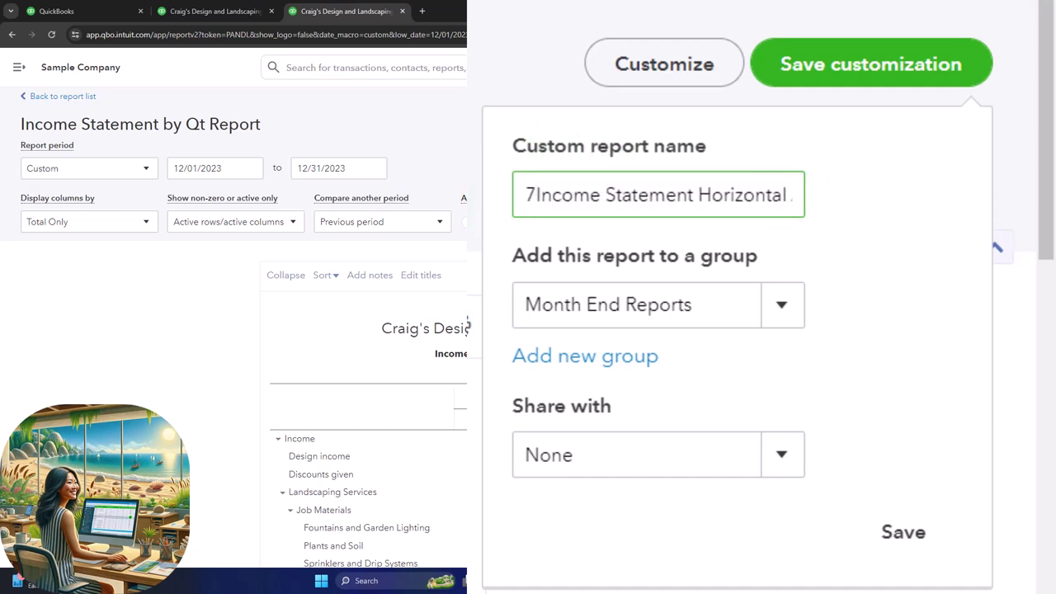
{"action": "type", "text": "."}
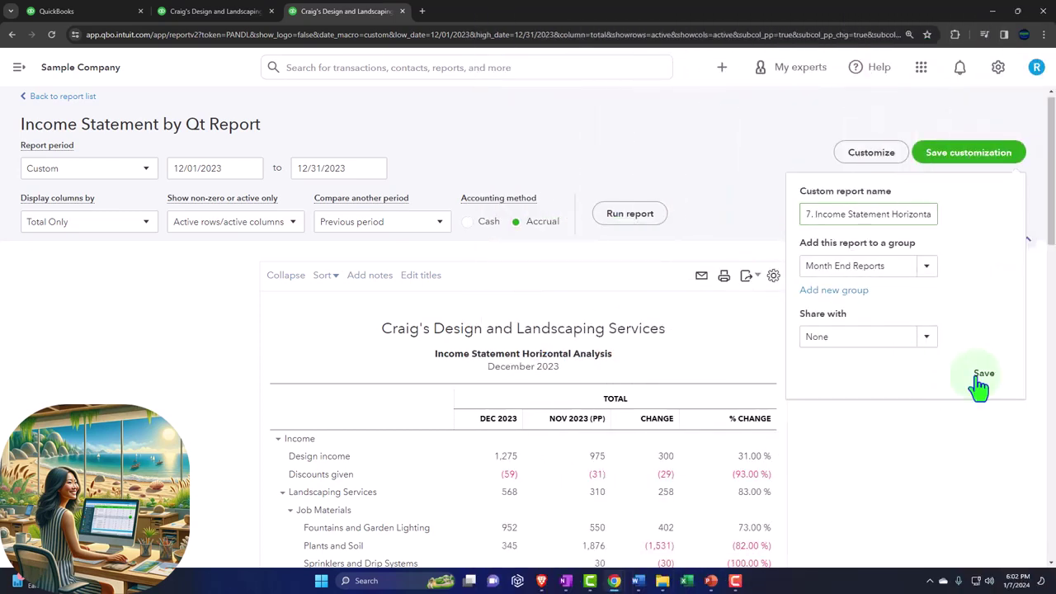
{"action": "left_click", "coordinate": [984, 376]}
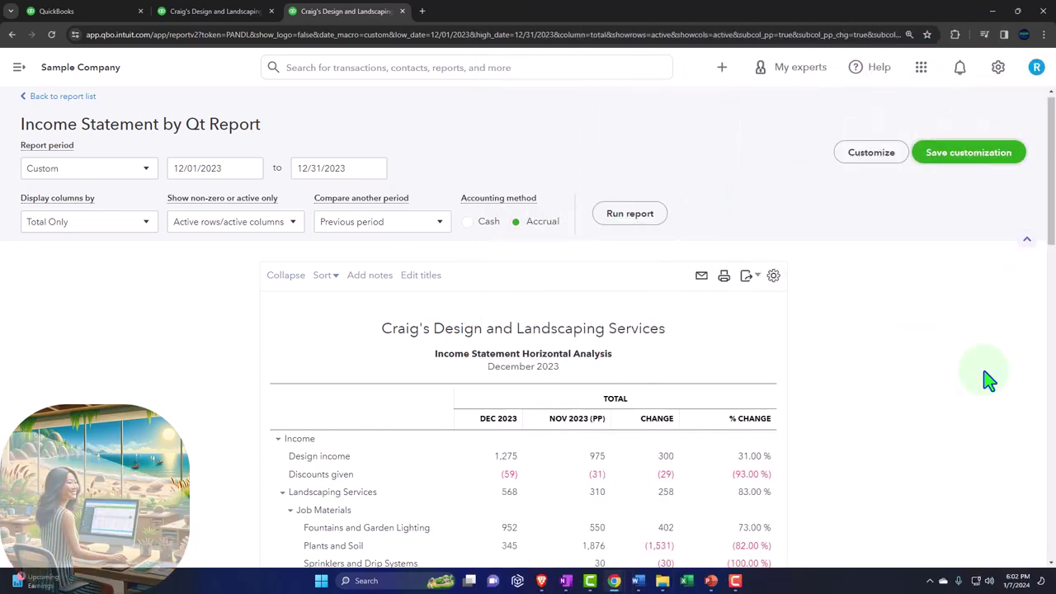
- Replace the previous-period comparison with previous year, including $ change and % change columns
{"action": "scroll", "coordinate": [459, 236], "scroll_direction": "down", "scroll_amount": 3}
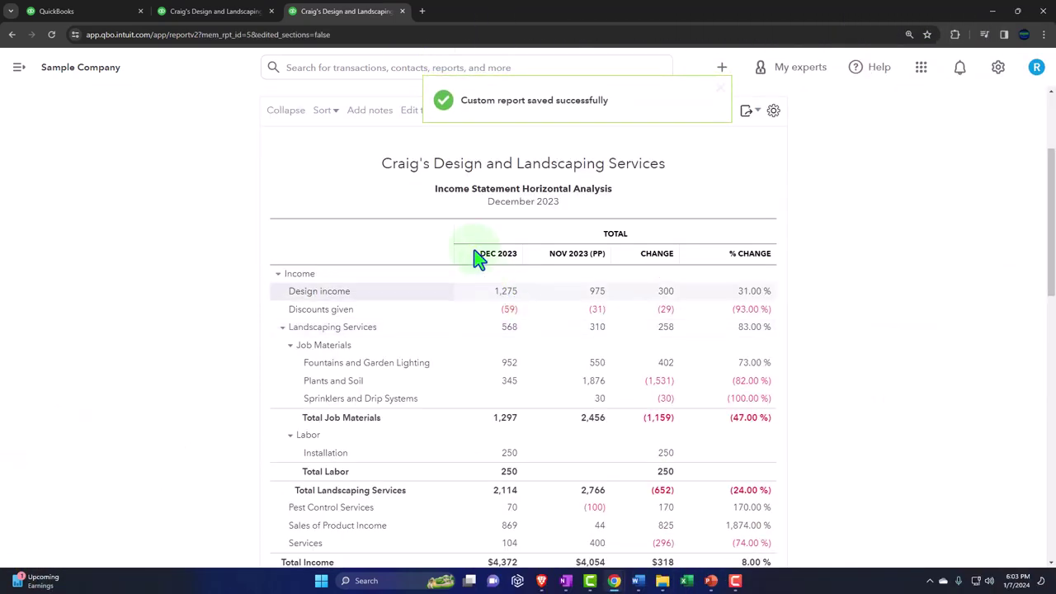
{"action": "scroll", "coordinate": [424, 288], "scroll_direction": "up", "scroll_amount": 3}
{"action": "left_click", "coordinate": [440, 229]}
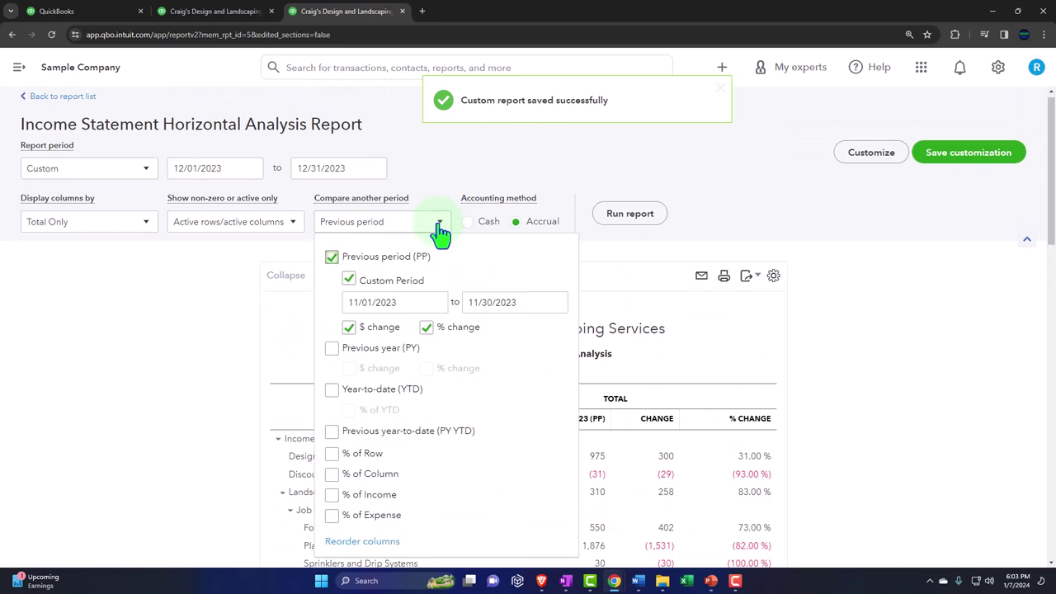
{"action": "left_click", "coordinate": [351, 282]}
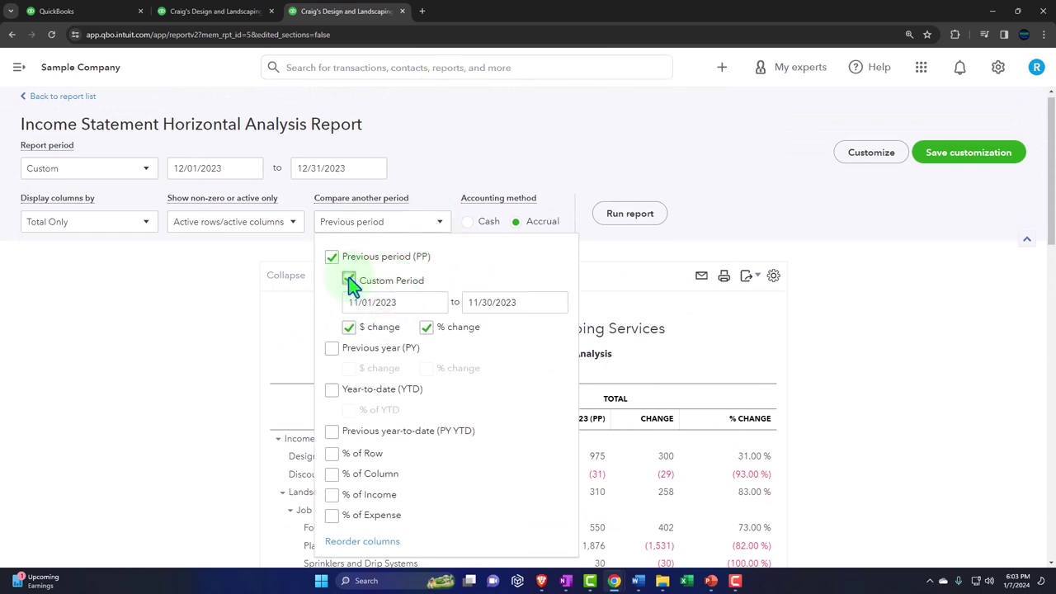
{"action": "left_click", "coordinate": [349, 327]}
{"action": "left_click", "coordinate": [426, 327]}
{"action": "left_click", "coordinate": [331, 257]}
{"action": "left_click", "coordinate": [333, 349]}
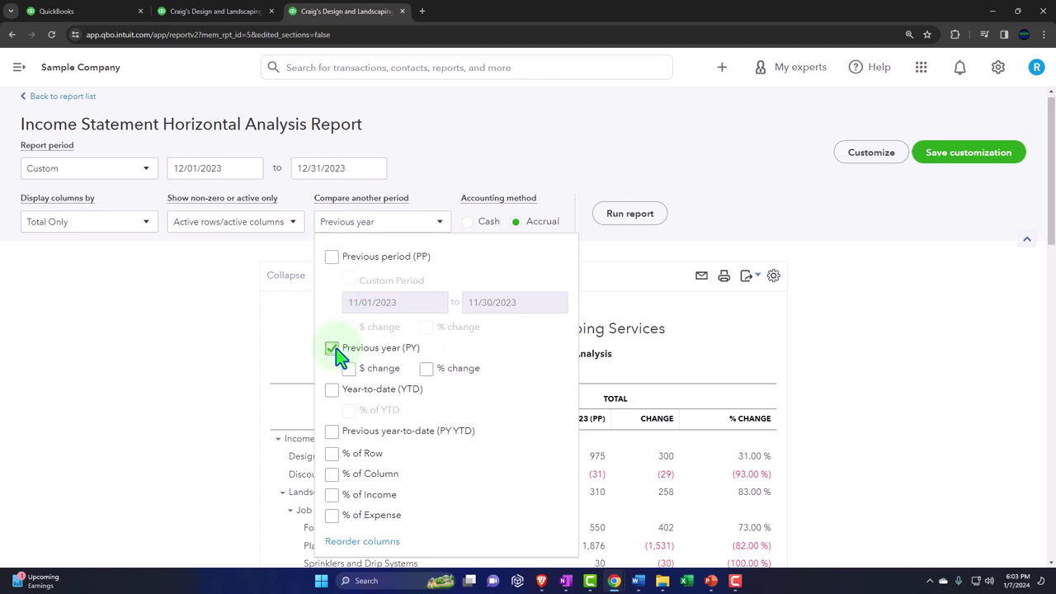
{"action": "left_click", "coordinate": [348, 368]}
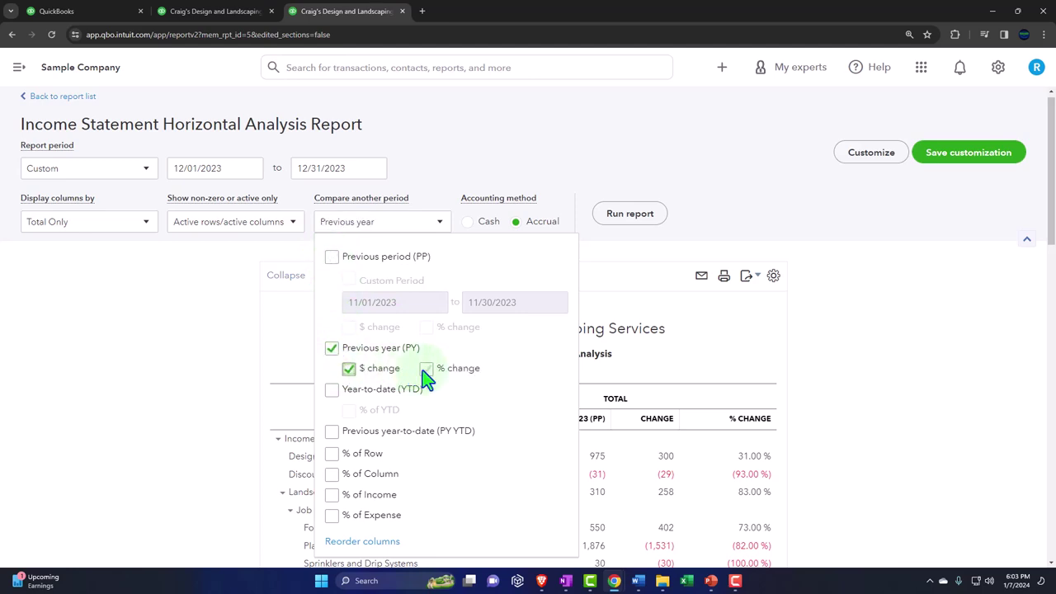
{"action": "left_click", "coordinate": [426, 368]}
{"action": "left_click", "coordinate": [854, 380]}
{"action": "scroll", "coordinate": [749, 273], "scroll_direction": "down", "scroll_amount": 2}
{"action": "scroll", "coordinate": [708, 264], "scroll_direction": "up", "scroll_amount": 1}
- Rerun the December 2023 report against the previous year, then switch to the Balance Sheet tab
{"action": "left_click", "coordinate": [627, 158]}
{"action": "scroll", "coordinate": [632, 175], "scroll_direction": "down", "scroll_amount": 1}
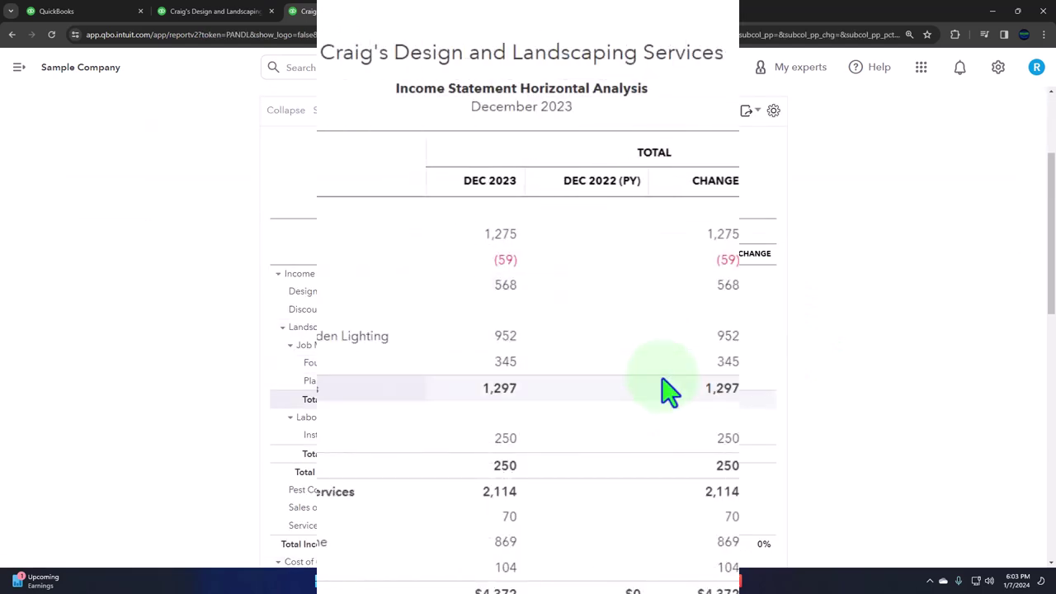
{"action": "scroll", "coordinate": [668, 392], "scroll_direction": "down", "scroll_amount": 2}
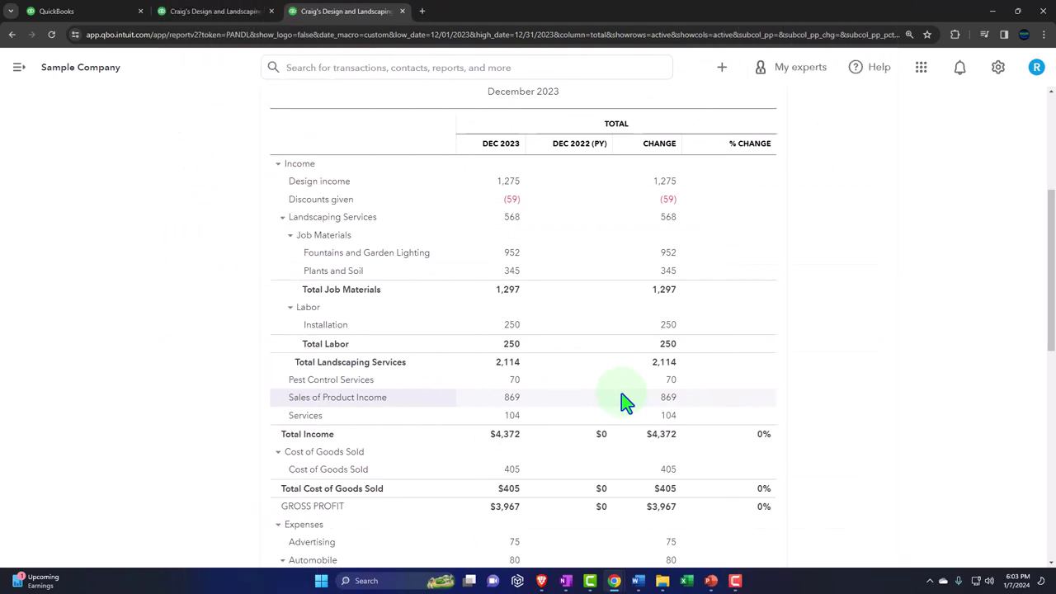
{"action": "scroll", "coordinate": [622, 393], "scroll_direction": "up", "scroll_amount": 3}
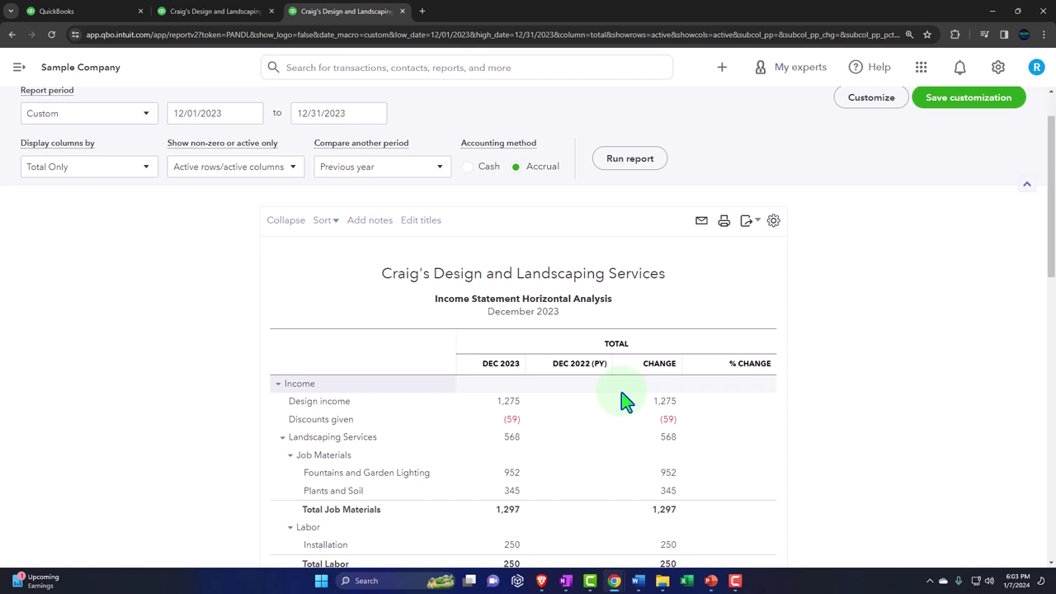
{"action": "left_click", "coordinate": [146, 173]}
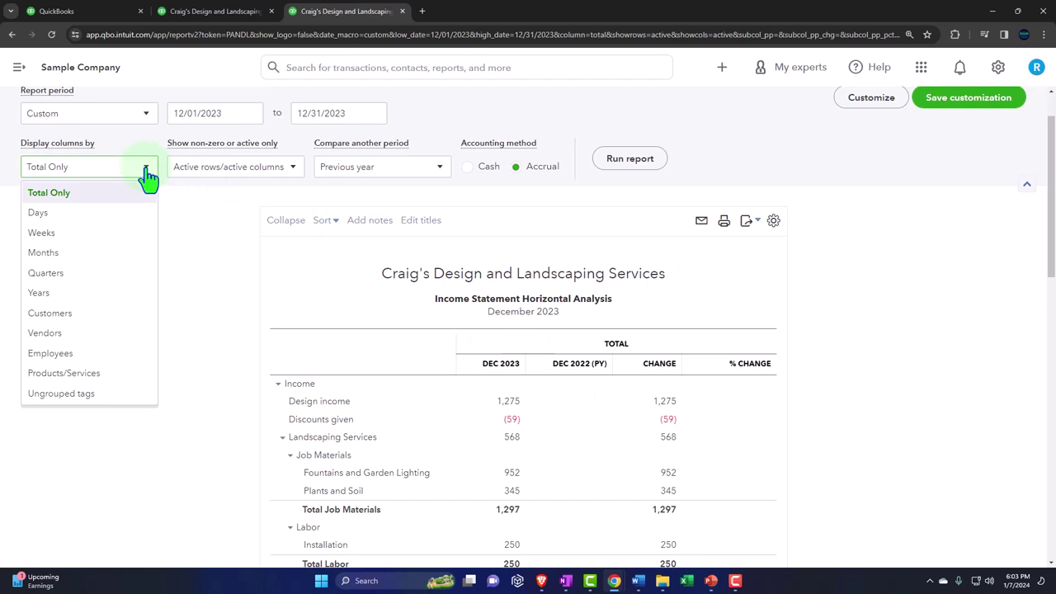
{"action": "left_click", "coordinate": [146, 173]}
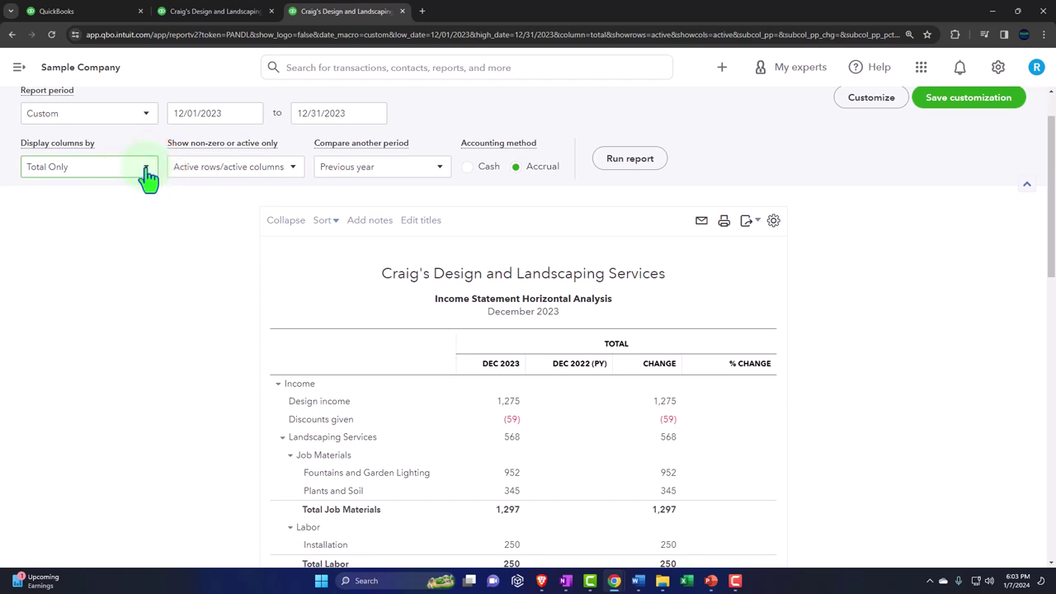
{"action": "left_click", "coordinate": [231, 16]}
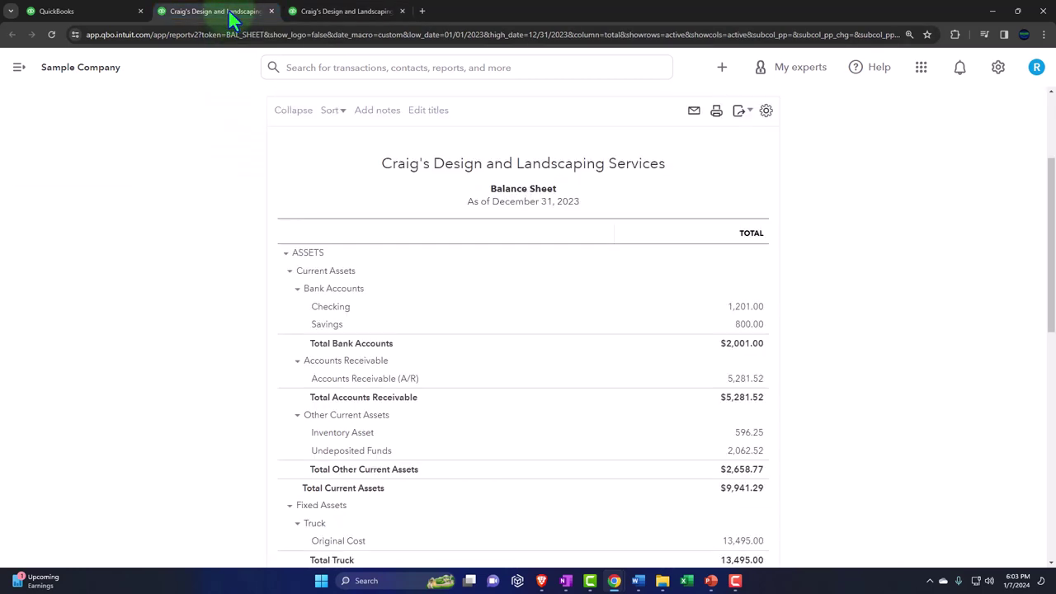
- Return to the QuickBooks Reports page and show the Custom reports list with Month End Reports 4, 5 and 6
{"action": "left_click", "coordinate": [93, 15]}
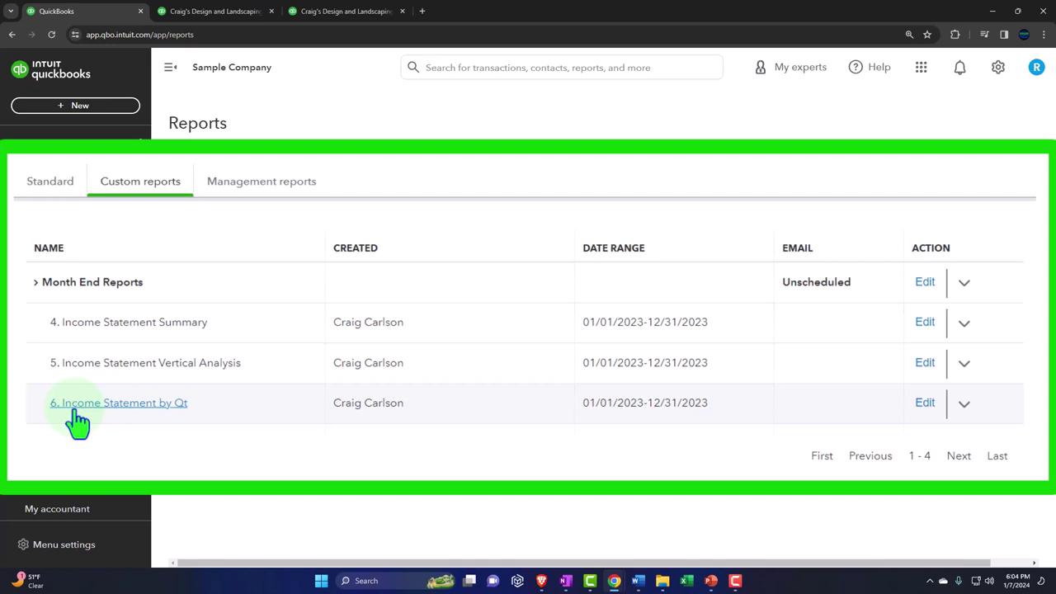
{"action": "left_click", "coordinate": [236, 194]}
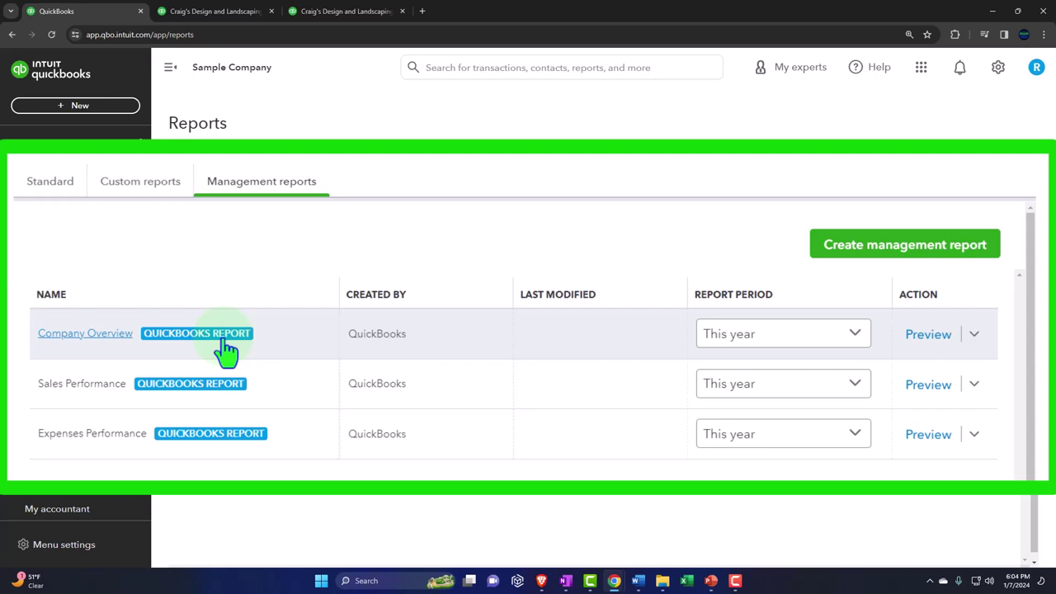
{"action": "left_click", "coordinate": [142, 191]}
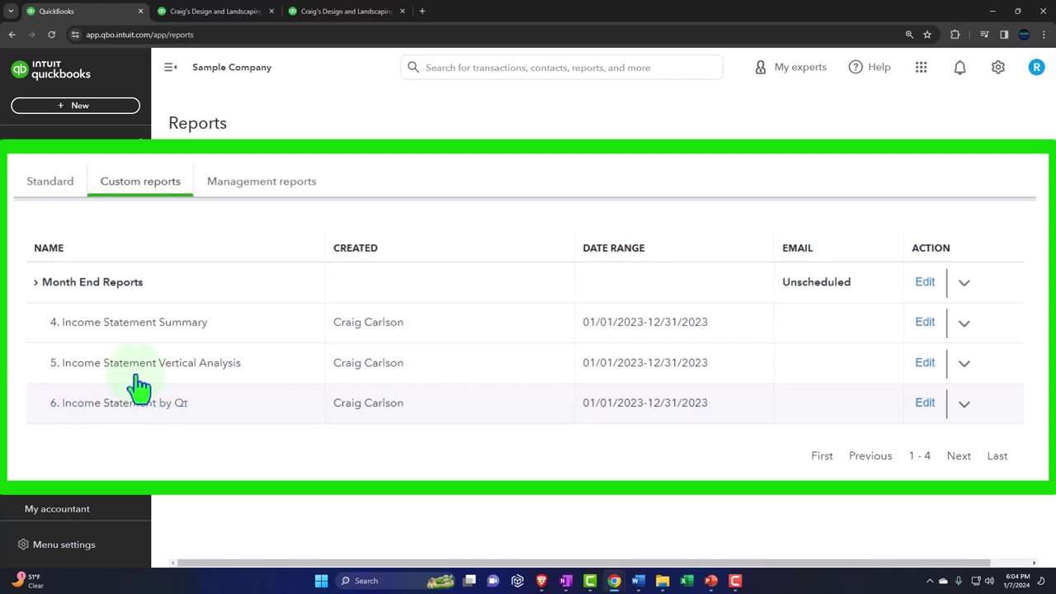
{"action": "left_click", "coordinate": [248, 185]}
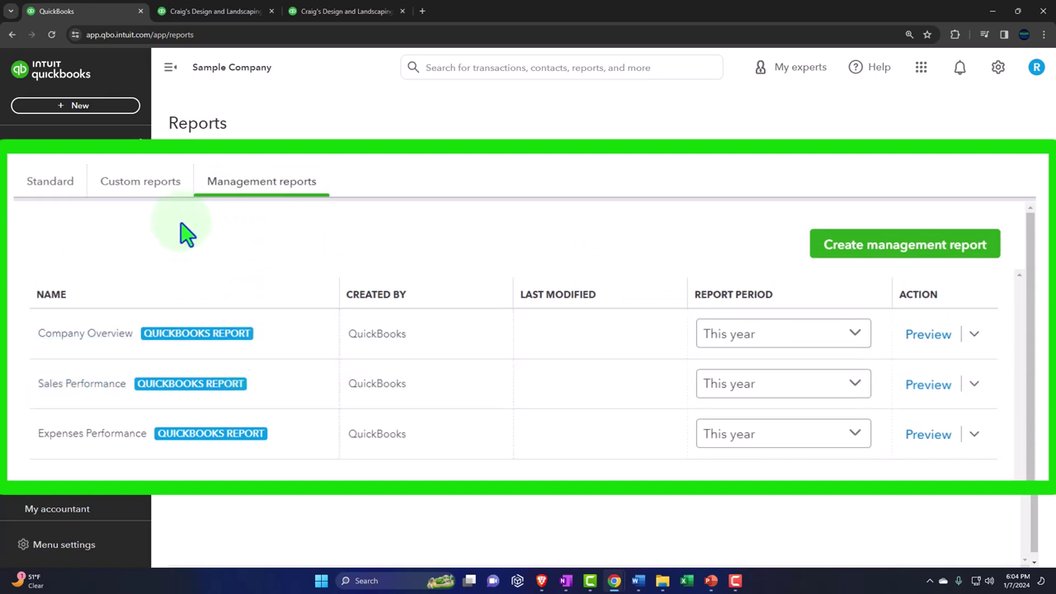
{"action": "left_click", "coordinate": [154, 191]}
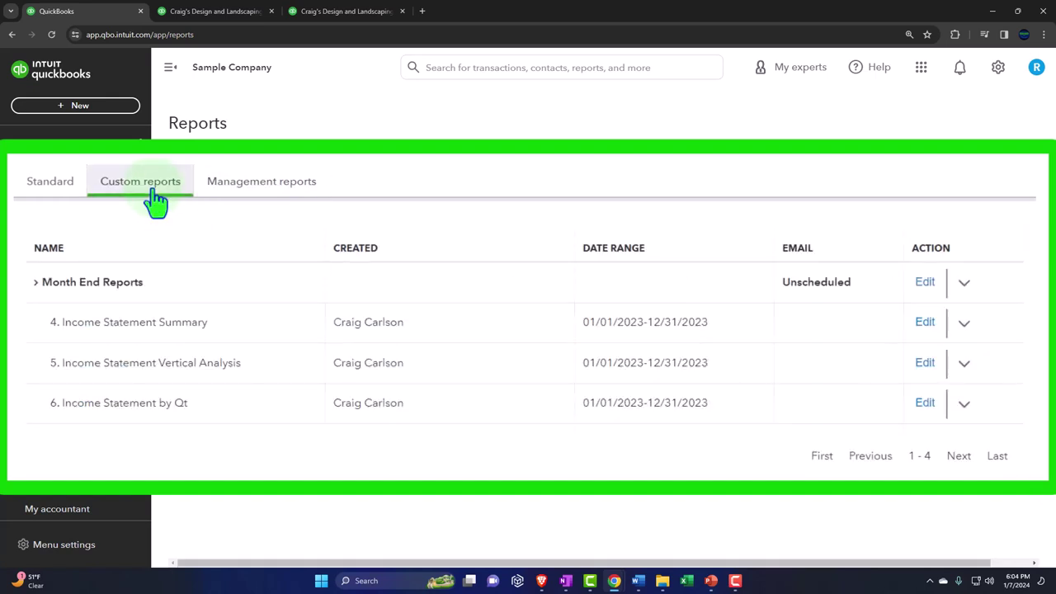